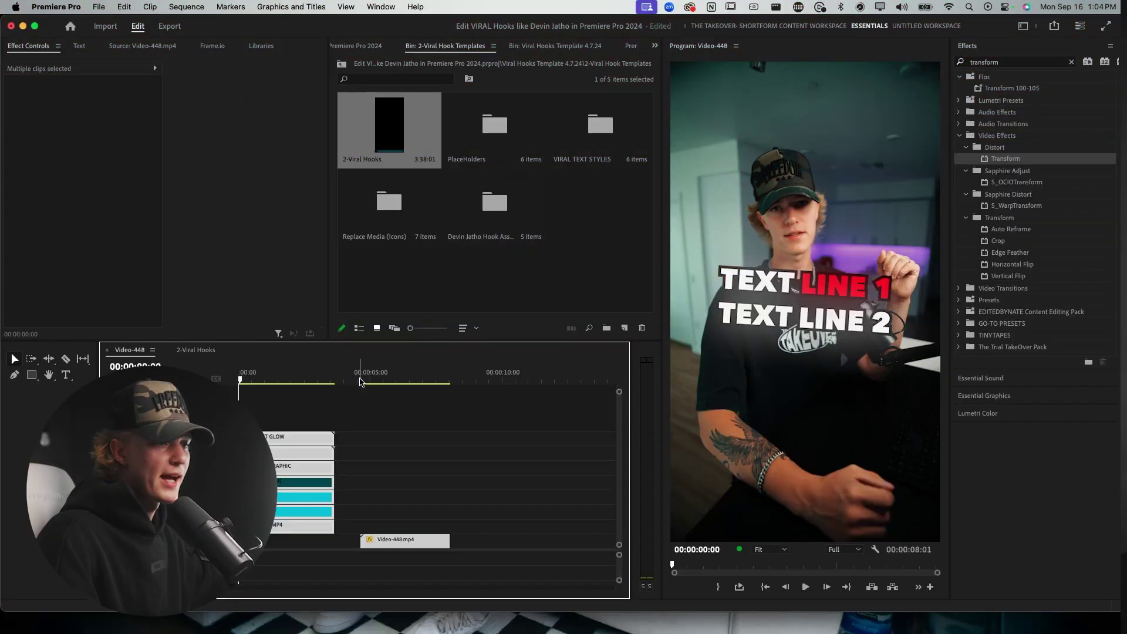
Play back the example hook from the start of the Video-448 sequence and return the playhead to its beginning.
left_click(364, 381)
left_click_drag(363, 381, 238, 382)
key("space")
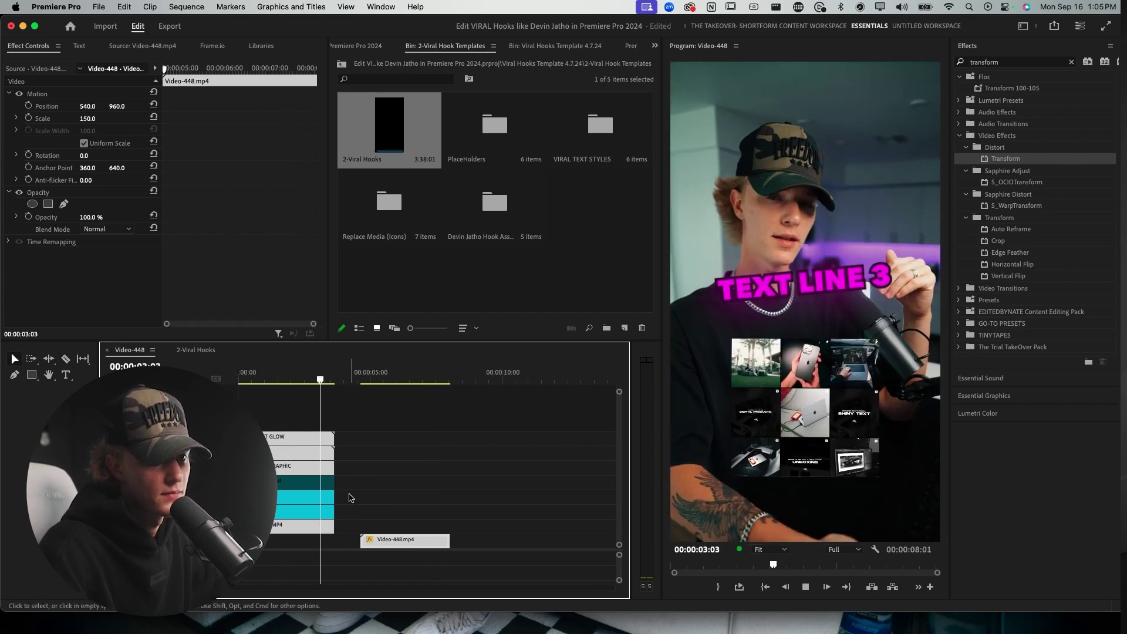
key("space")
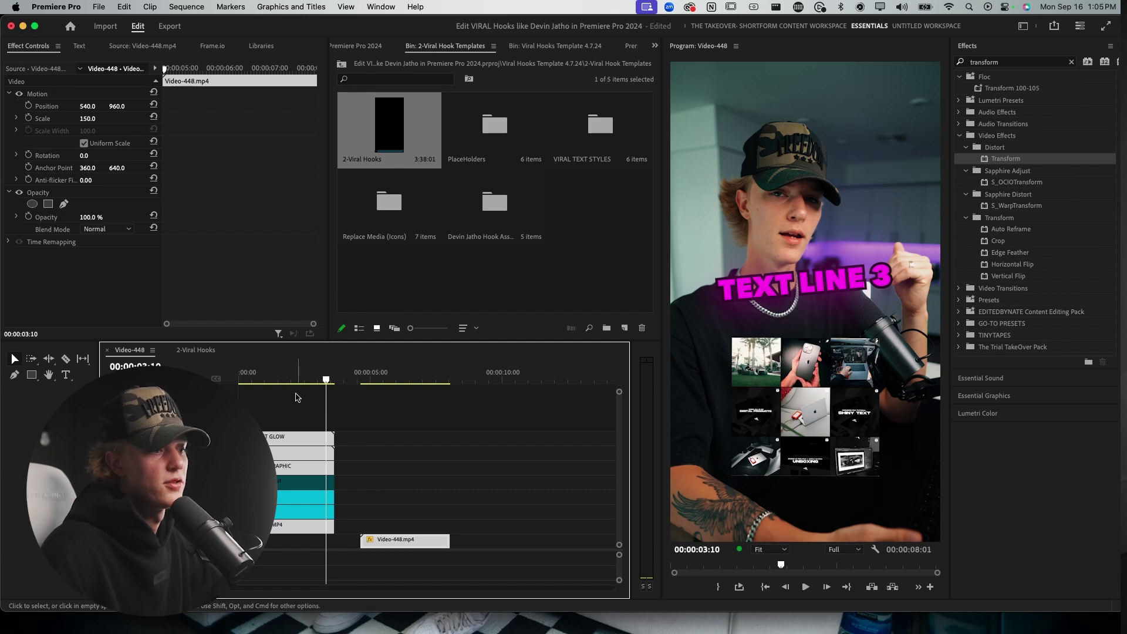
key("Home")
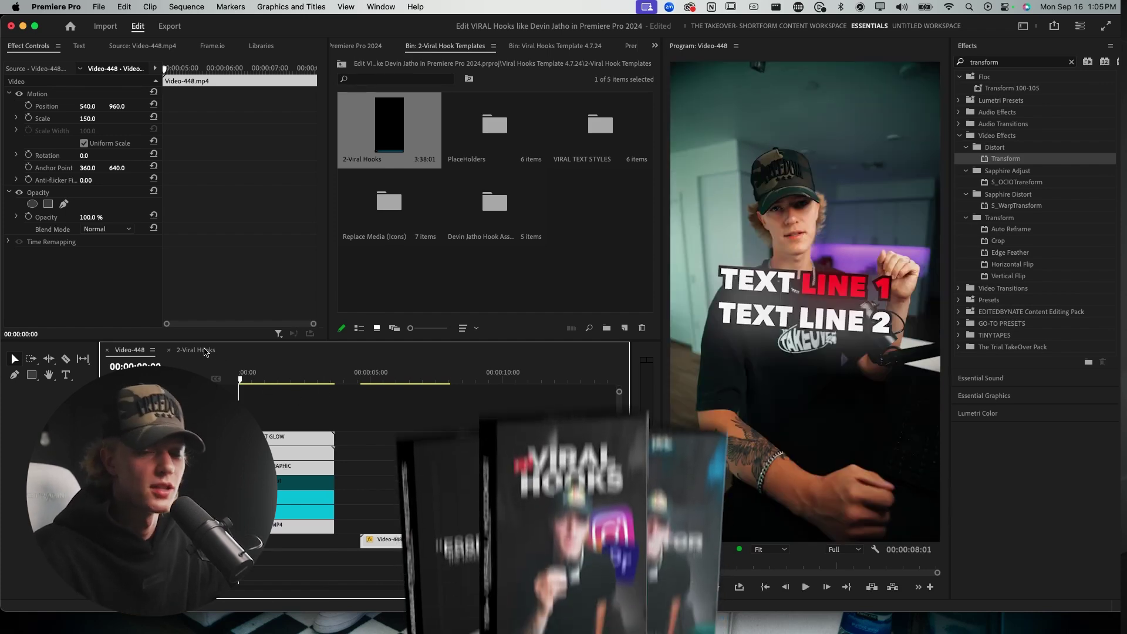
Copy the hook template clips around 00:01:04 in the 2-Viral Hooks sequence and paste them into Video-448 at about 10 seconds.
left_click(204, 350)
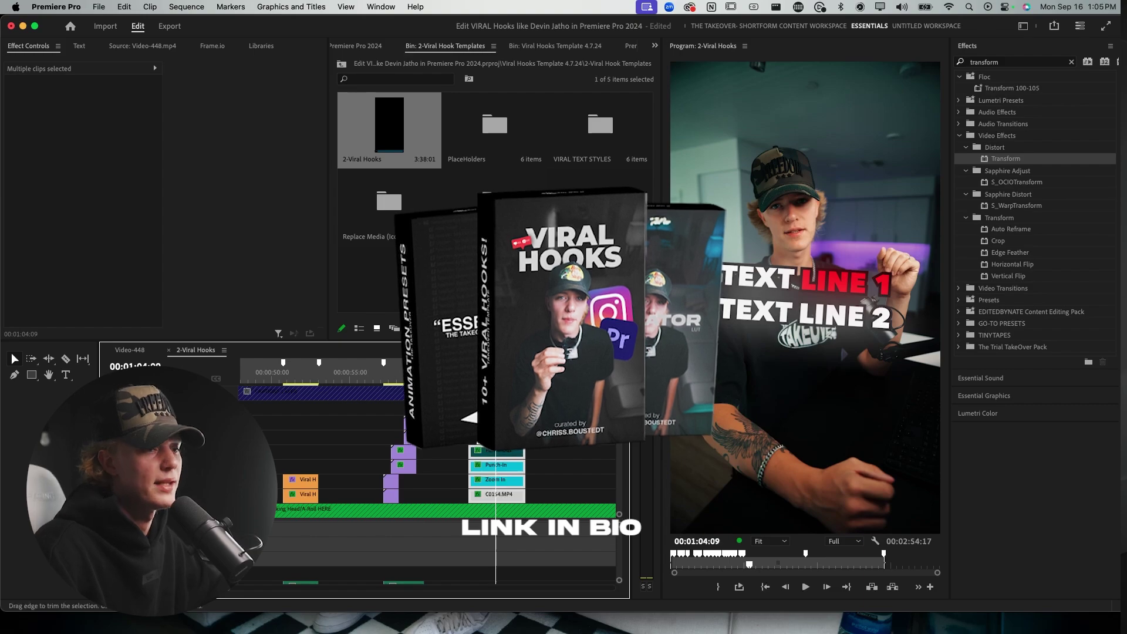
left_click_drag(556, 408, 495, 499)
left_click(130, 351)
left_click(499, 374)
key("super+v")
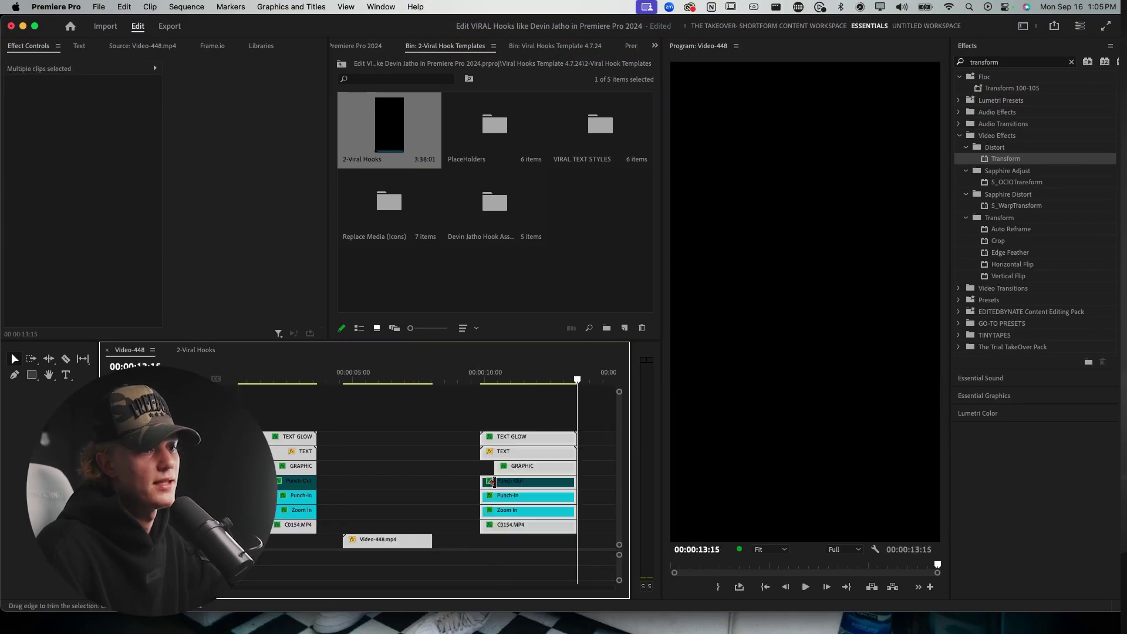
Try deleting the C0154.MP4 clip beneath the pasted hook template, and undo the deletion.
left_click(477, 529)
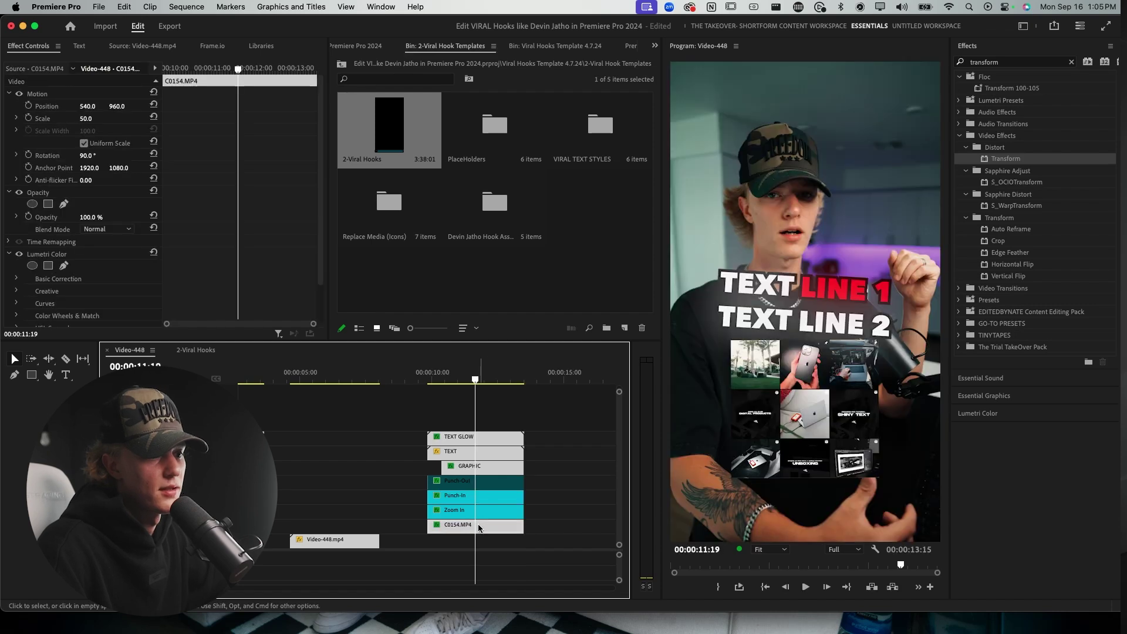
key("Delete")
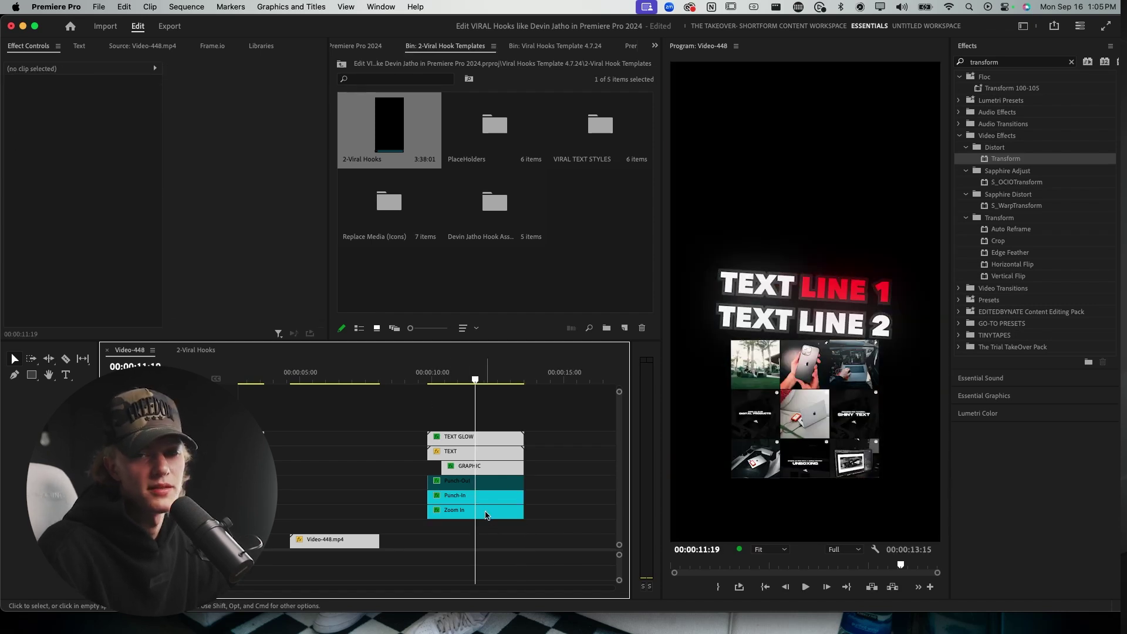
key("super+z")
Open the nested GRAPHIC sequence, try deleting its screenshot image, and return to the Video-448 sequence.
double_click(486, 468)
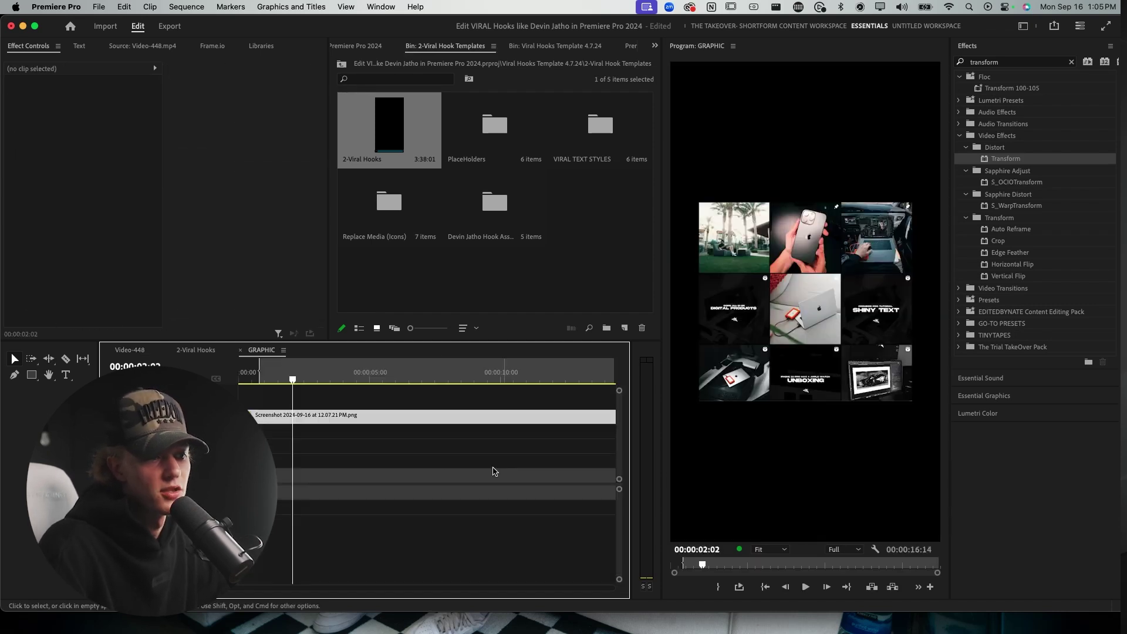
left_click(355, 415)
key("Delete")
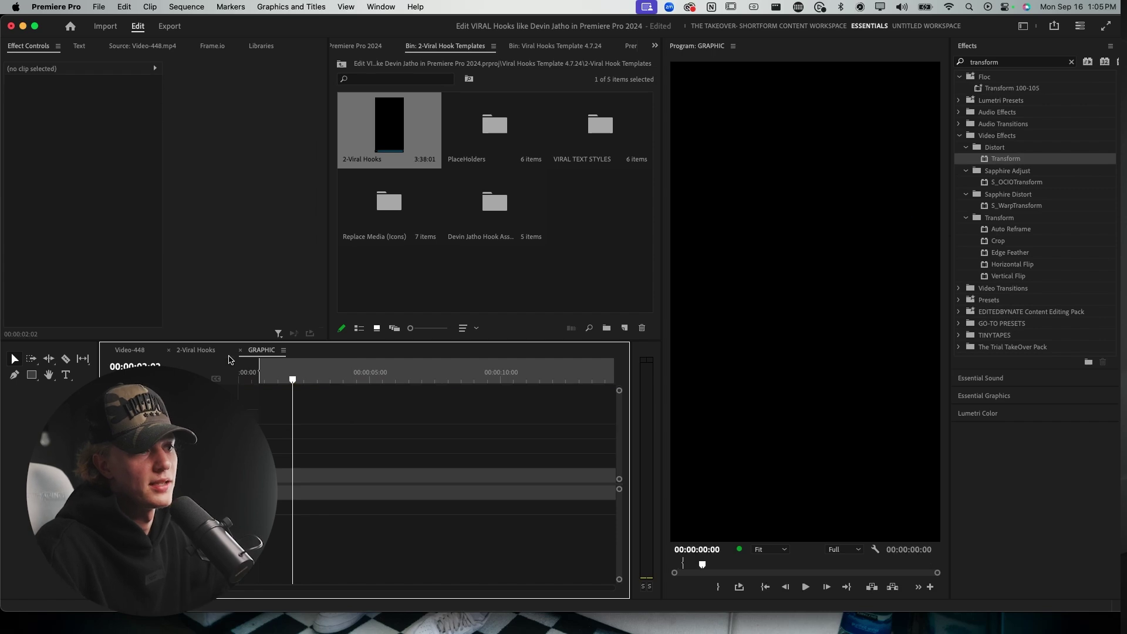
left_click(207, 353)
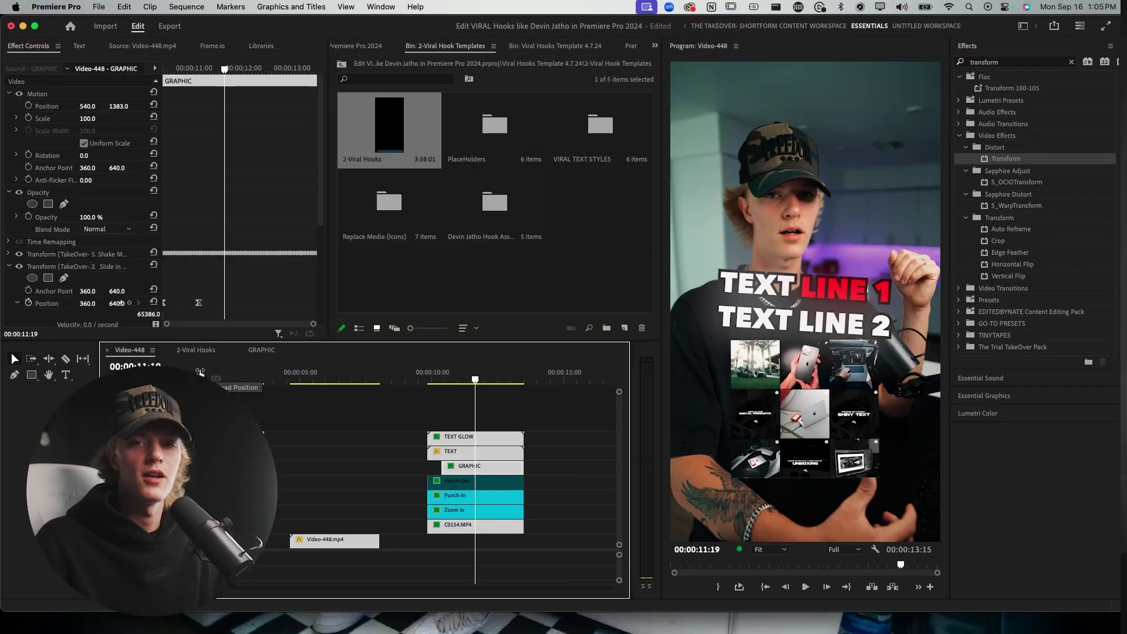
Clear the pasted hook template clips near the 10-second mark from the Video-448 timeline.
scroll(329, 450, "down", 3)
scroll(352, 449, "left", 1)
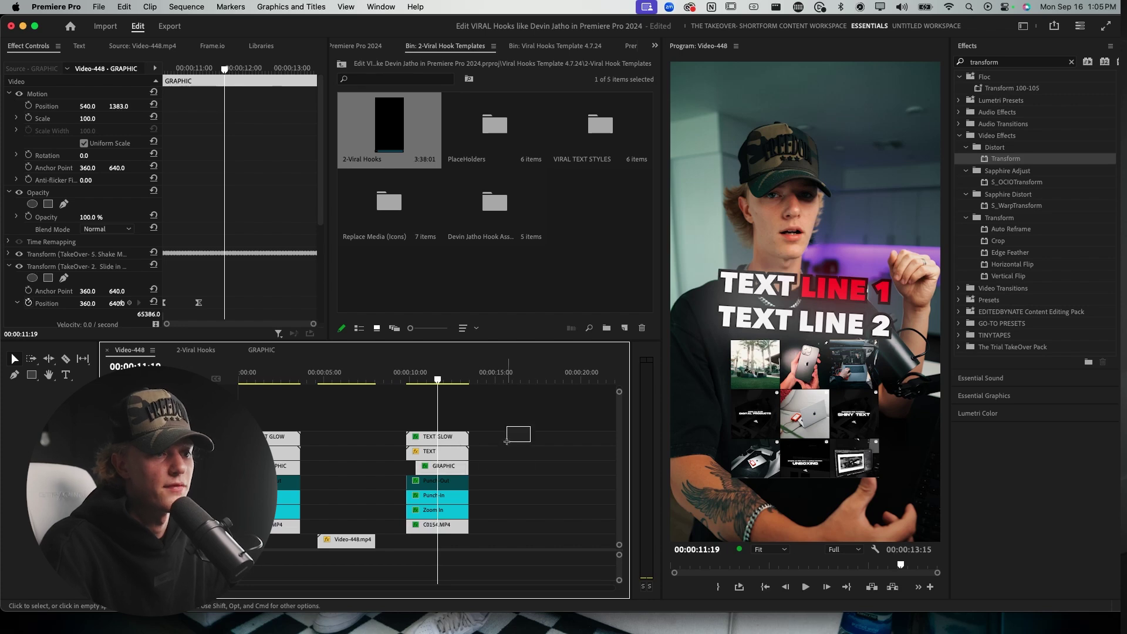
left_click_drag(507, 441, 447, 529)
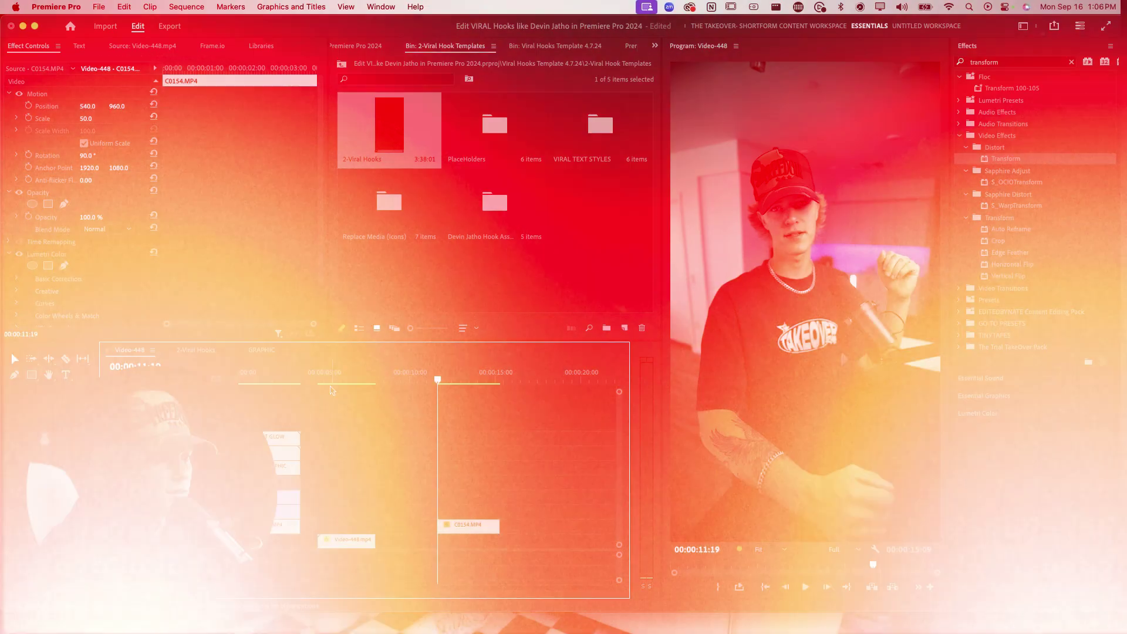
Move the Video-448.mp4 reference clip directly before C0154.MP4 and play its hook to study the text and graphic.
left_click_drag(351, 545, 404, 546)
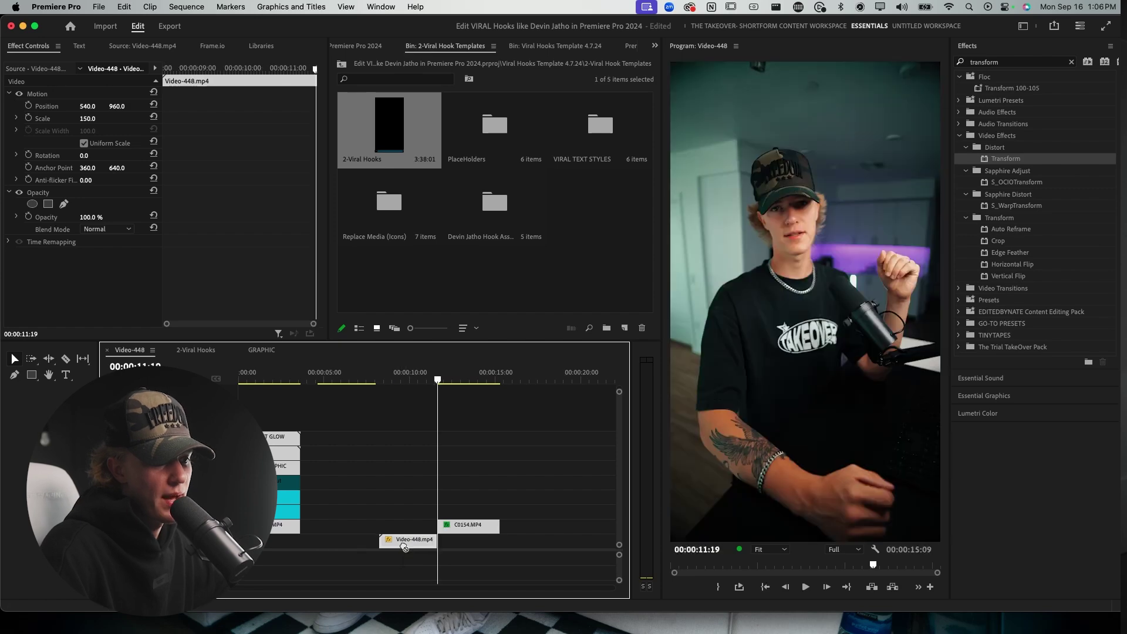
left_click(382, 380)
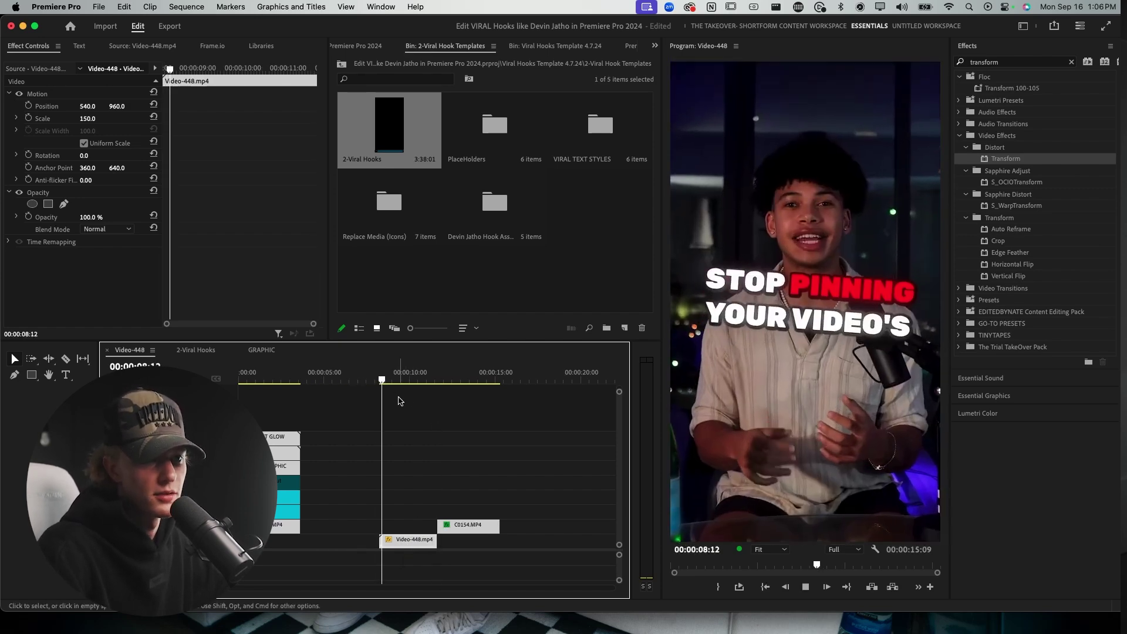
left_click_drag(382, 382, 410, 411)
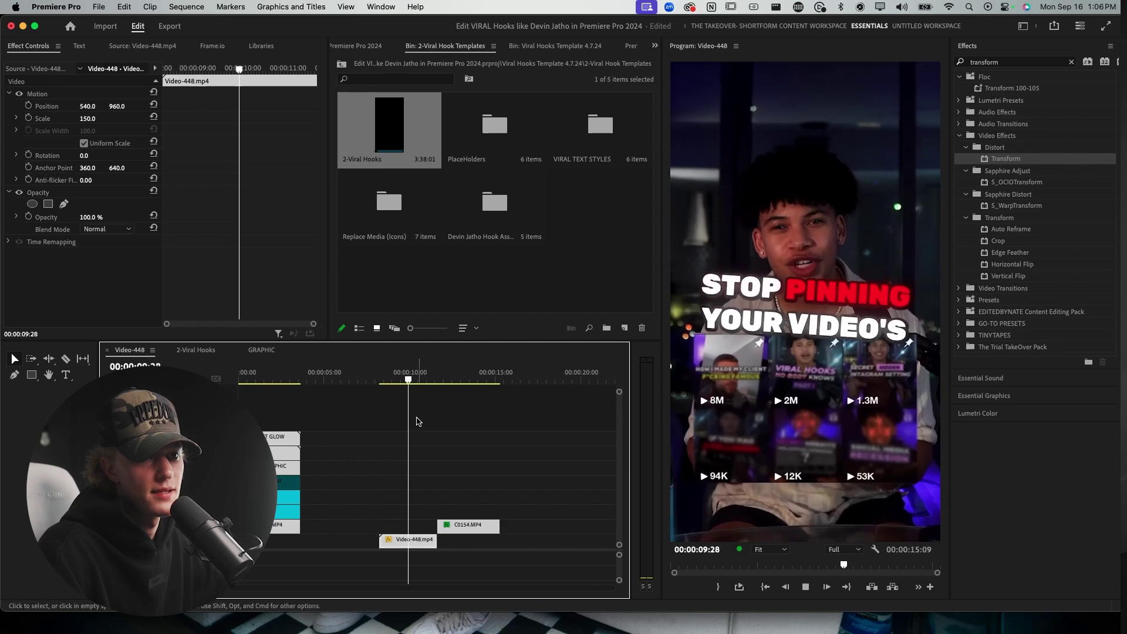
key("space")
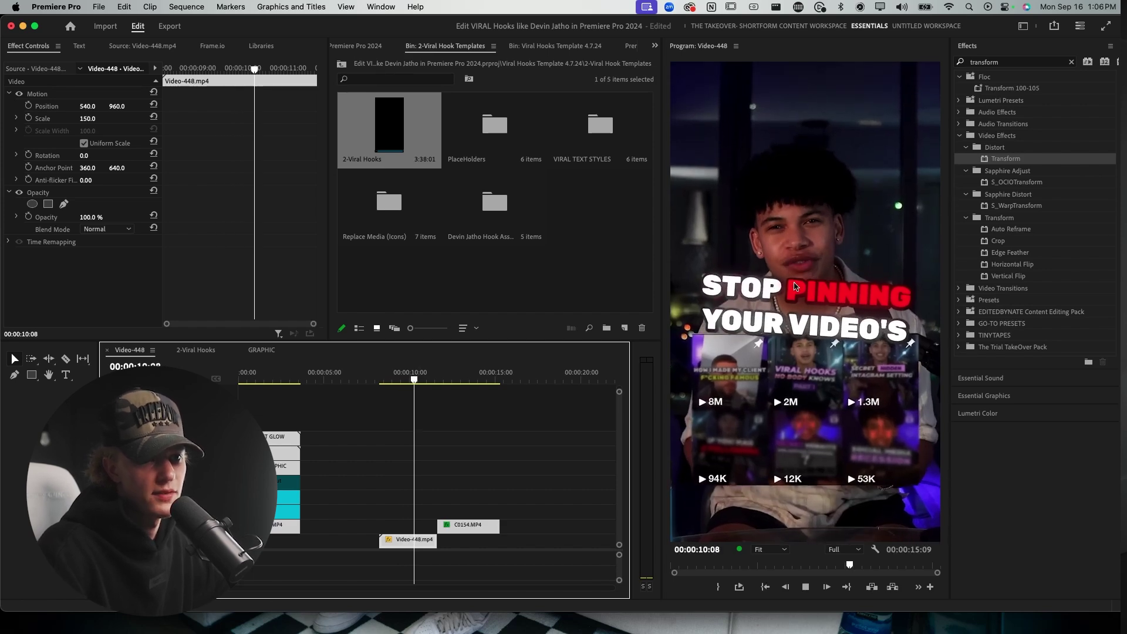
key("space")
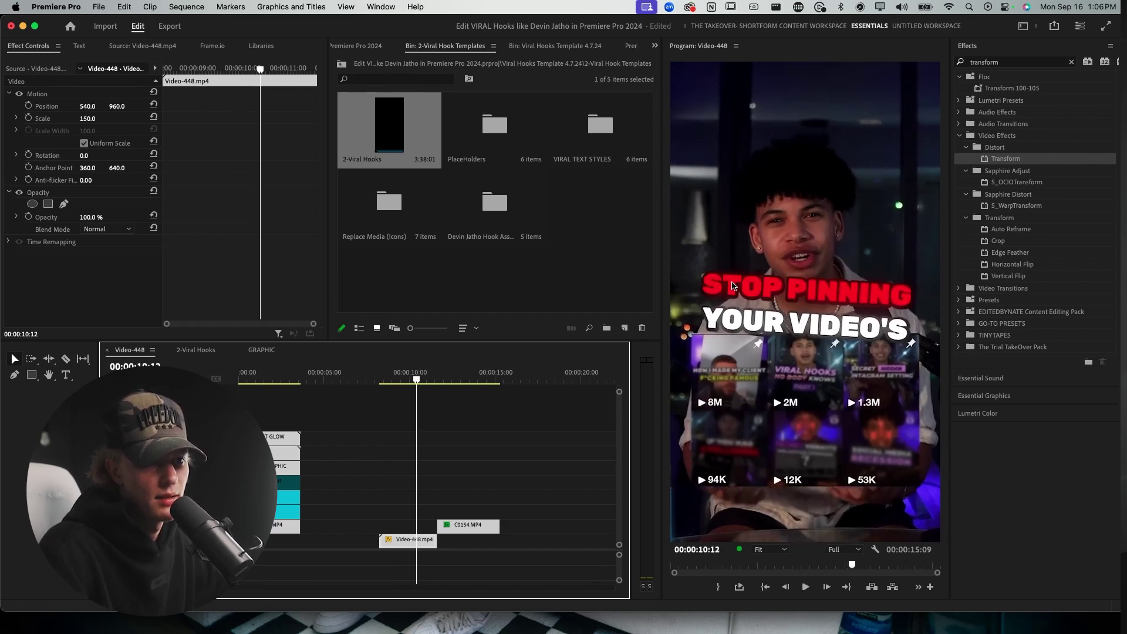
key("space")
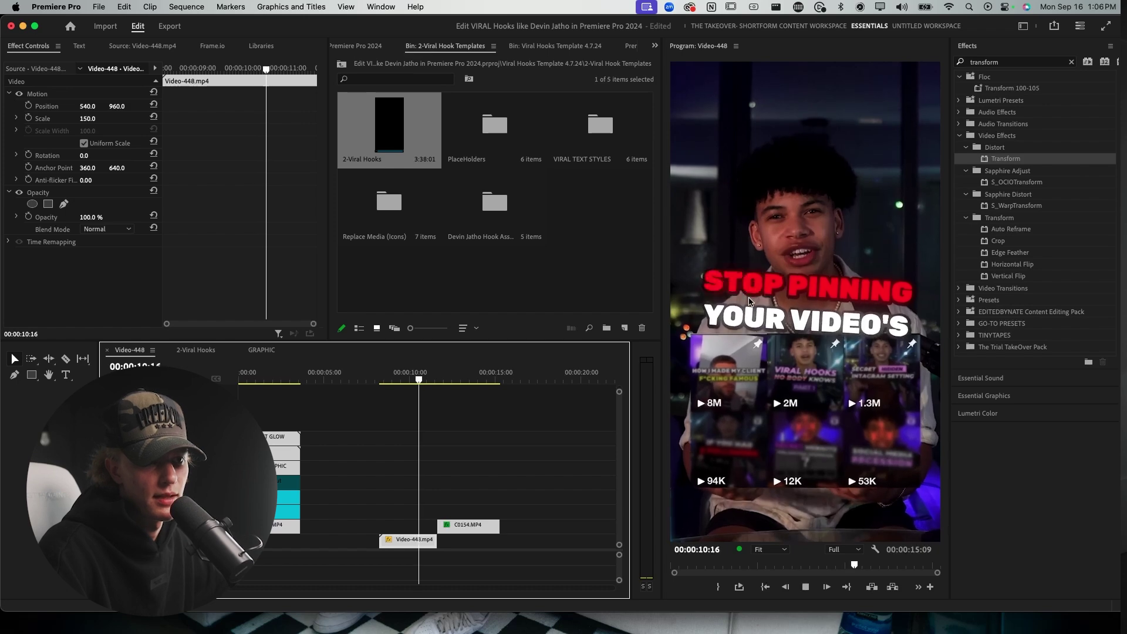
key("space")
left_click_drag(409, 379, 383, 383)
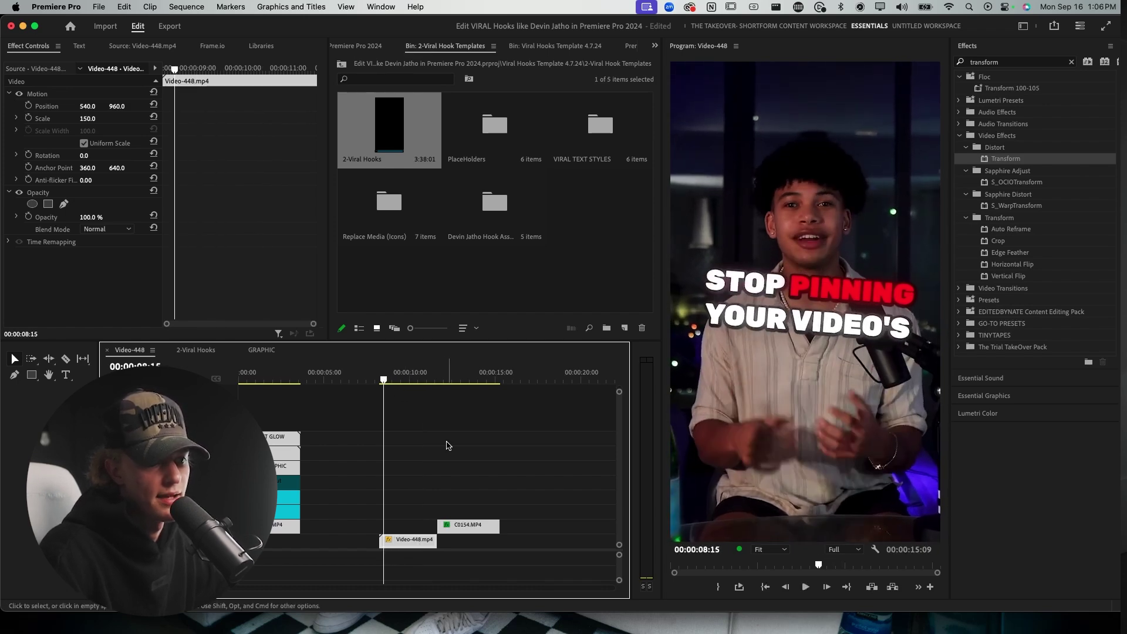
Add a two-line text reading "LINE 1 TEXT" and "LINE 2 TEXT" above the C0154.MP4 clip at 00:00:11:20.
key("Down")
left_click(65, 375)
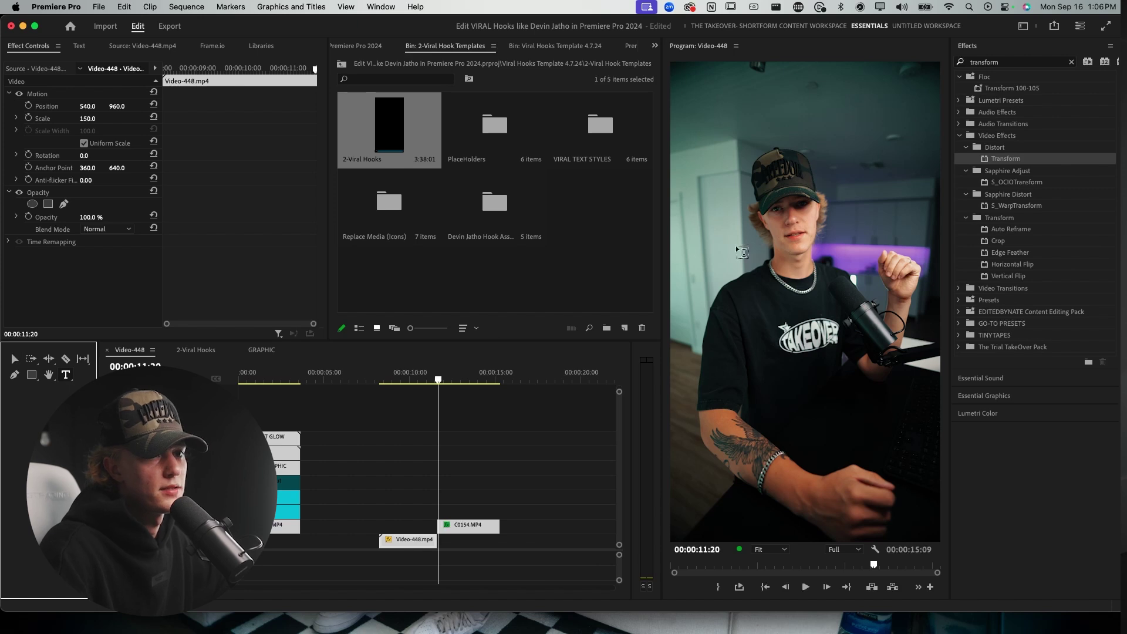
left_click(782, 259)
left_click(783, 262)
type("LINE 2")
key("BackSpace")
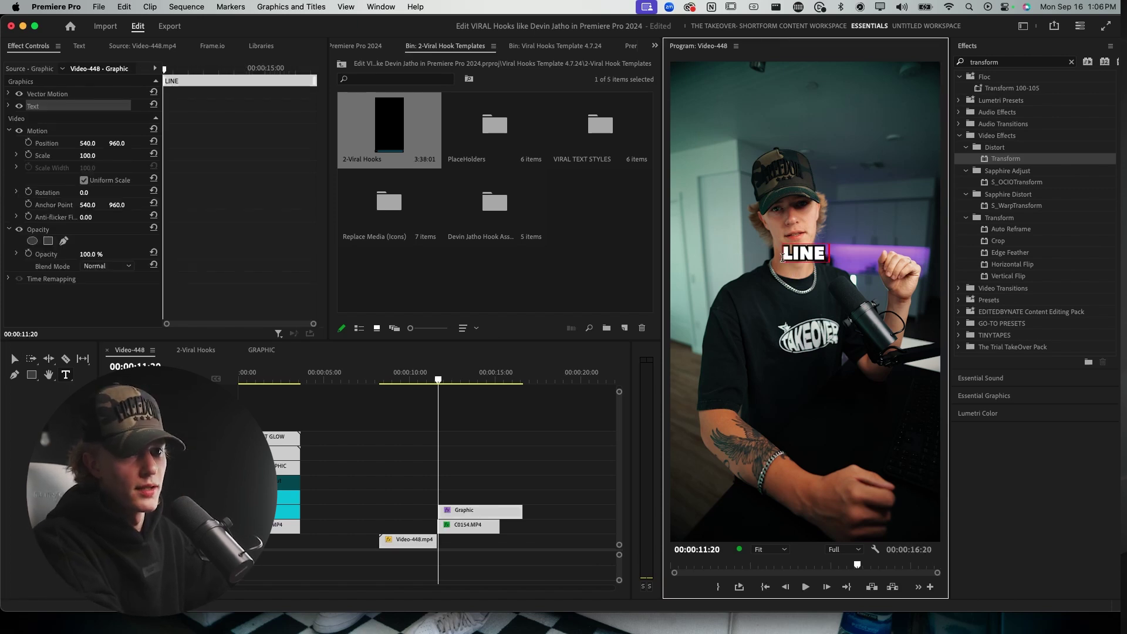
type("1 TEXT")
key("Return")
type("LINE")
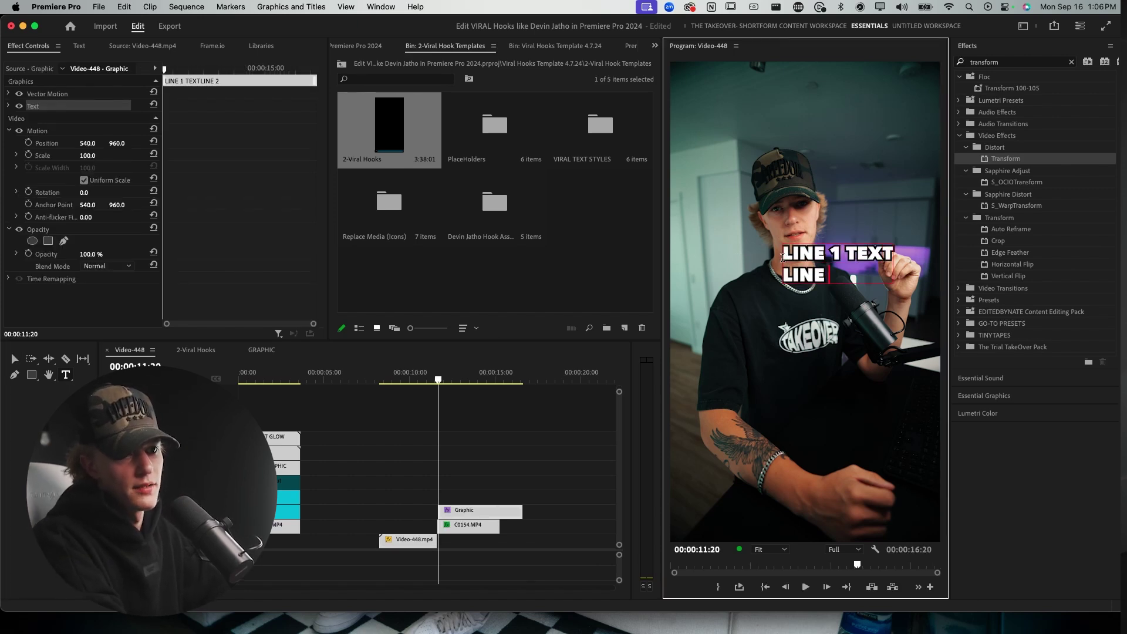
type(" 2 TEXT")
key("Escape")
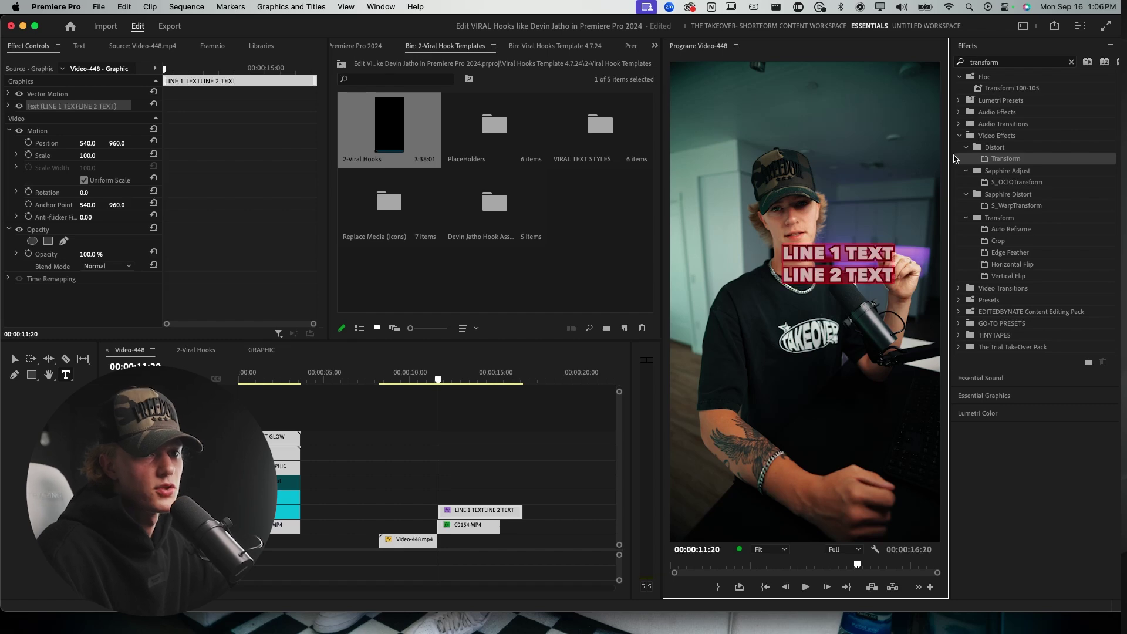
Center-align the two text lines and center the text layer horizontally and vertically in the frame.
left_click(984, 395)
left_click(981, 411)
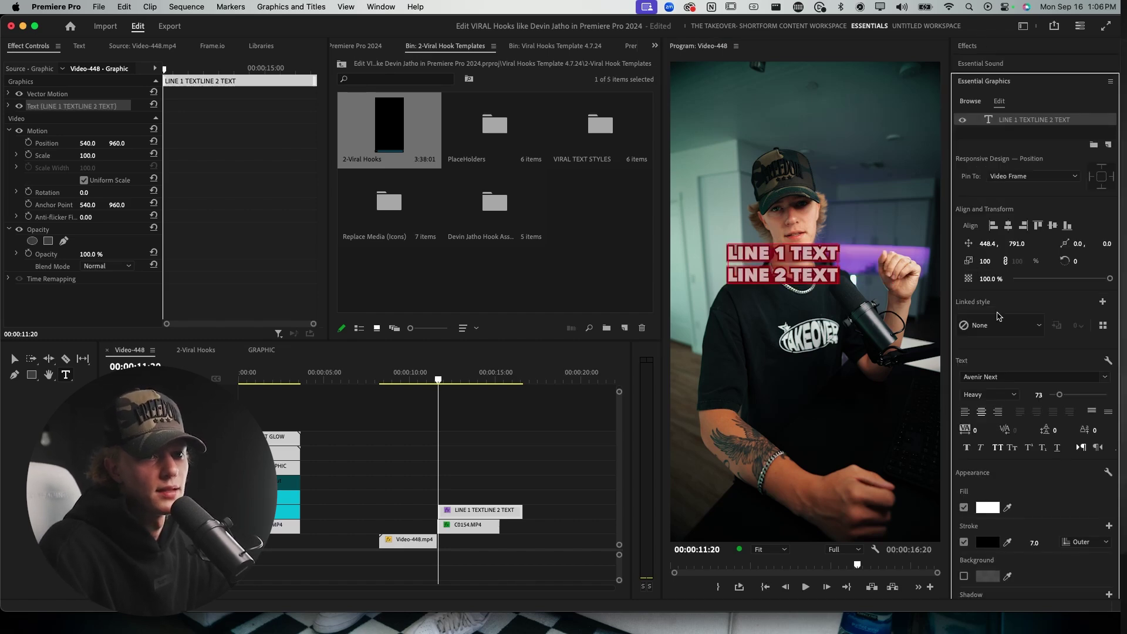
left_click(1008, 226)
left_click(1052, 225)
Apply faux bold to both lines of the Avenir Next Heavy text.
left_click(829, 307)
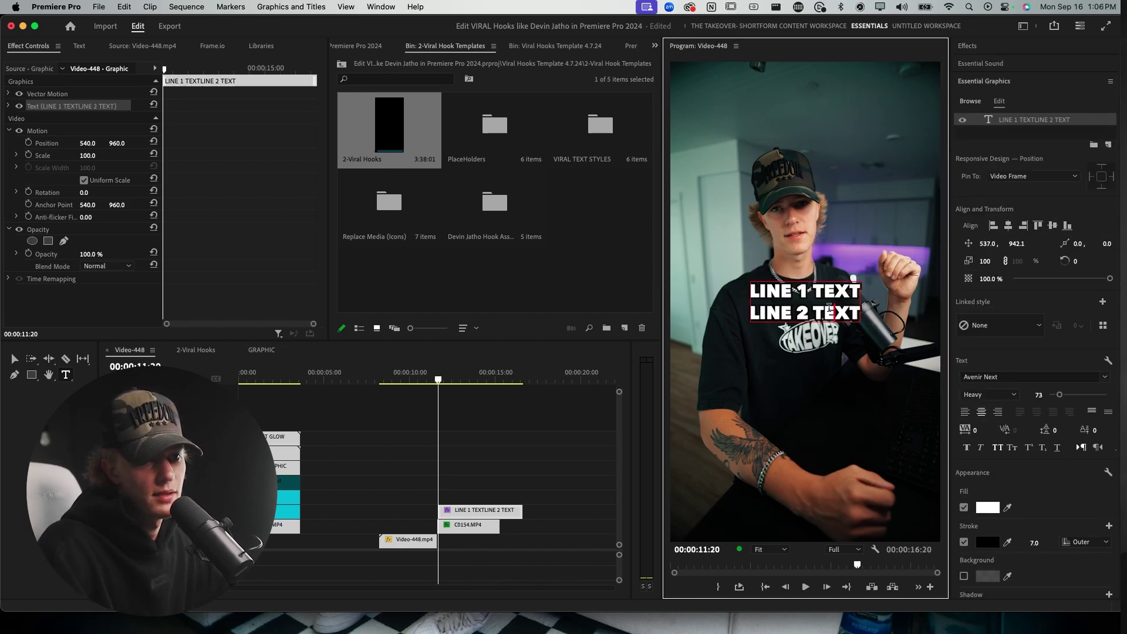
key("super+a")
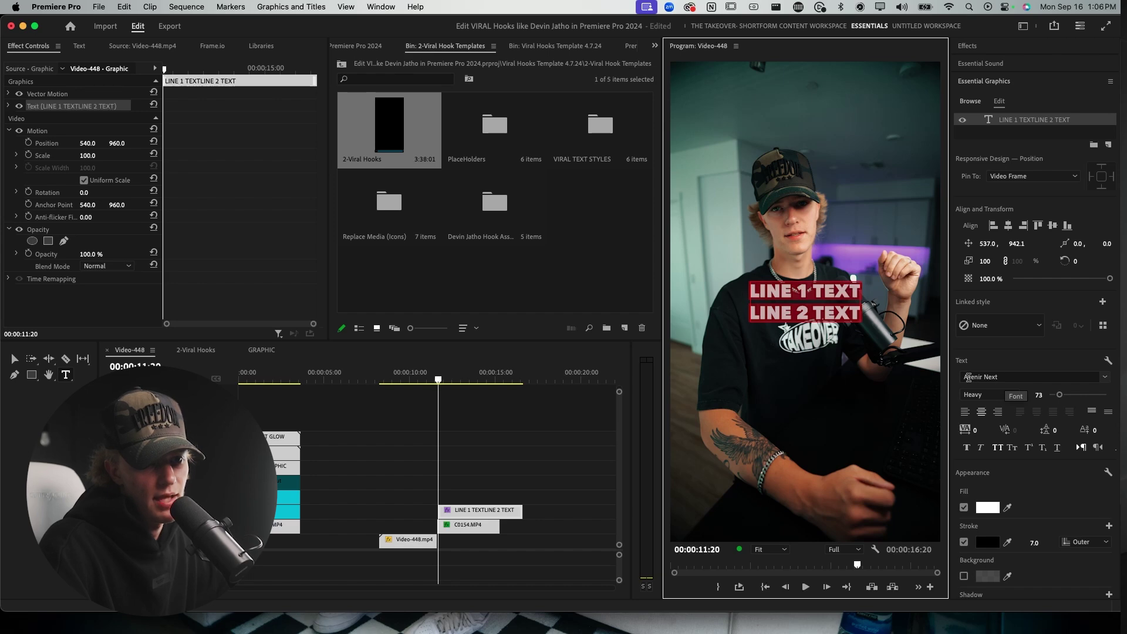
left_click(964, 377)
left_click(1013, 376)
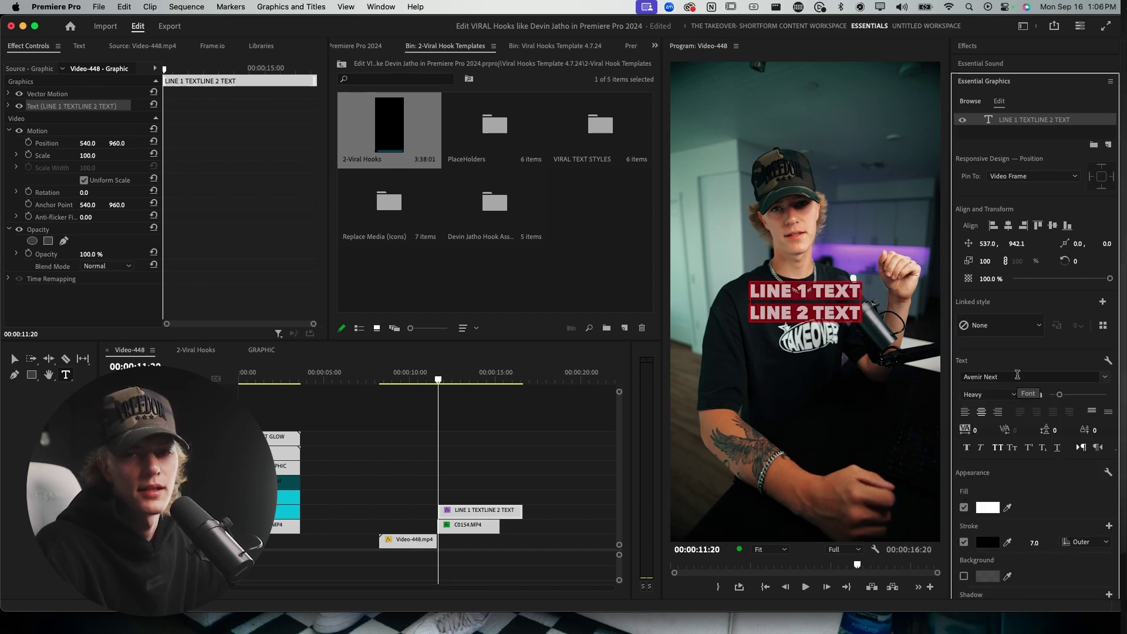
left_click(968, 449)
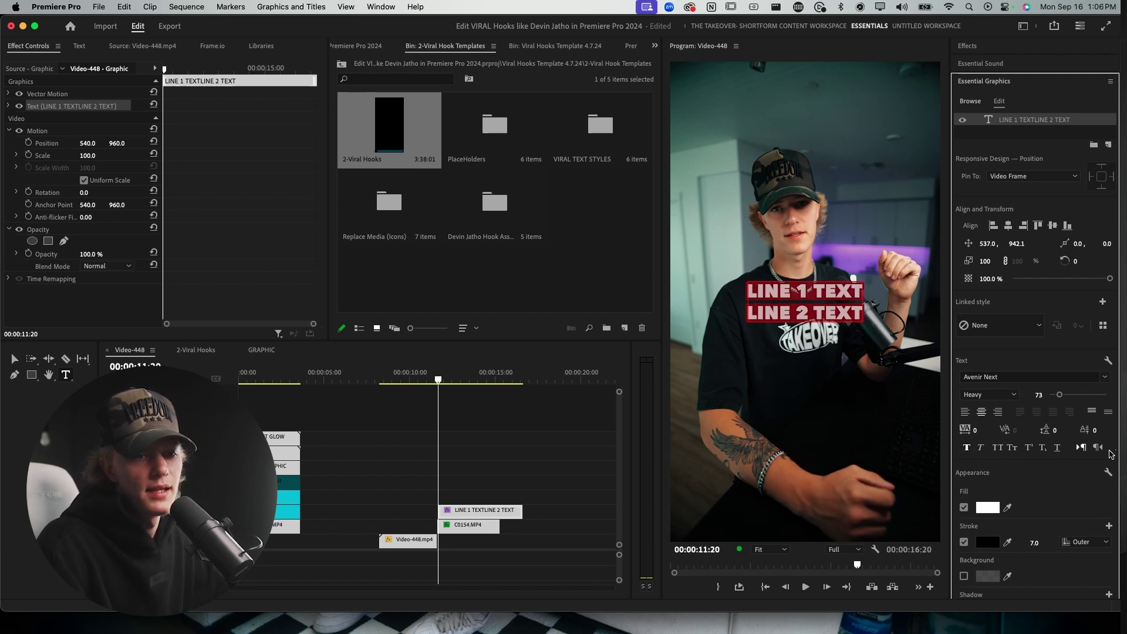
Set the font size of both text lines to 110 and their leading to -27.
scroll(1045, 410, "down", 5)
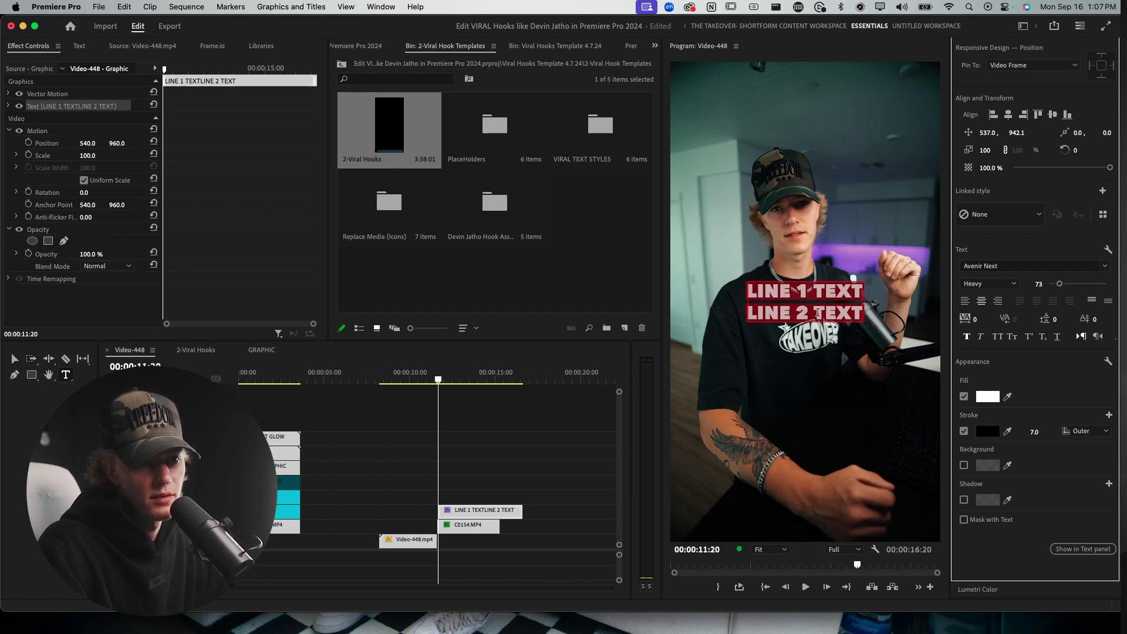
left_click(817, 312)
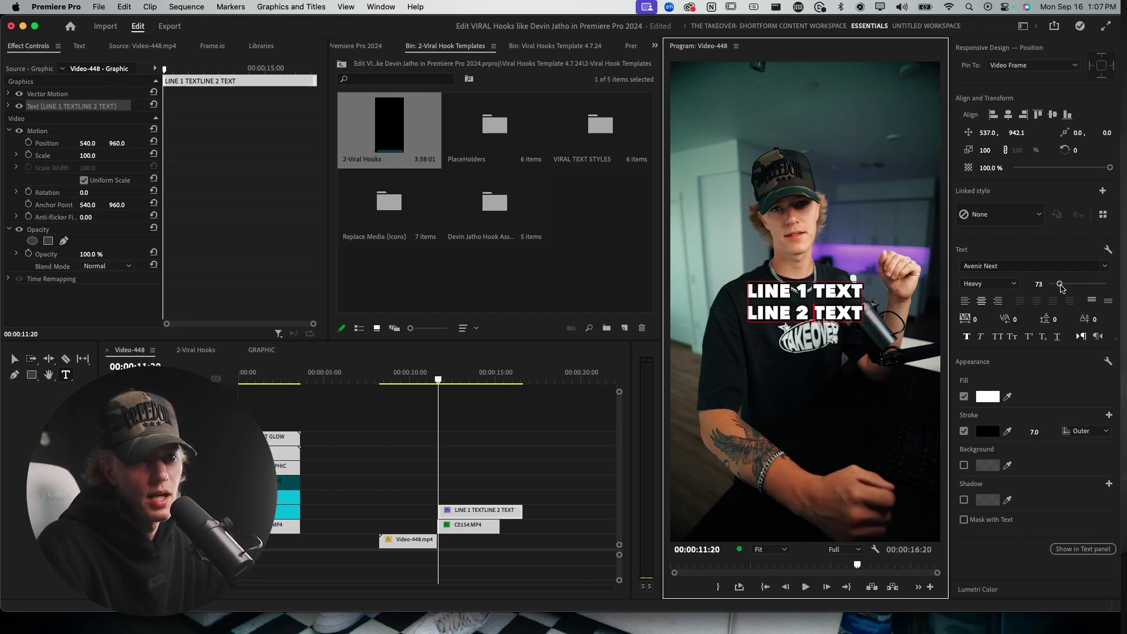
left_click_drag(1059, 284, 1066, 286)
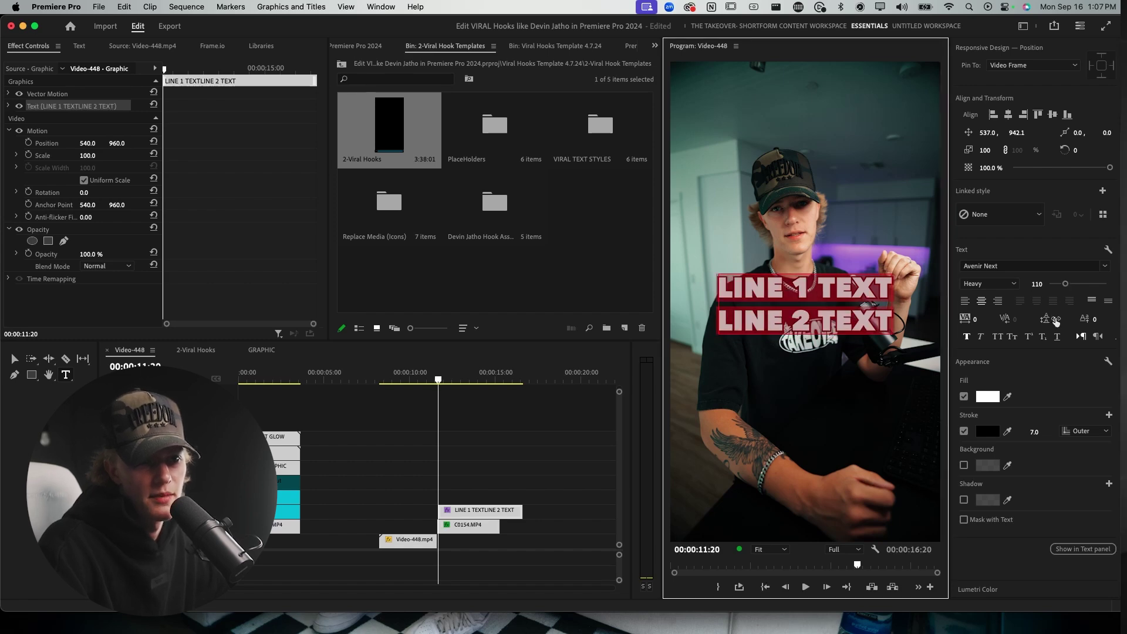
left_click_drag(1055, 321, 1039, 321)
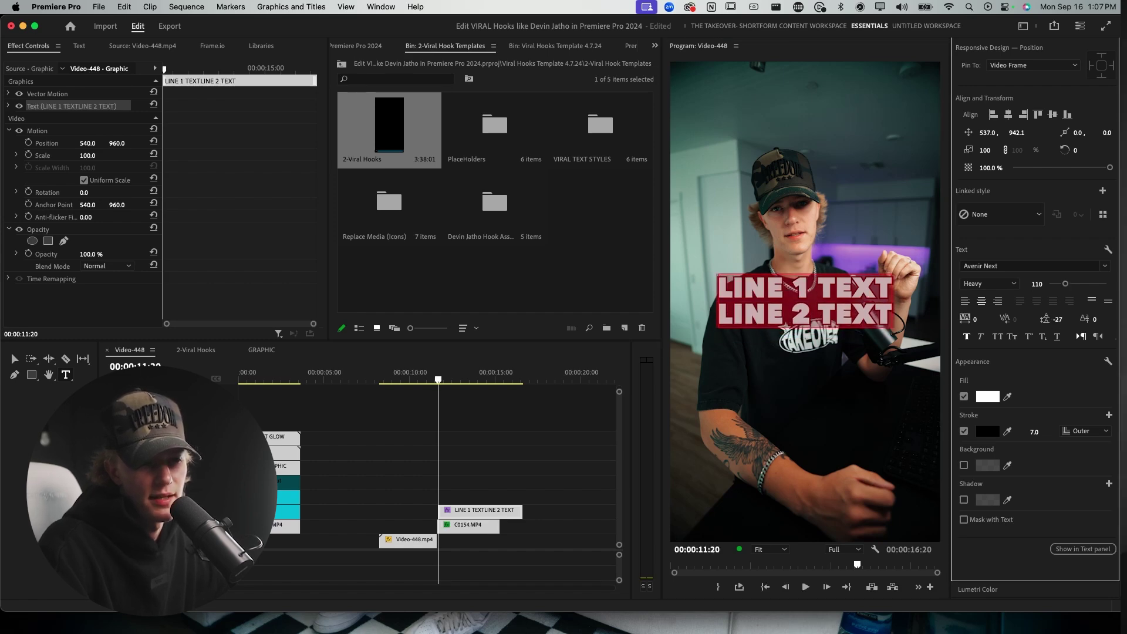
Fill the first title line, LINE 1 TEXT, with red FC0000 and keep the second line white.
left_click(817, 287)
double_click(854, 287)
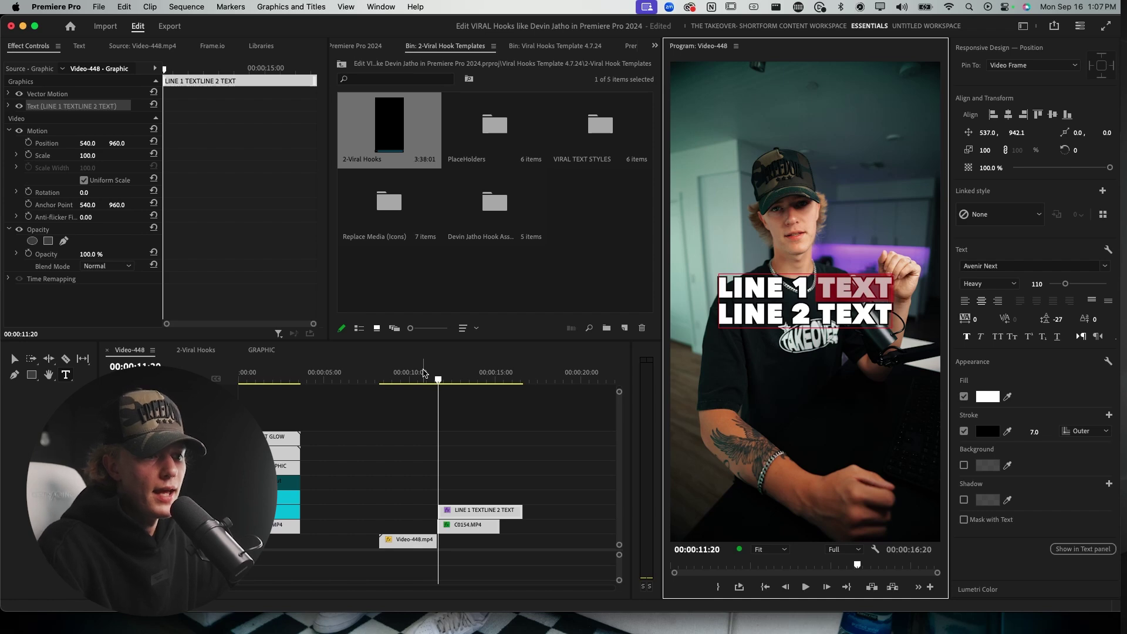
left_click(422, 377)
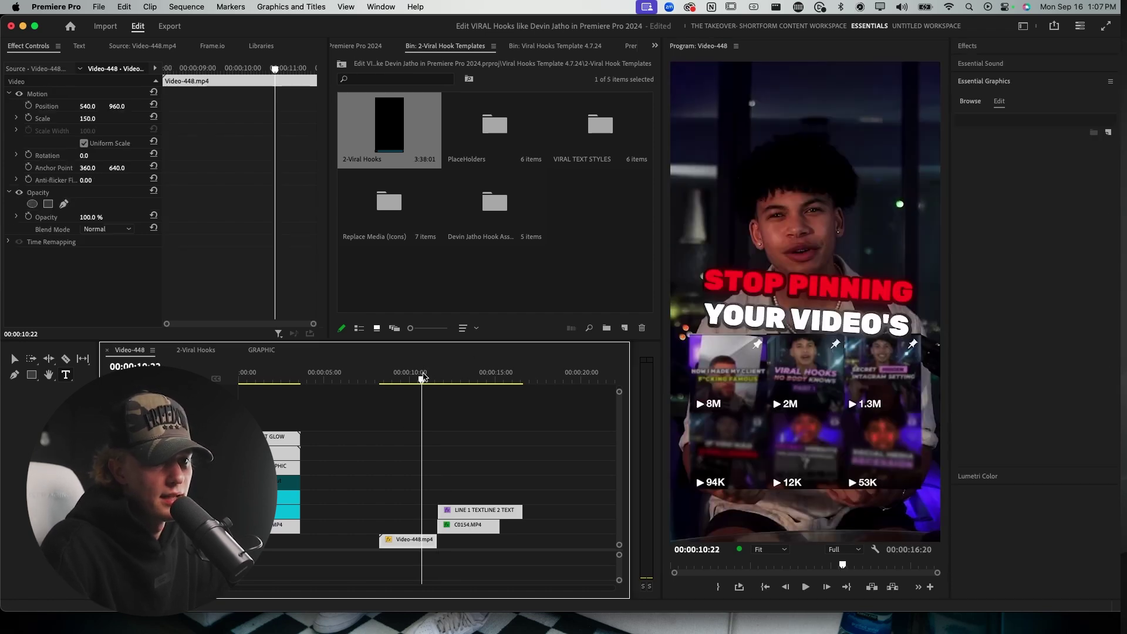
left_click(442, 377)
left_click(774, 317)
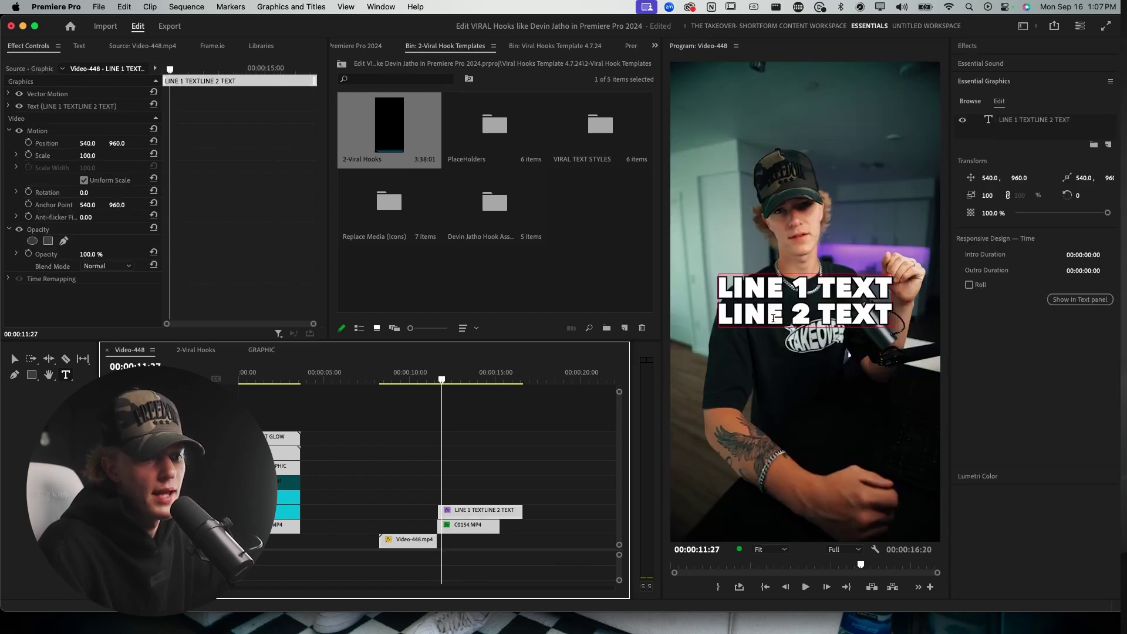
triple_click(811, 286)
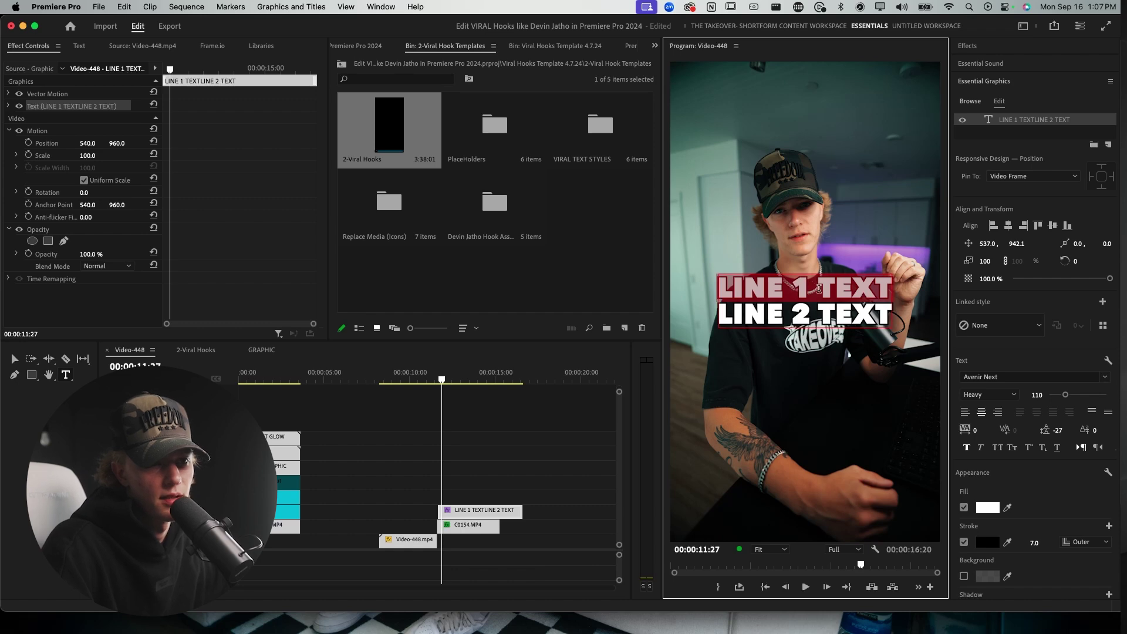
left_click(988, 509)
left_click(665, 284)
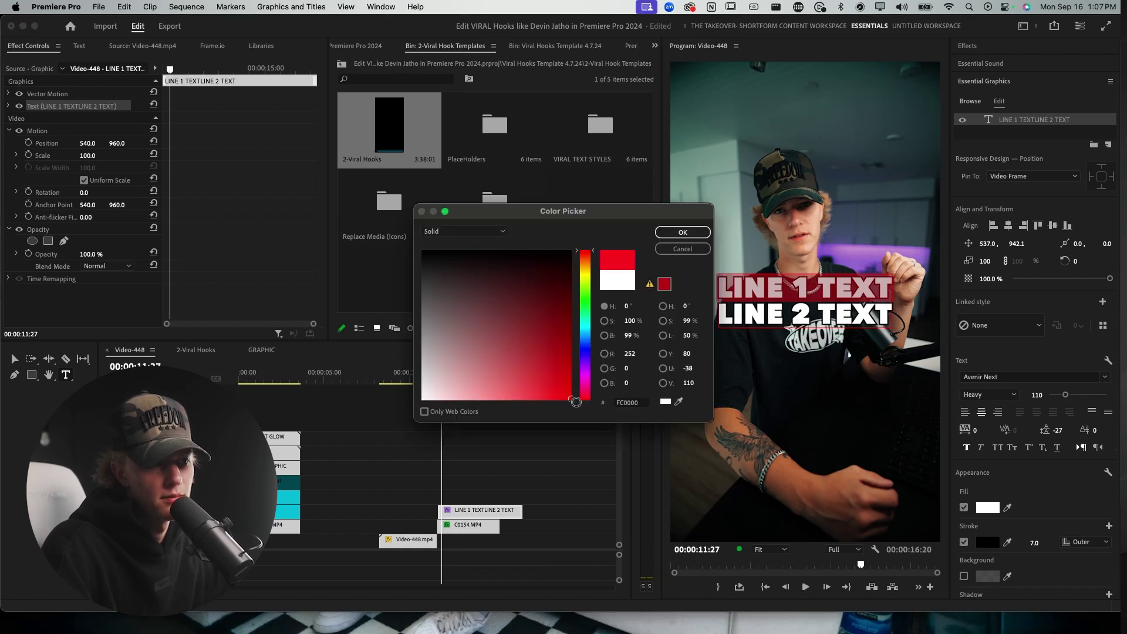
left_click(675, 229)
left_click(512, 479)
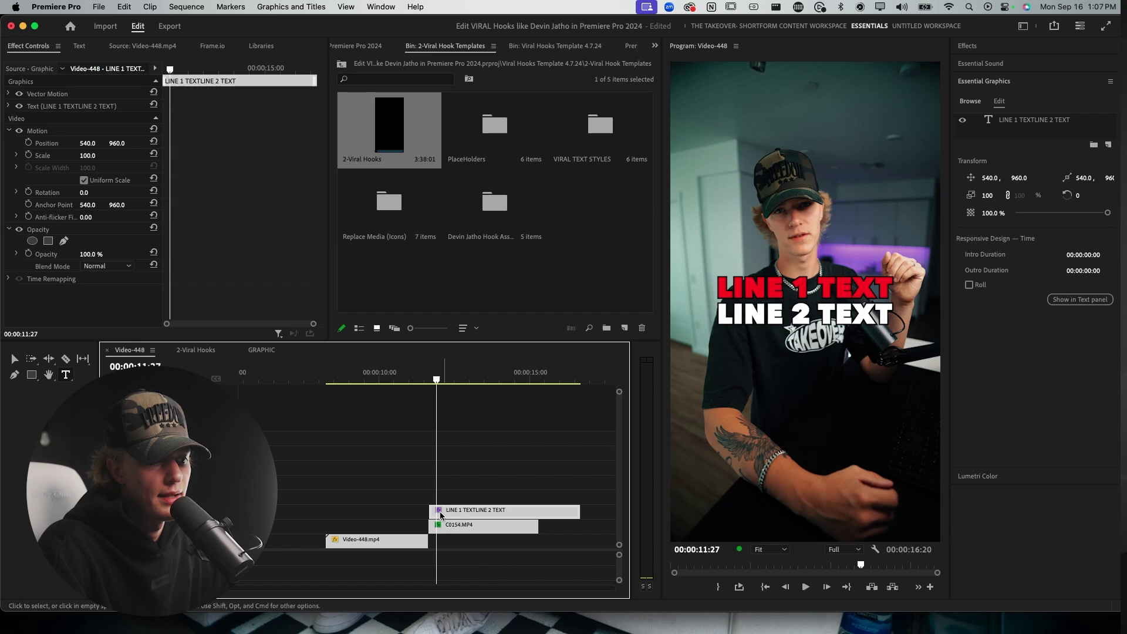
Split the title layer at the end of the C0154.MP4 clip, delete the excess piece and play back the result.
key("c")
left_click(539, 512)
key("v")
left_click(558, 513)
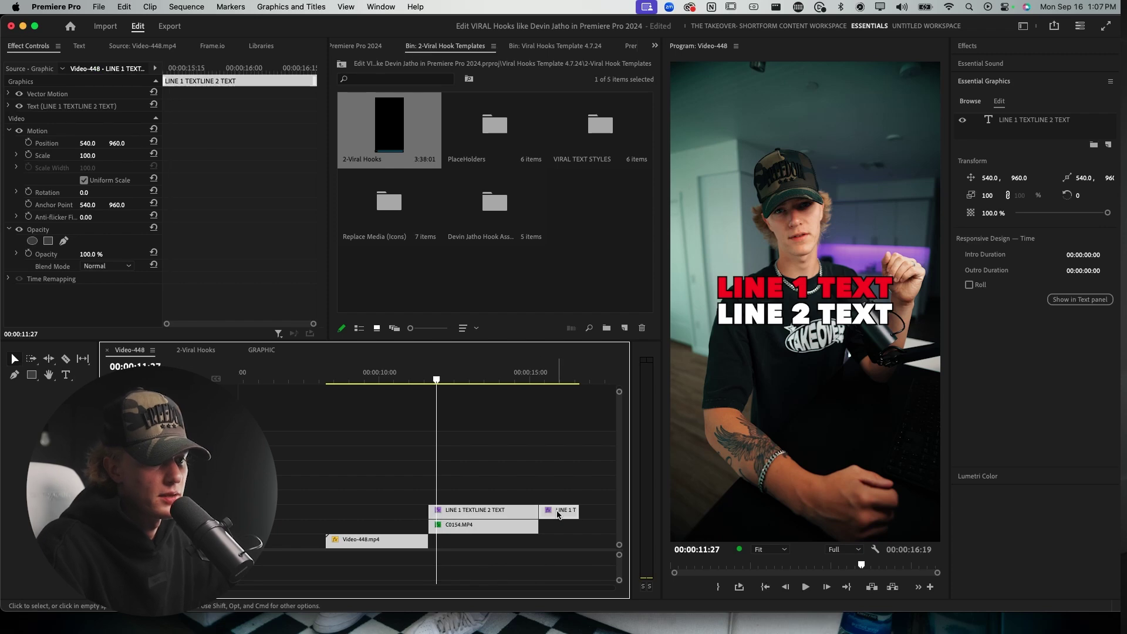
key("Delete")
left_click(494, 513)
key("space")
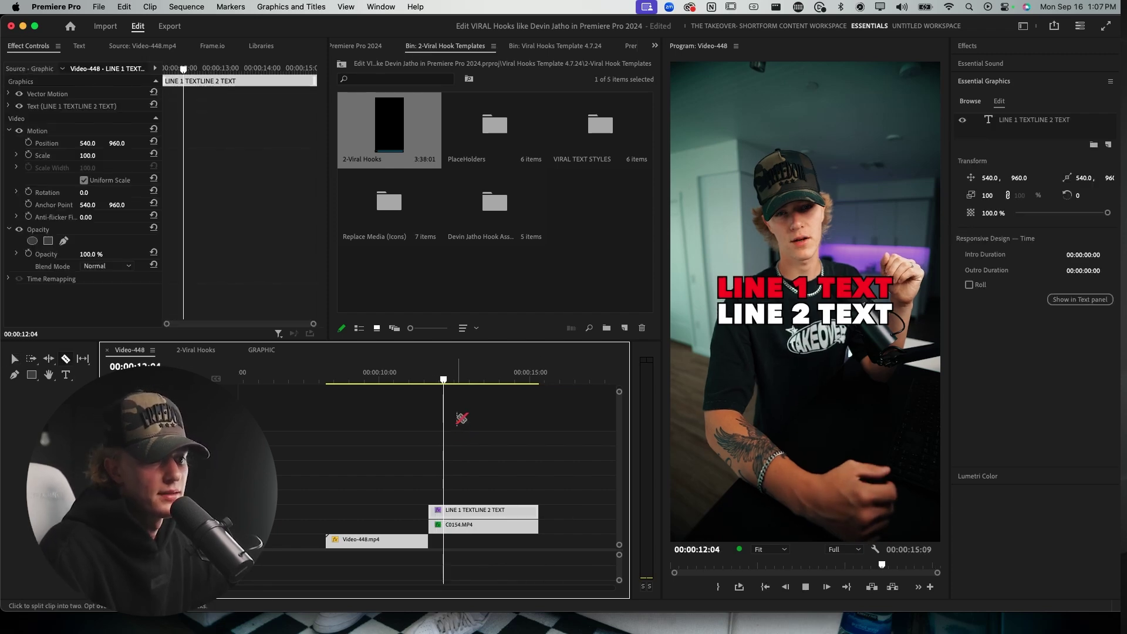
key("c")
key("space")
key("v")
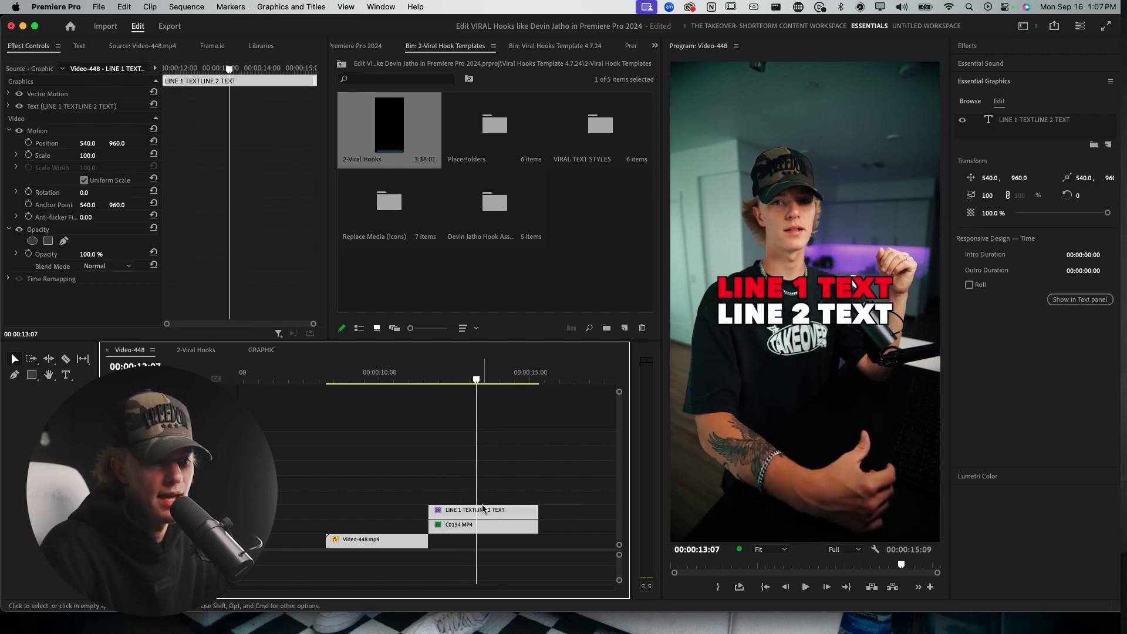
Check the tilt in the Video-448.mp4 reference and set the title layer's rotation to 6°.
left_click(339, 379)
key("space")
key("space")
left_click(448, 382)
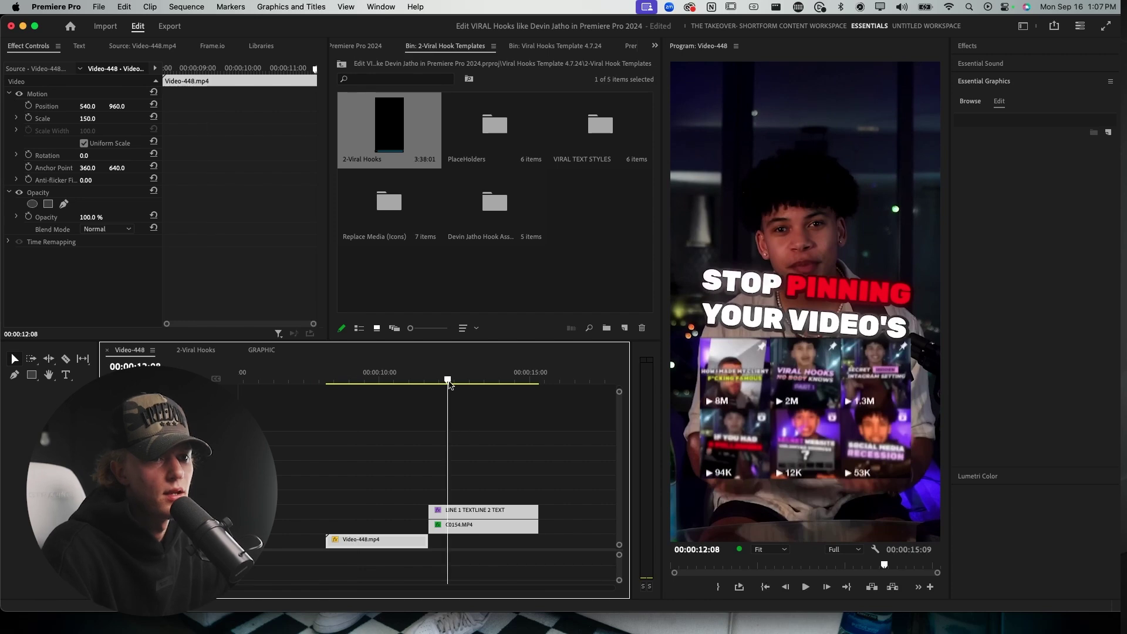
left_click(807, 286)
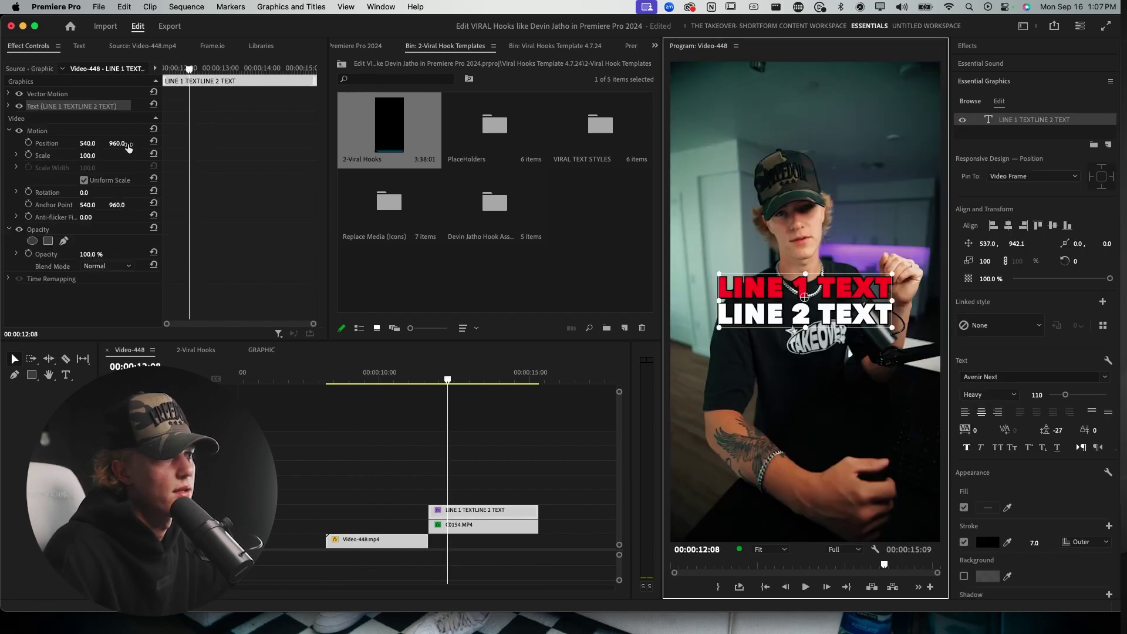
left_click_drag(87, 189, 94, 189)
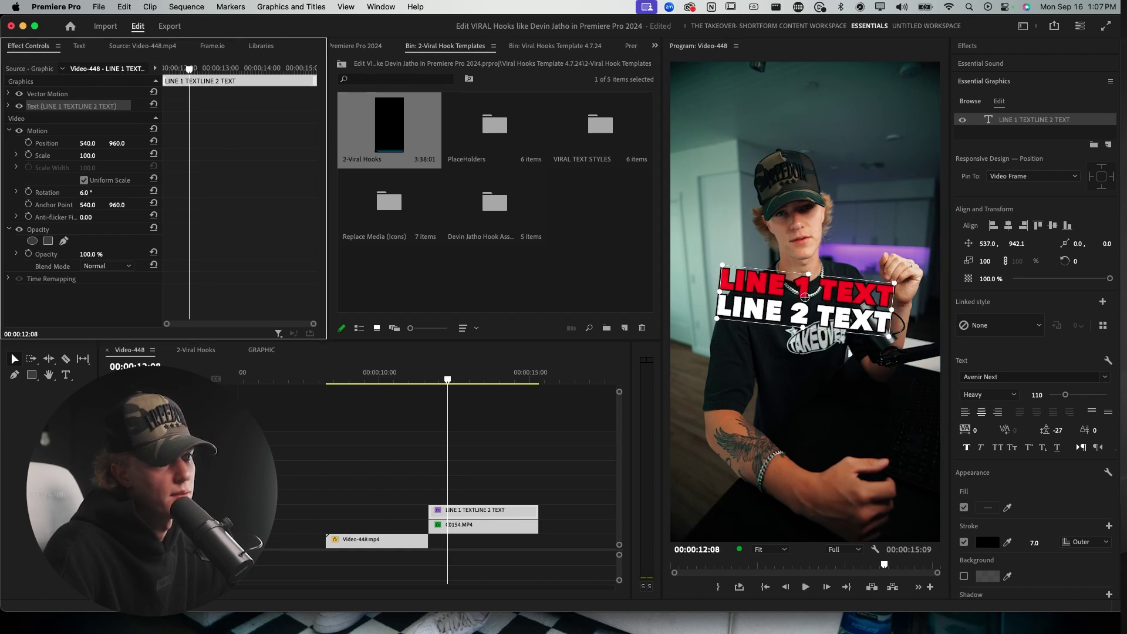
Duplicate the title onto the track above and fill the words LINE 1 in the copy with white FFFFFF.
left_click(494, 511)
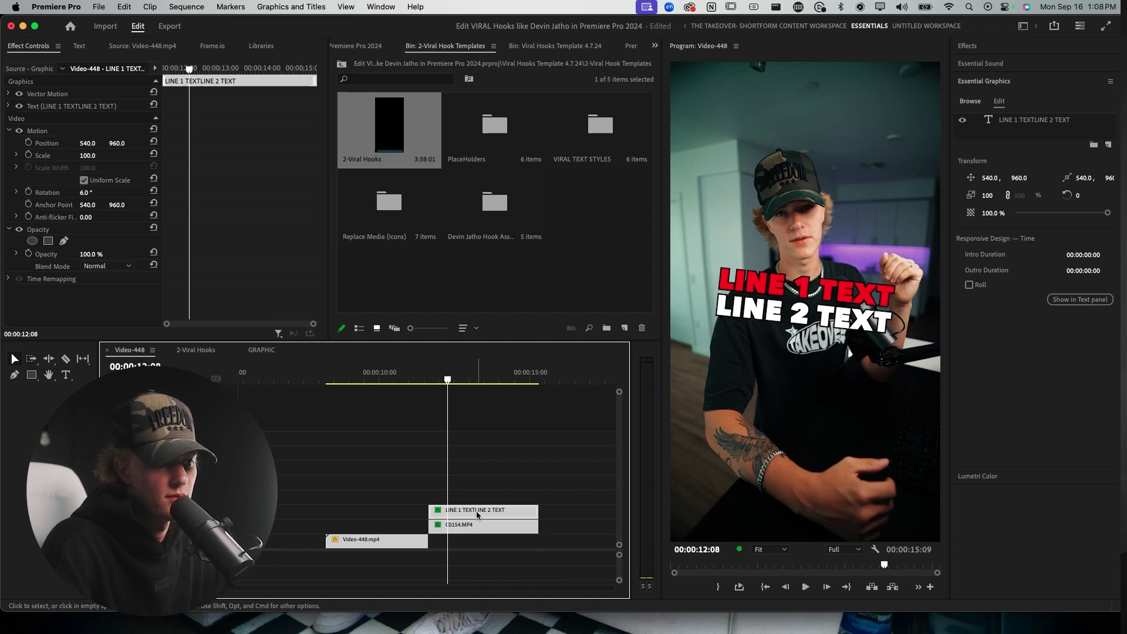
left_click_drag(477, 515, 477, 504)
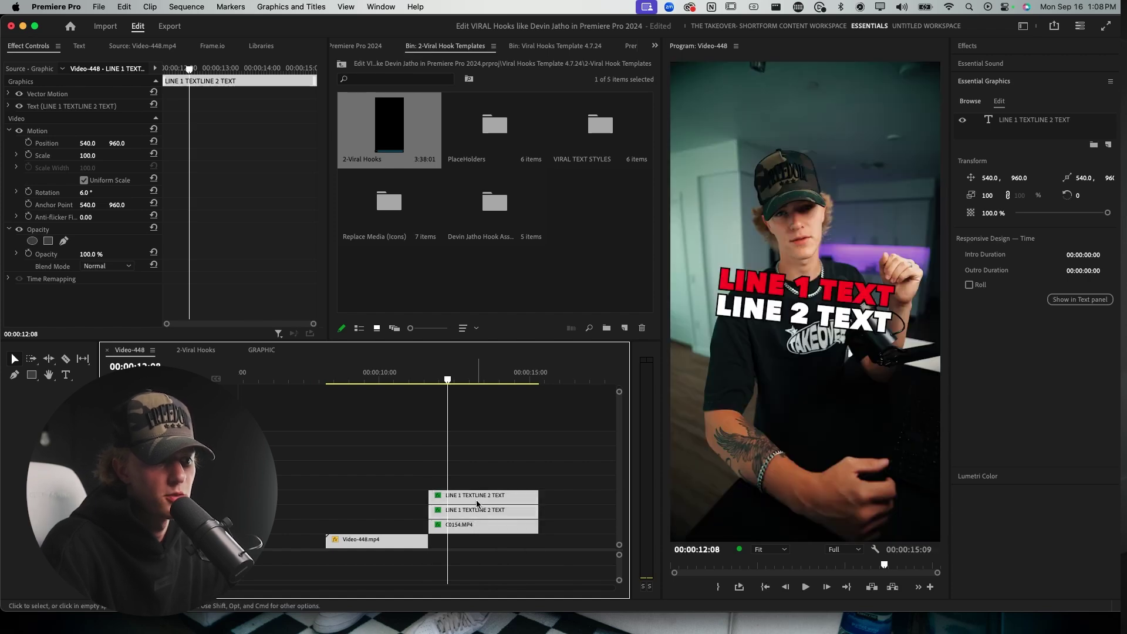
double_click(755, 279)
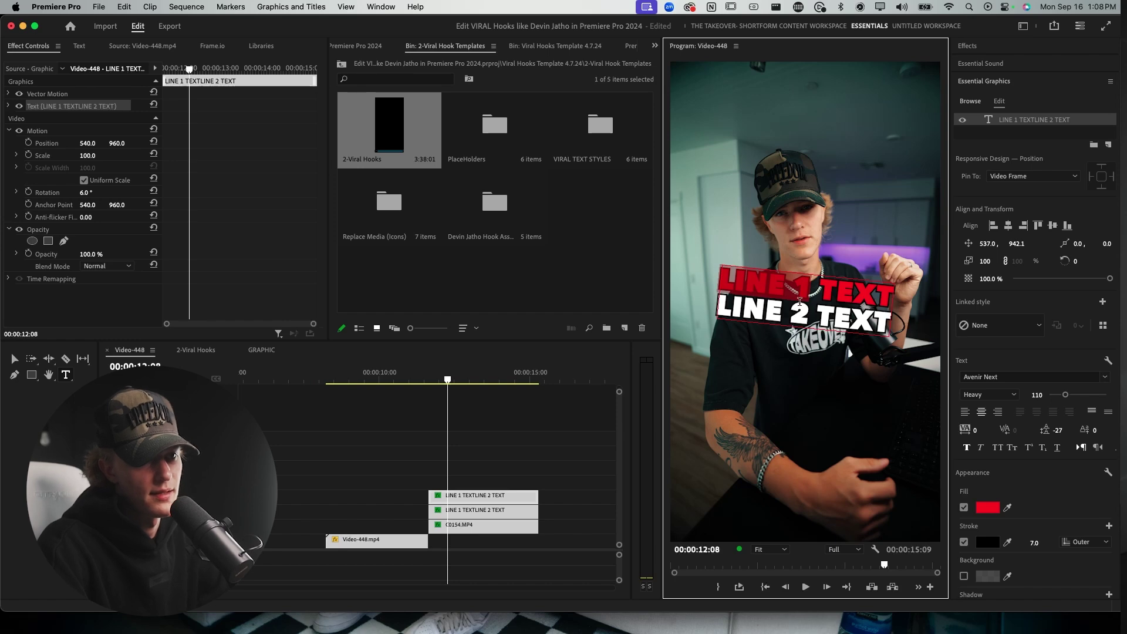
left_click(987, 507)
left_click(423, 399)
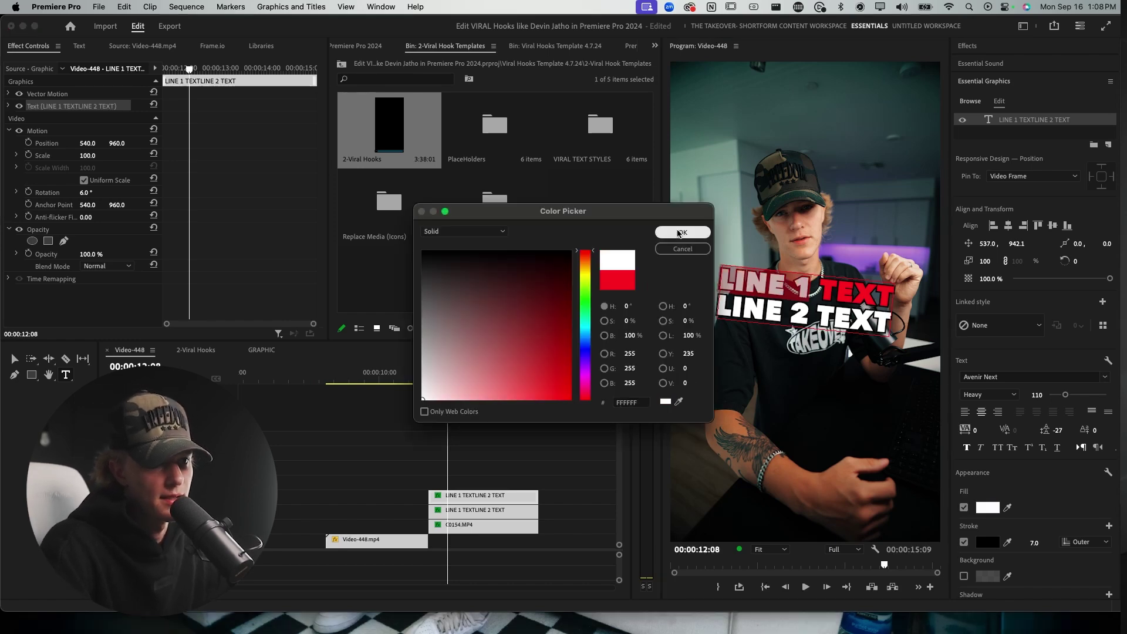
left_click(681, 233)
left_click(449, 482)
Add opacity keyframes near the start of the upper title copy that dip to 0% and return to 100%.
scroll(458, 480, "up", 3)
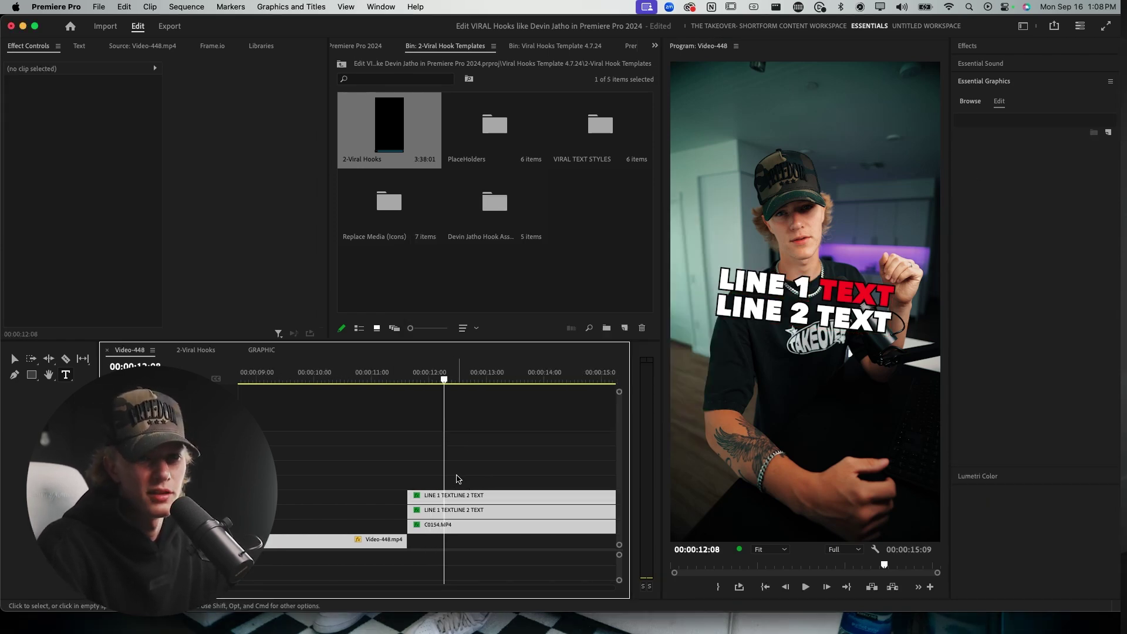
scroll(459, 479, "right", 2)
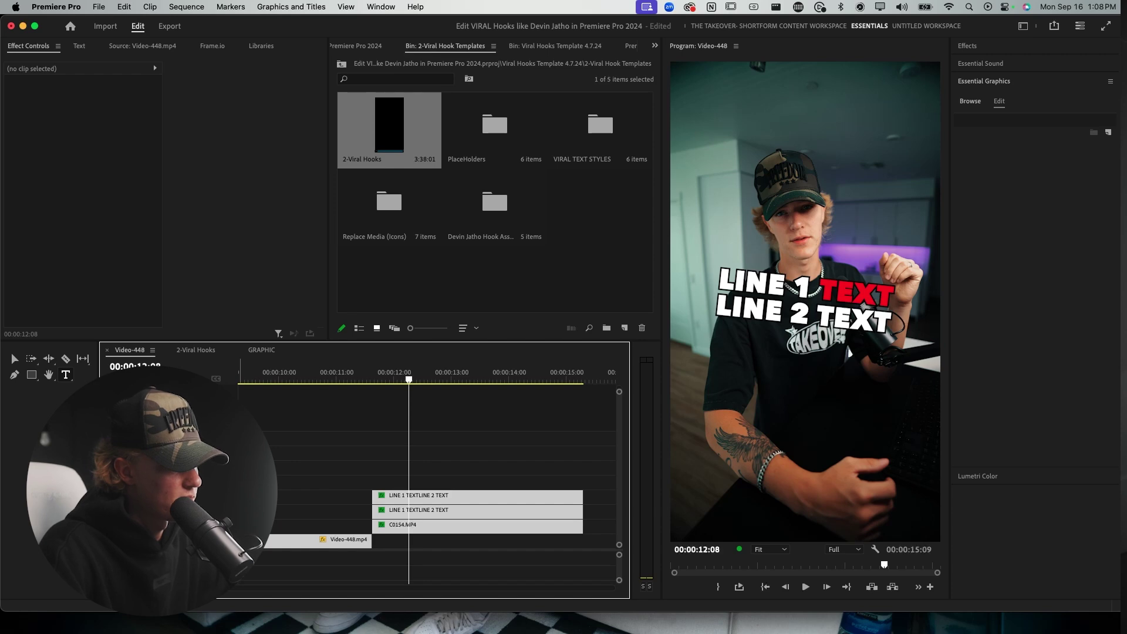
left_click_drag(199, 490, 200, 462)
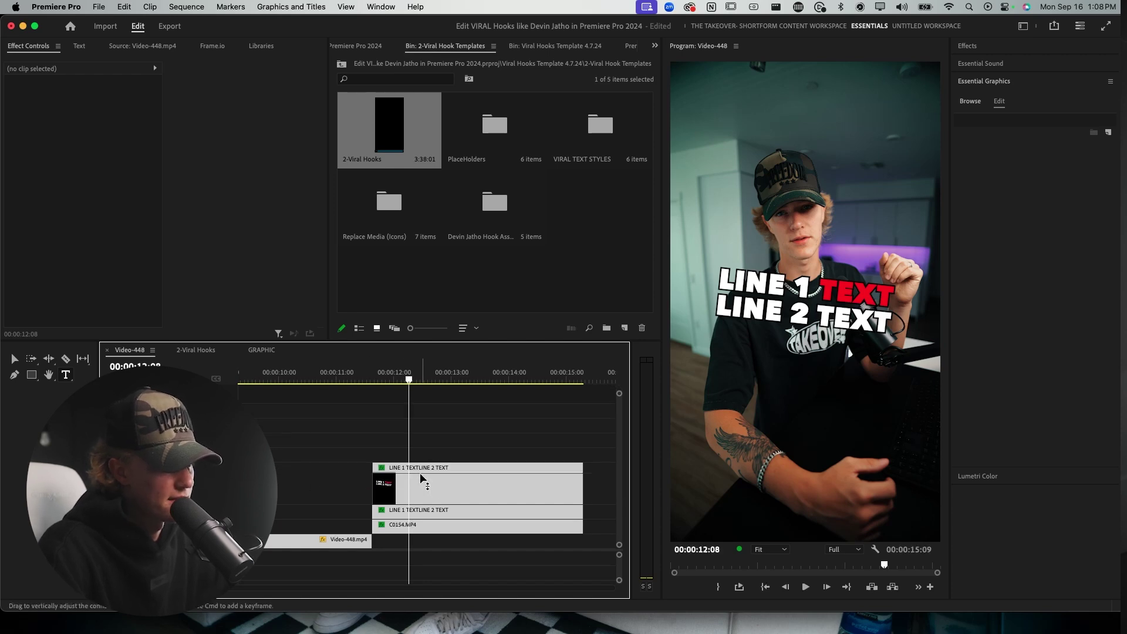
key("p")
scroll(394, 484, "up", 2)
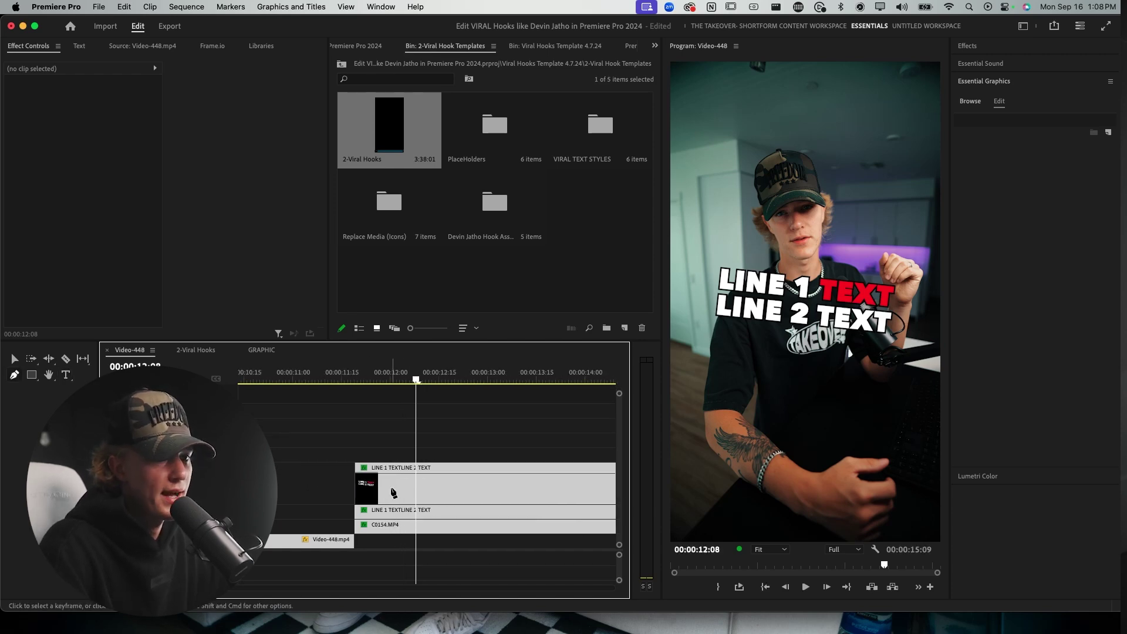
left_click(368, 473)
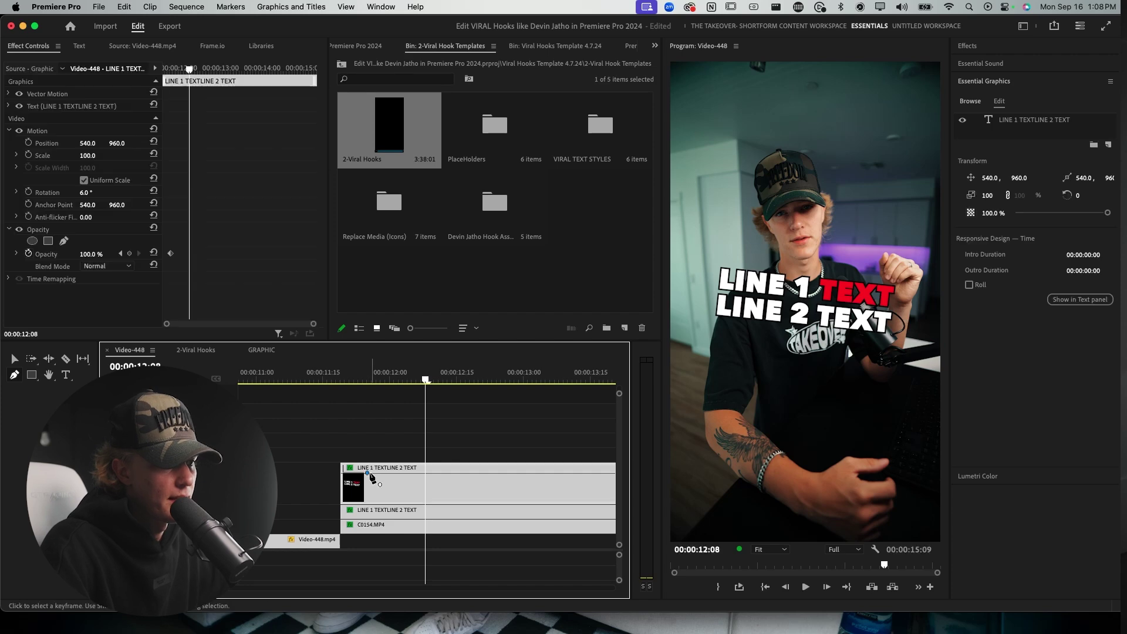
mouse_move(374, 473)
left_mouse_down()
mouse_move(373, 499)
mouse_move(387, 501)
mouse_move(384, 473)
left_mouse_up()
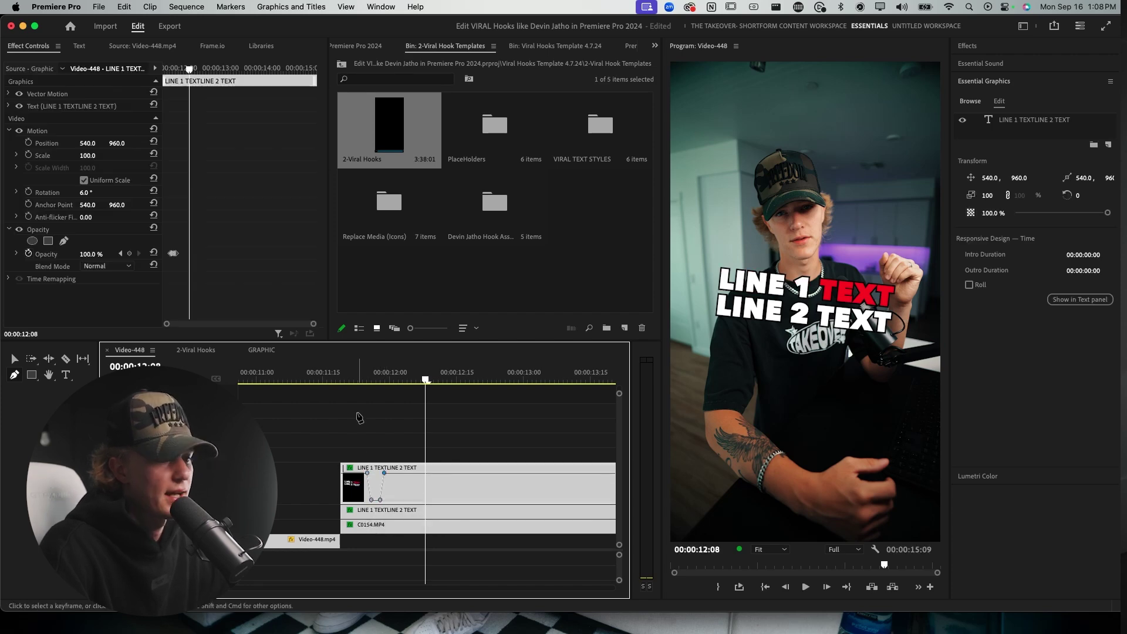
Preview the flicker and add a second, shallower opacity dip directly after the first on the upper title copy.
left_click(366, 378)
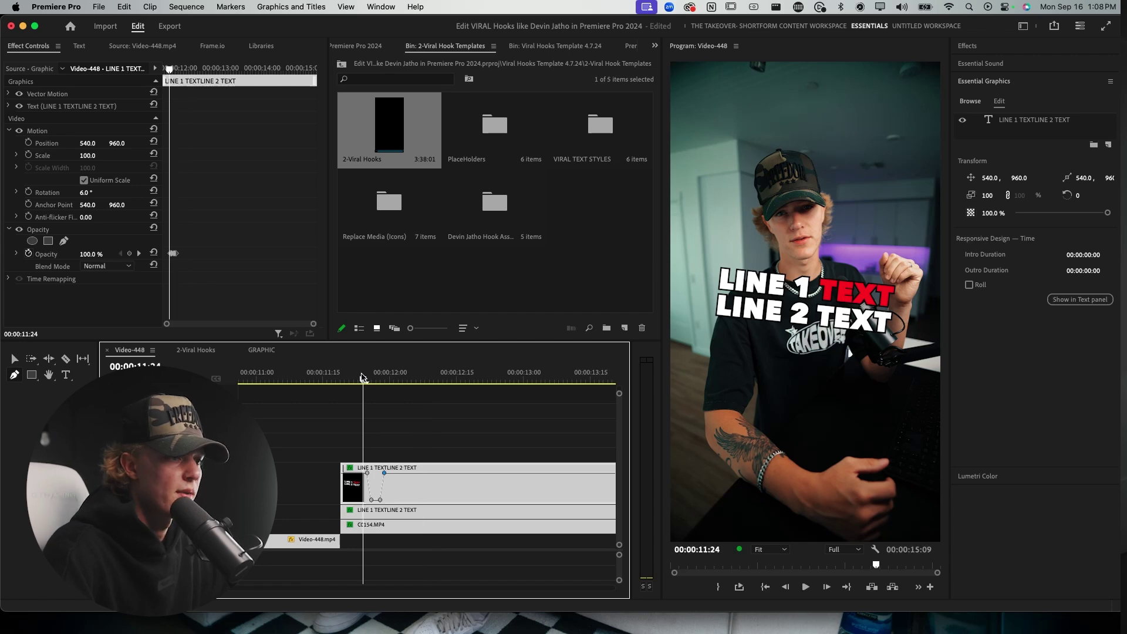
left_click(376, 378)
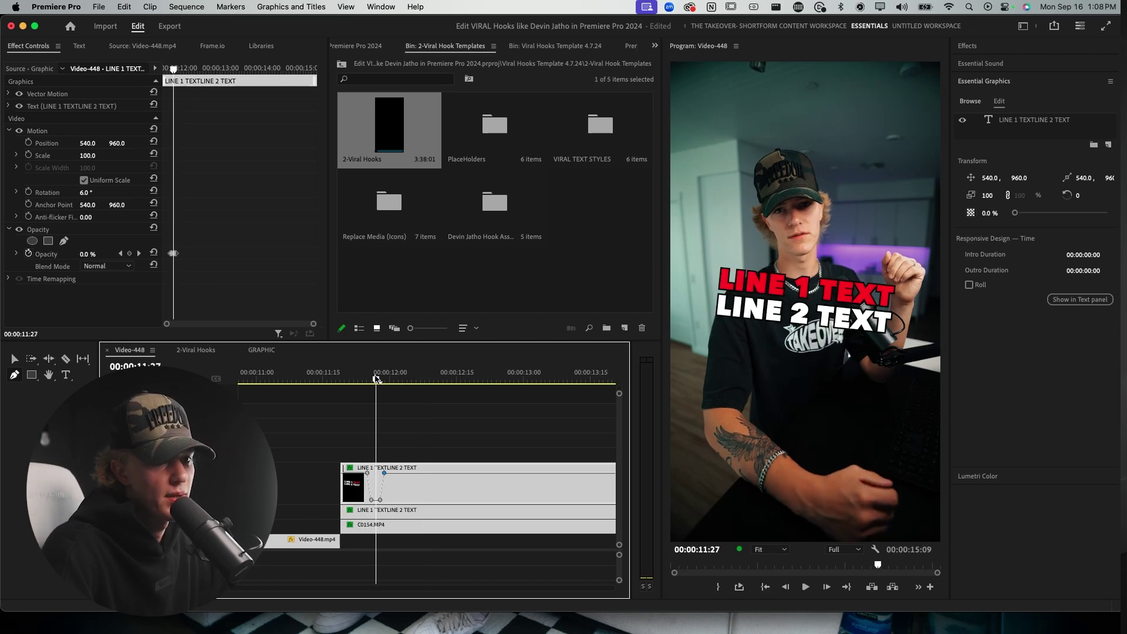
left_click_drag(377, 379, 327, 379)
key("space")
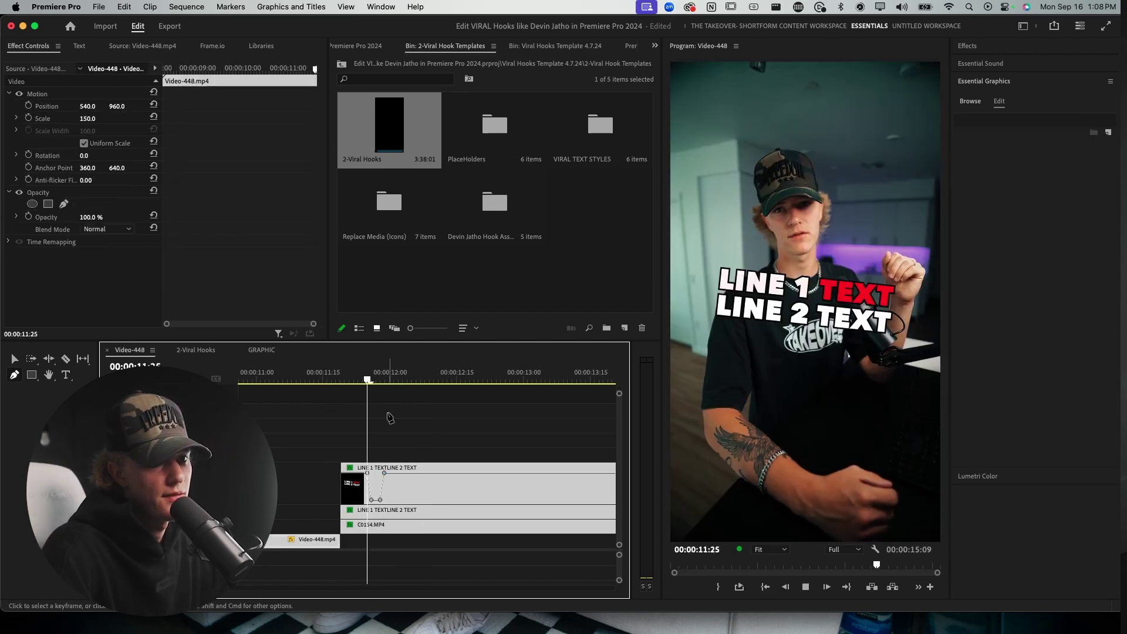
mouse_move(384, 473)
left_mouse_down()
mouse_move(378, 500)
mouse_move(395, 484)
mouse_move(390, 473)
left_mouse_up()
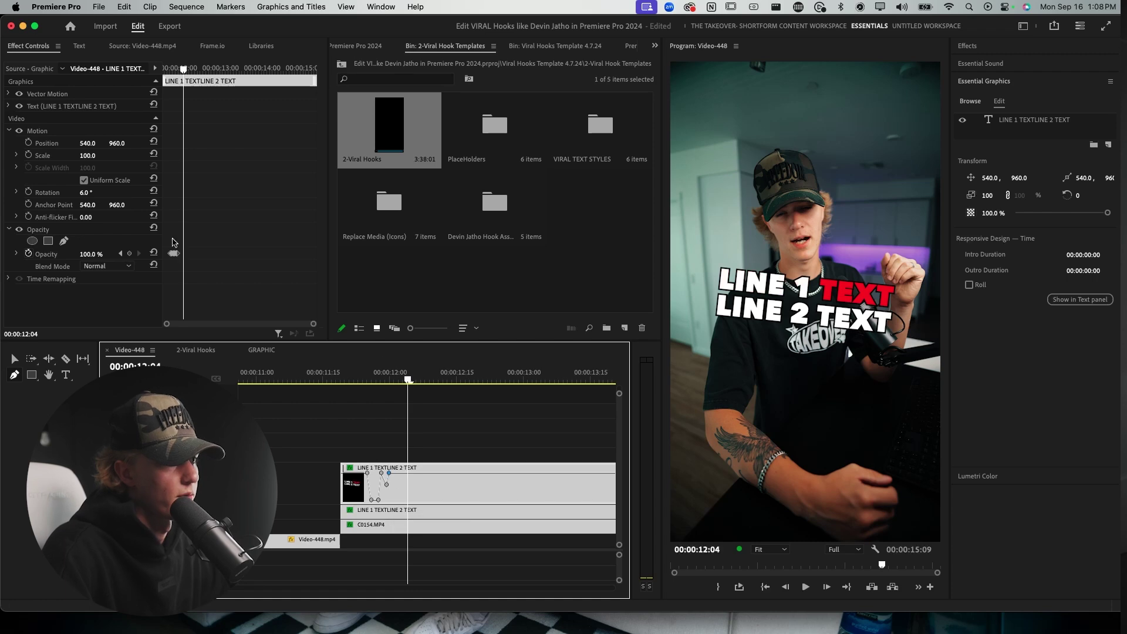
Copy the upper title's opacity flicker keyframes and paste them twice further along the clip.
left_click_drag(197, 249, 167, 257)
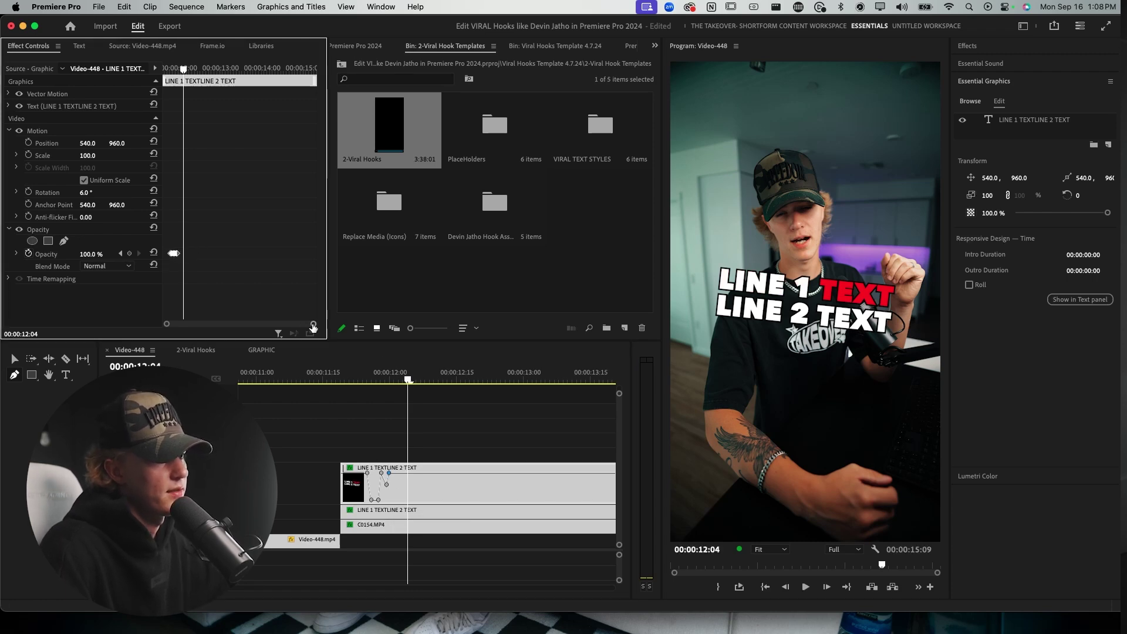
left_click_drag(314, 324, 263, 325)
left_click(226, 67)
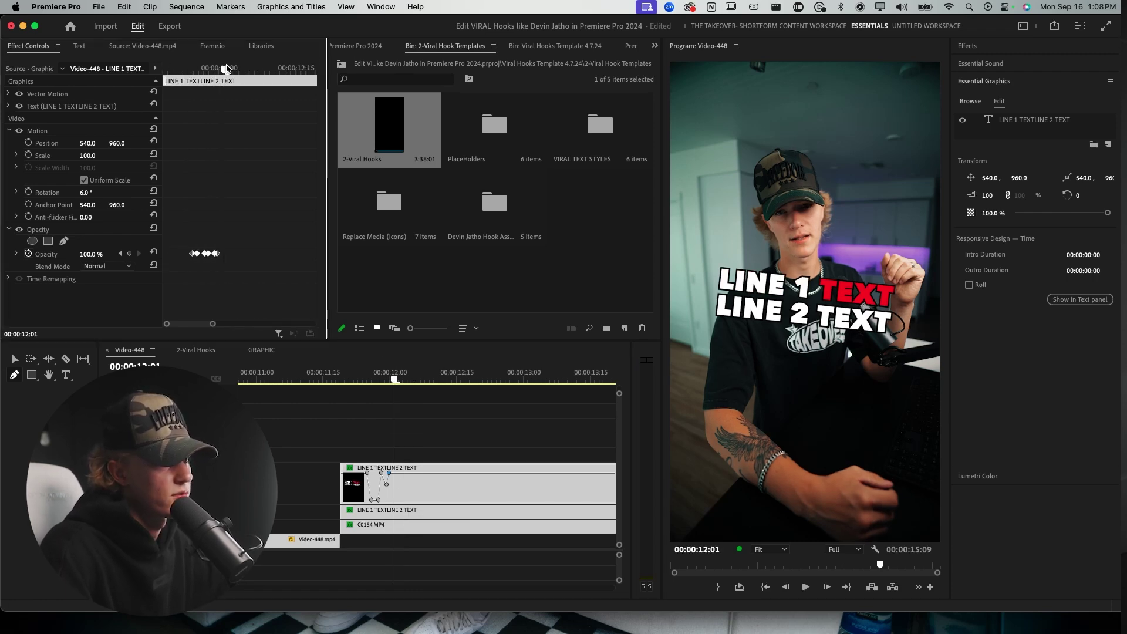
key("super+v")
left_click_drag(226, 66, 256, 70)
key("super+v")
left_click_drag(362, 378, 349, 378)
left_click_drag(350, 378, 331, 378)
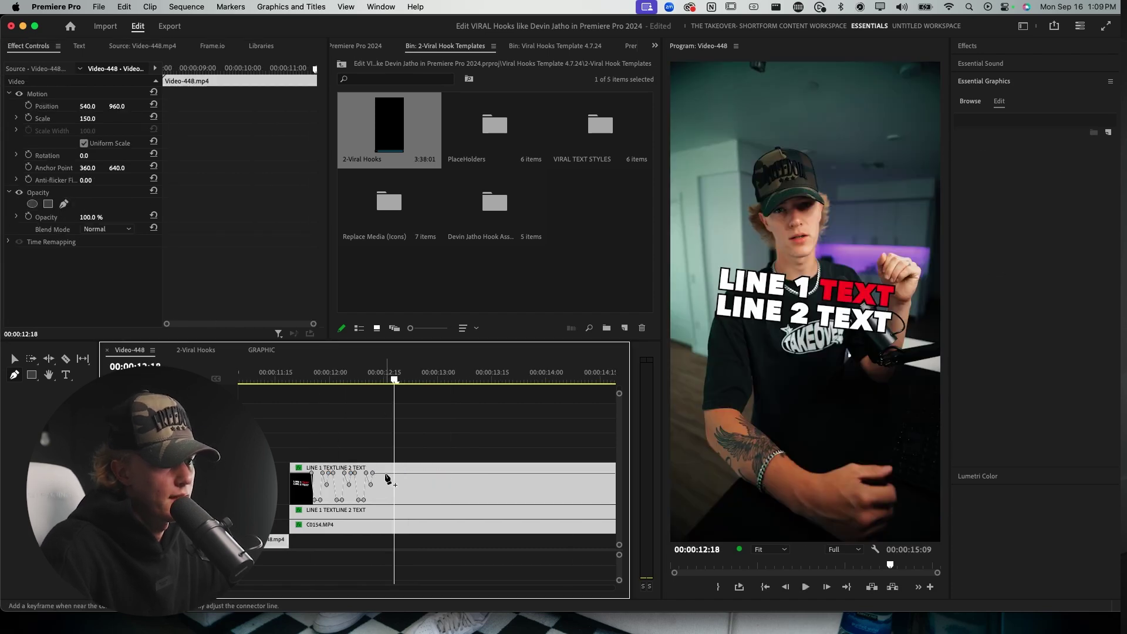
Add a longer opacity drop after the flickers, holding 0% from 00:00:12:16 and returning to 100%.
left_click(385, 474)
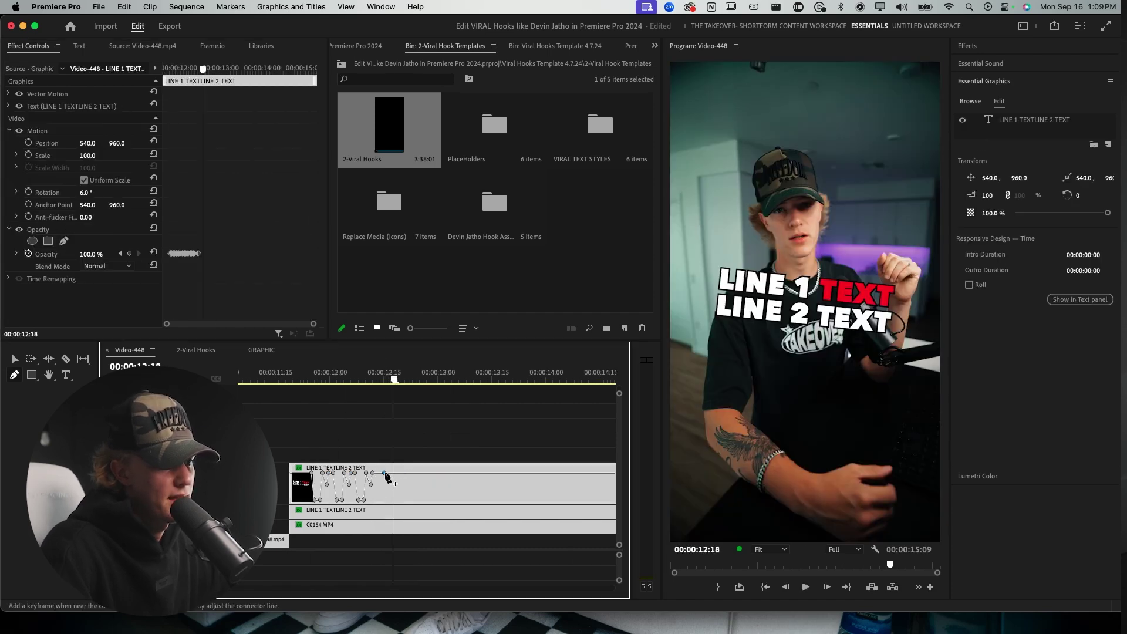
left_click_drag(397, 474, 390, 500)
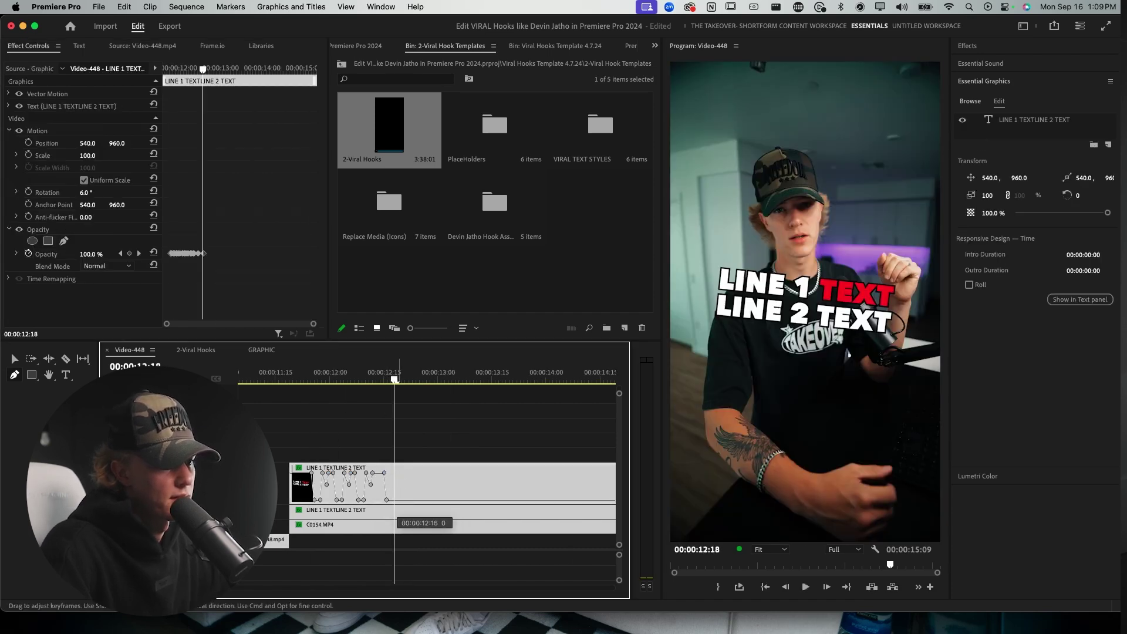
left_click(405, 500)
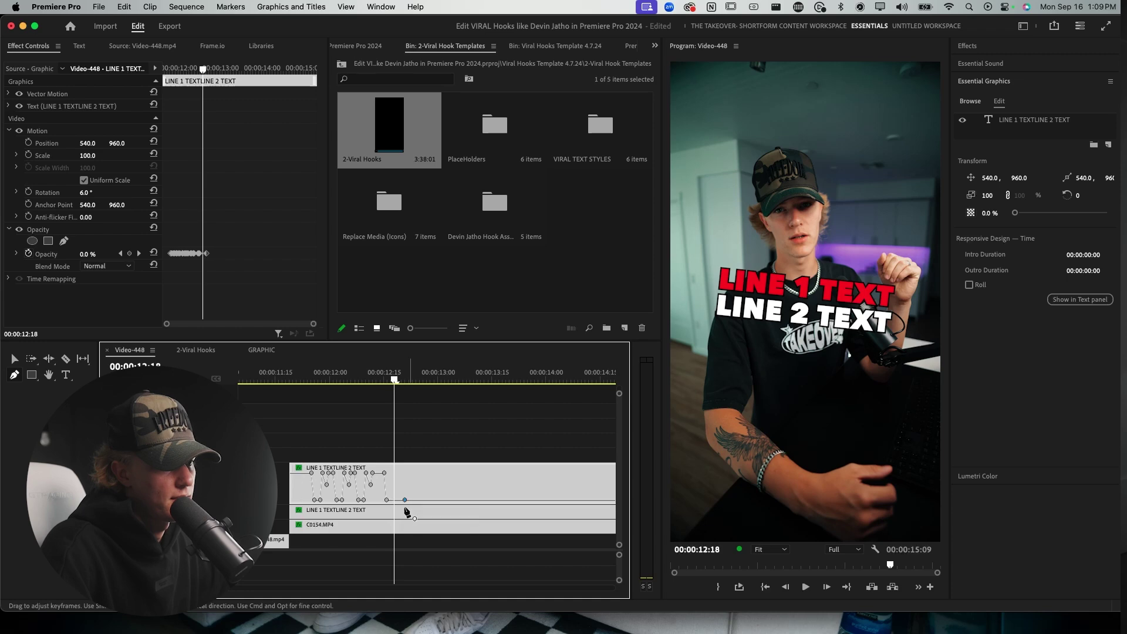
left_click_drag(411, 499, 406, 472)
Copy the whole opacity keyframe pattern and paste it repeatedly until it fills the upper title clip.
left_click_drag(233, 236, 153, 258)
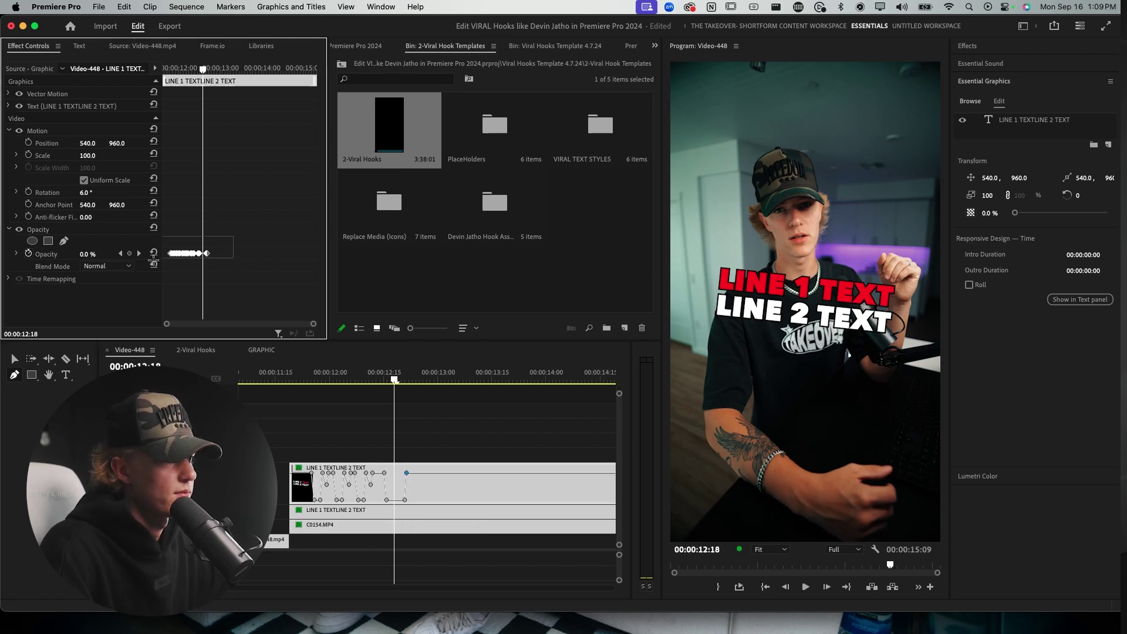
left_click_drag(212, 70, 200, 69)
key("super+v")
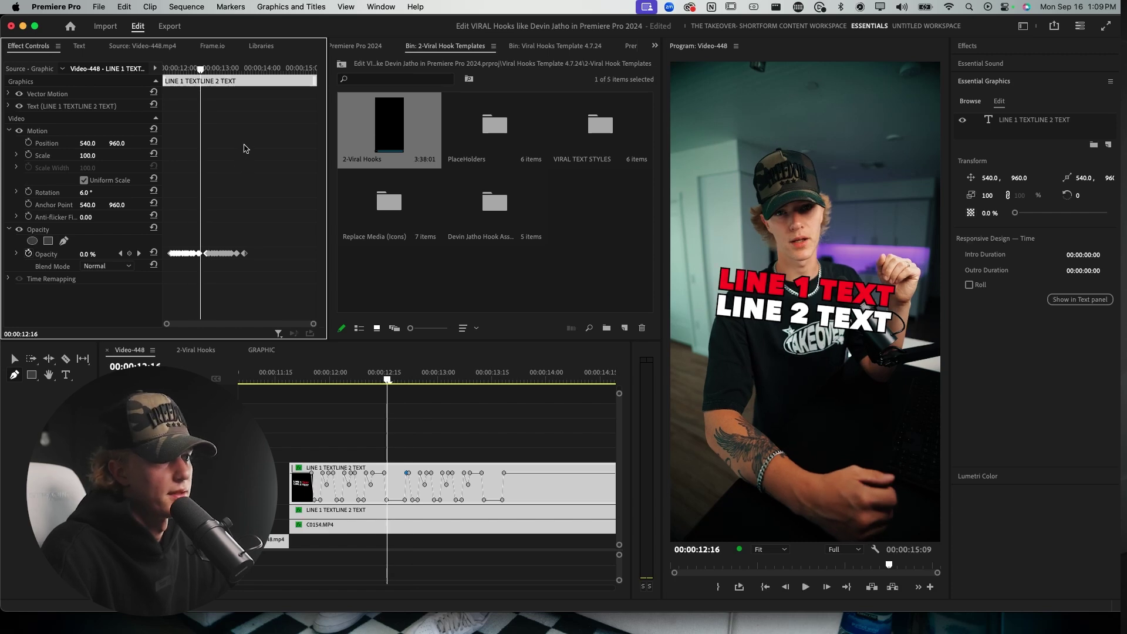
mouse_move(167, 324)
left_mouse_down()
mouse_move(204, 324)
mouse_move(166, 324)
left_mouse_up()
left_click(254, 69)
key("super+v")
left_click_drag(289, 69, 163, 75)
key("super+v")
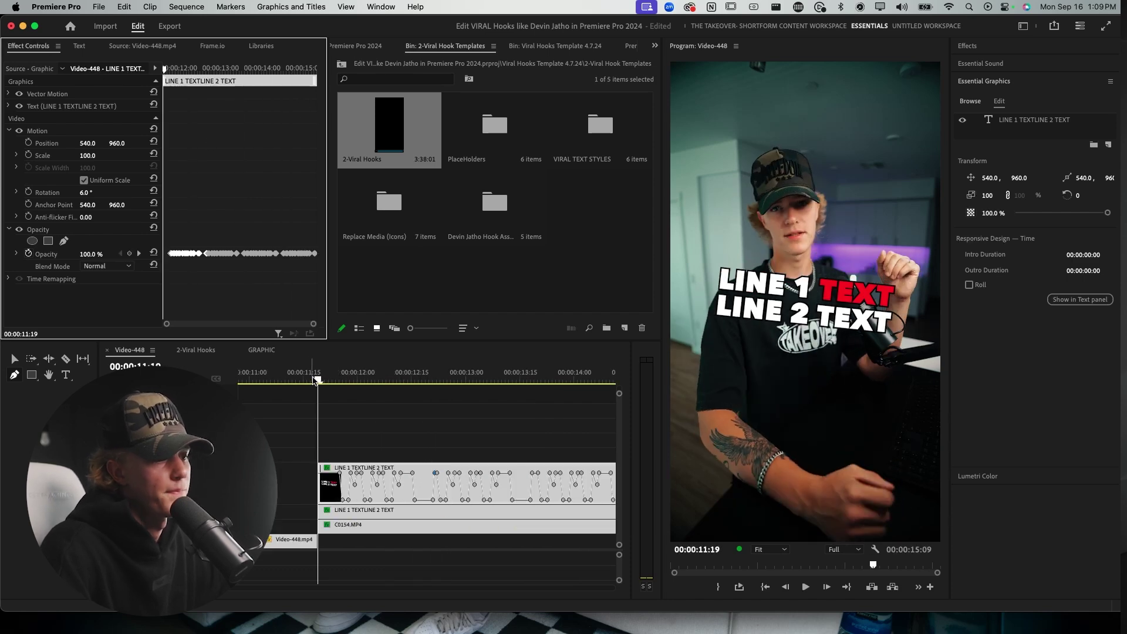
Play back the title to check the repeated opacity flicker across the clip.
key("space")
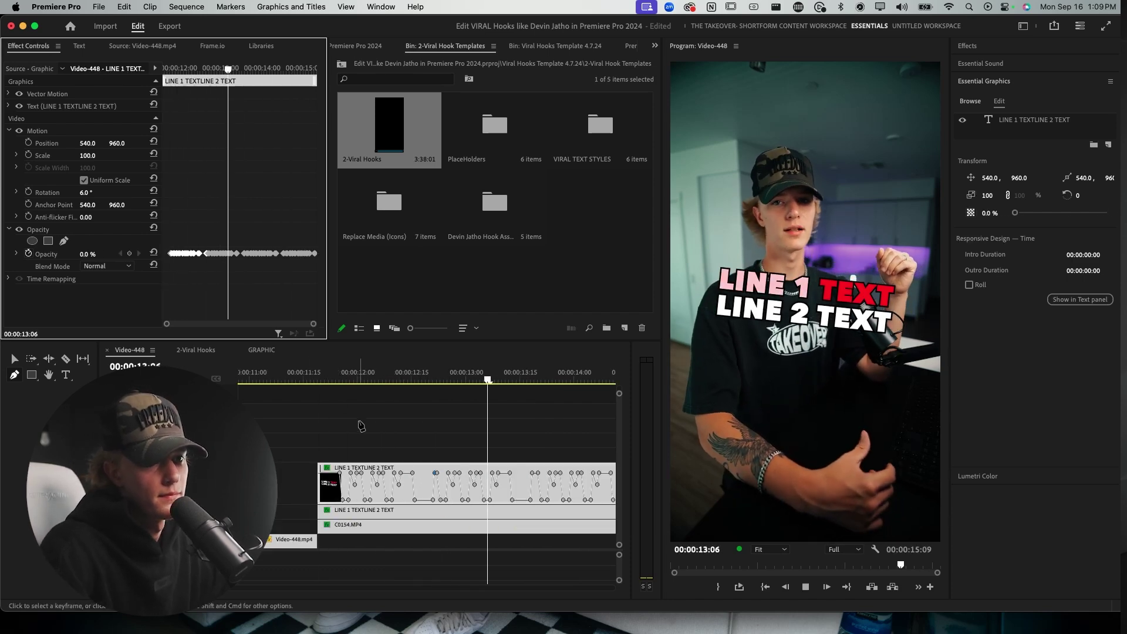
key("space")
key("v")
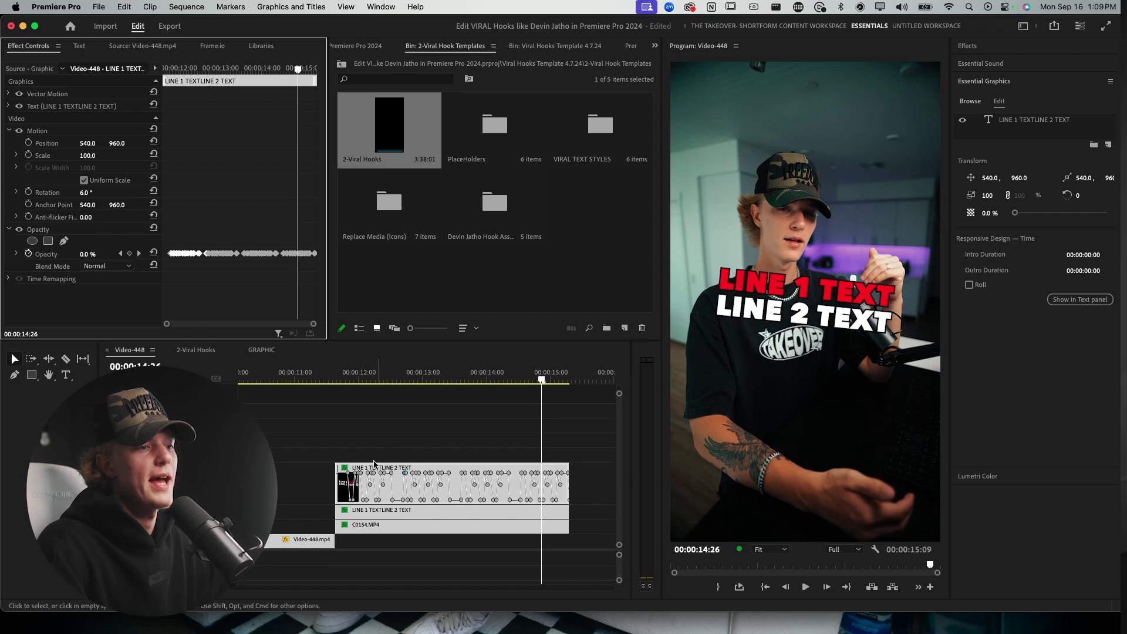
Nest both LINE 1 TEXT LINE 2 TEXT clips into one sequence named "text".
left_click(399, 450)
left_click(375, 449)
scroll(562, 471, "right", 2)
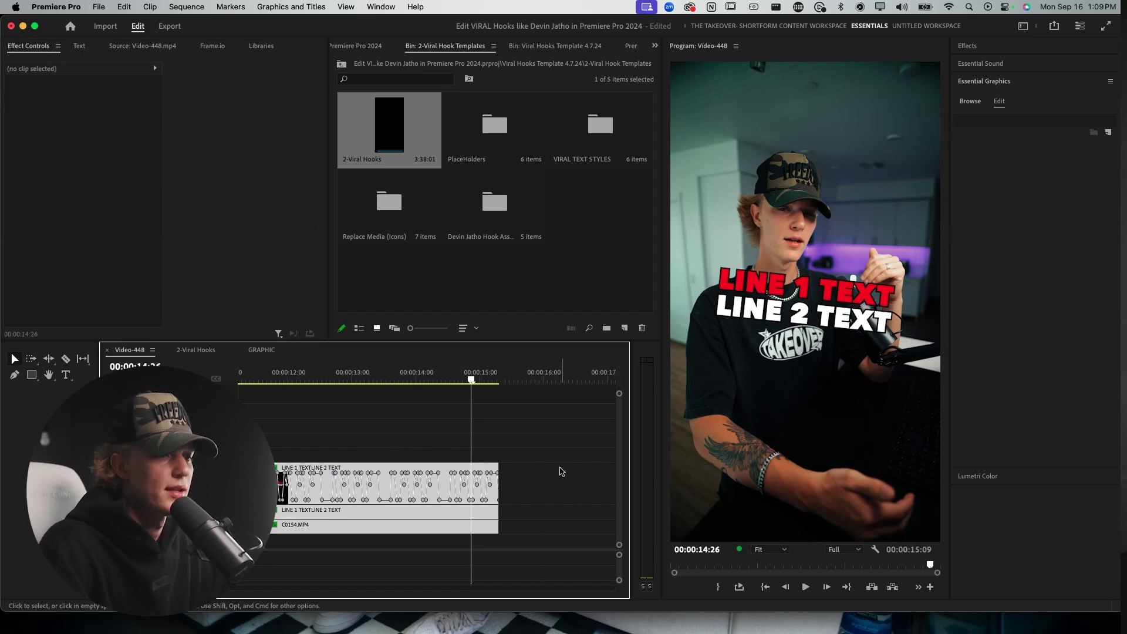
left_click_drag(511, 491, 485, 514)
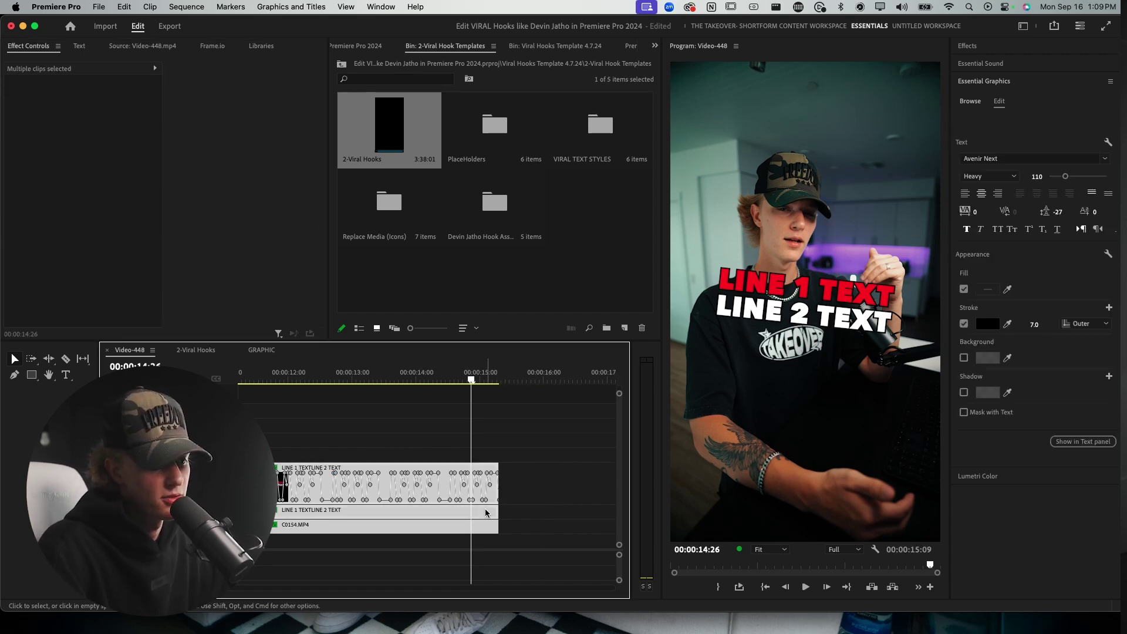
right_click(487, 511)
left_click(512, 344)
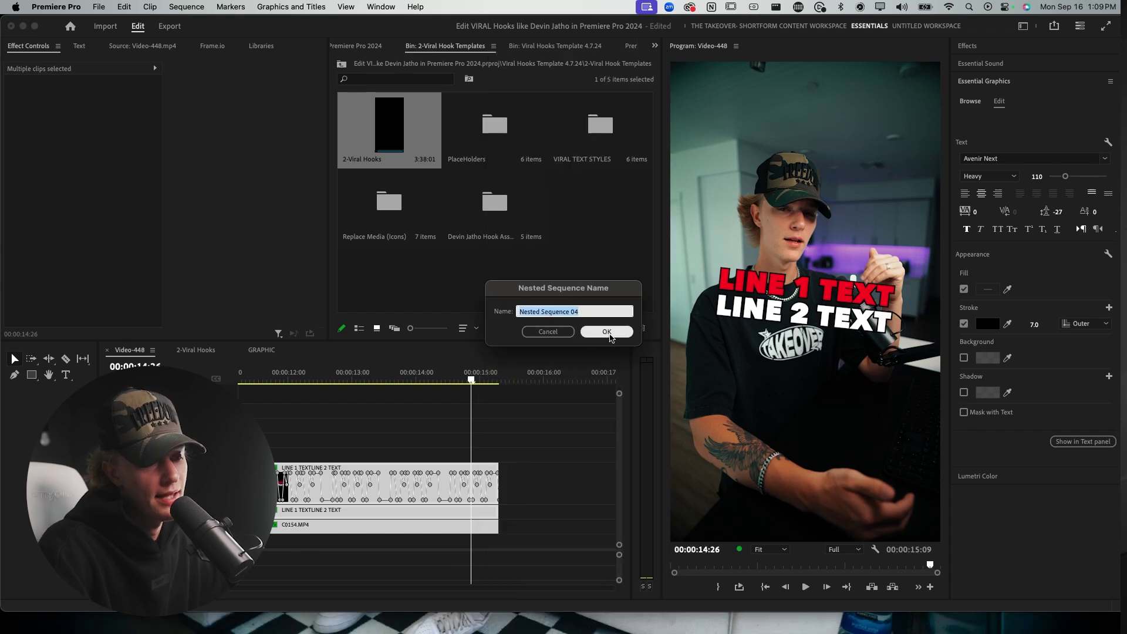
left_click(607, 333)
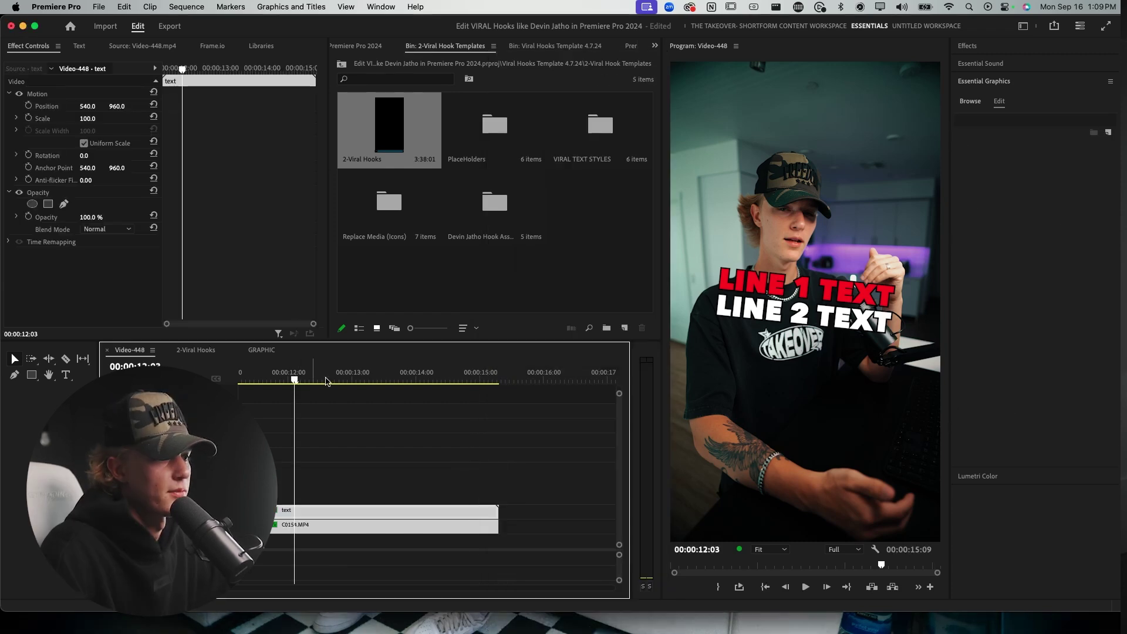
Search the effects for "shak", and replace the search with "takeover".
left_click(989, 46)
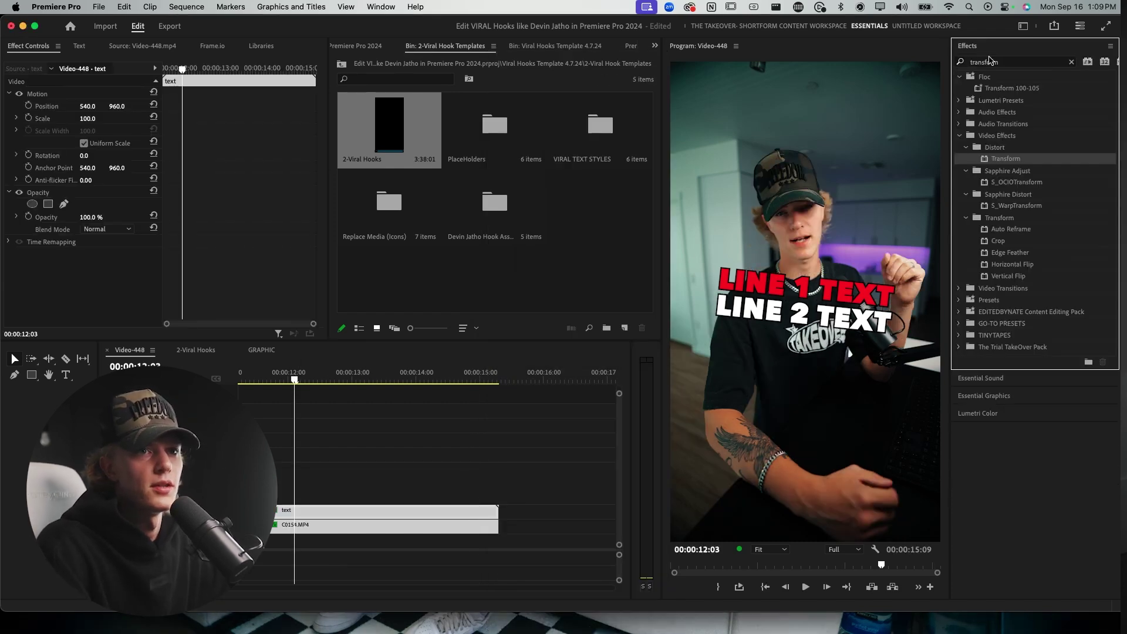
double_click(1019, 62)
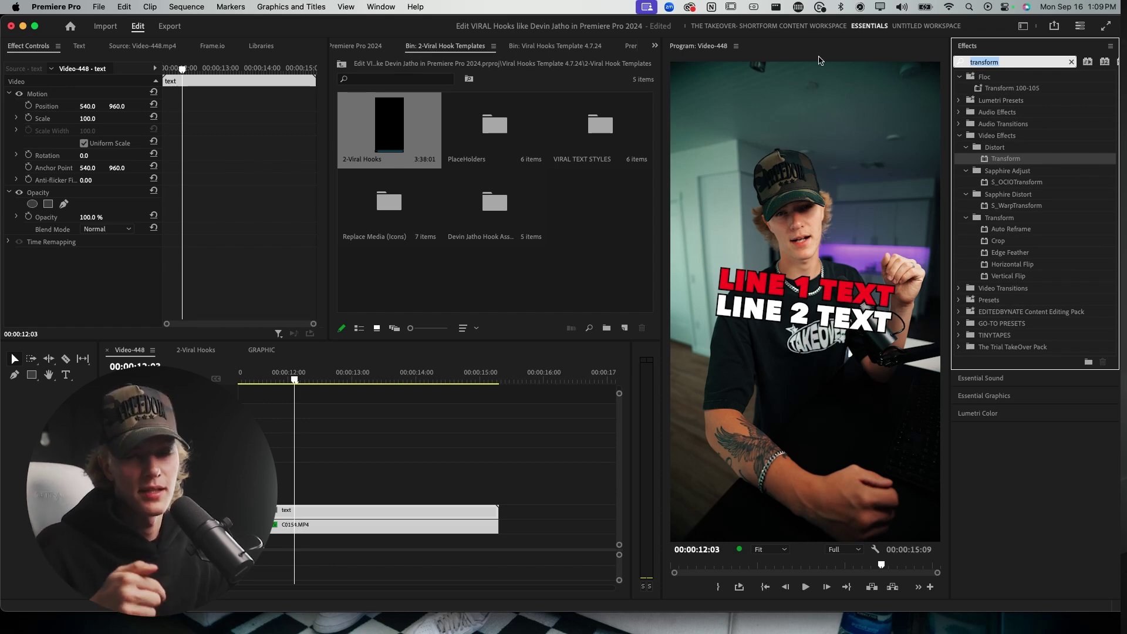
type("shak")
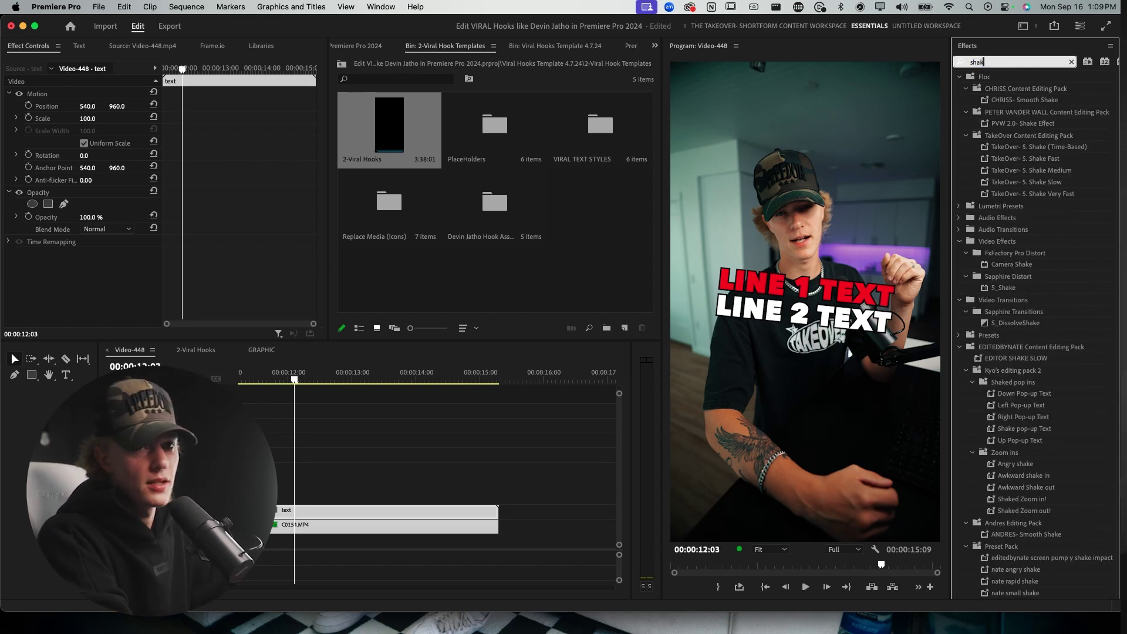
key("BackSpace")
key("BackSpace")
key("BackSpace")
key("BackSpace")
type("takeover")
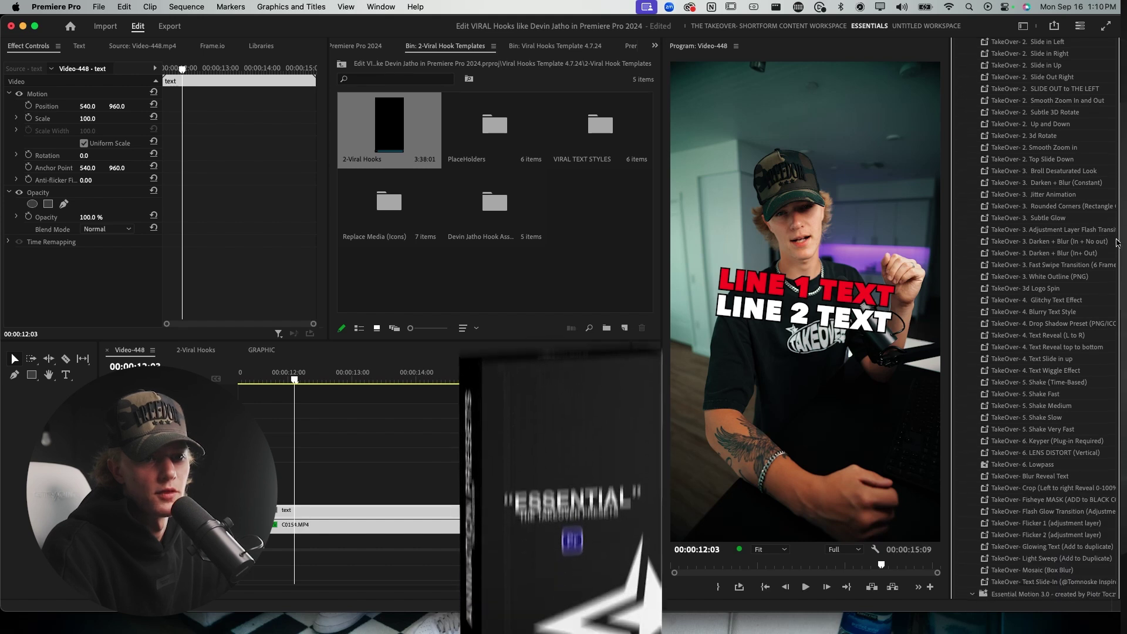
Apply the TakeOver- 5. Shake Medium preset to the nested text clip.
scroll(1066, 215, "down", 5)
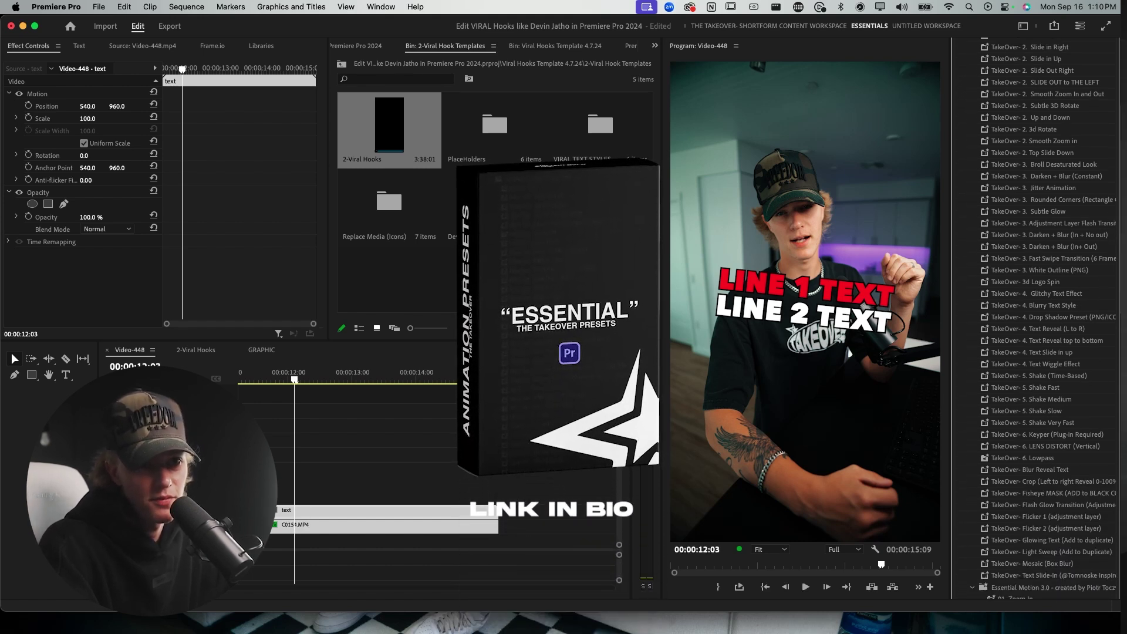
scroll(1065, 215, "down", 1)
scroll(1067, 409, "up", 2)
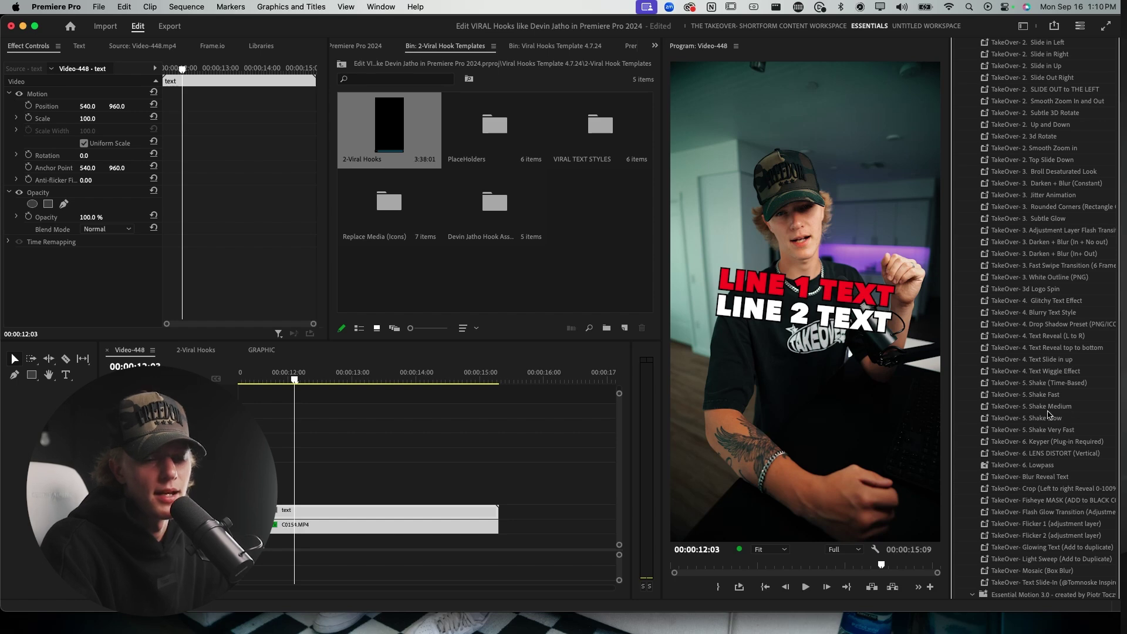
left_click_drag(1049, 409, 359, 514)
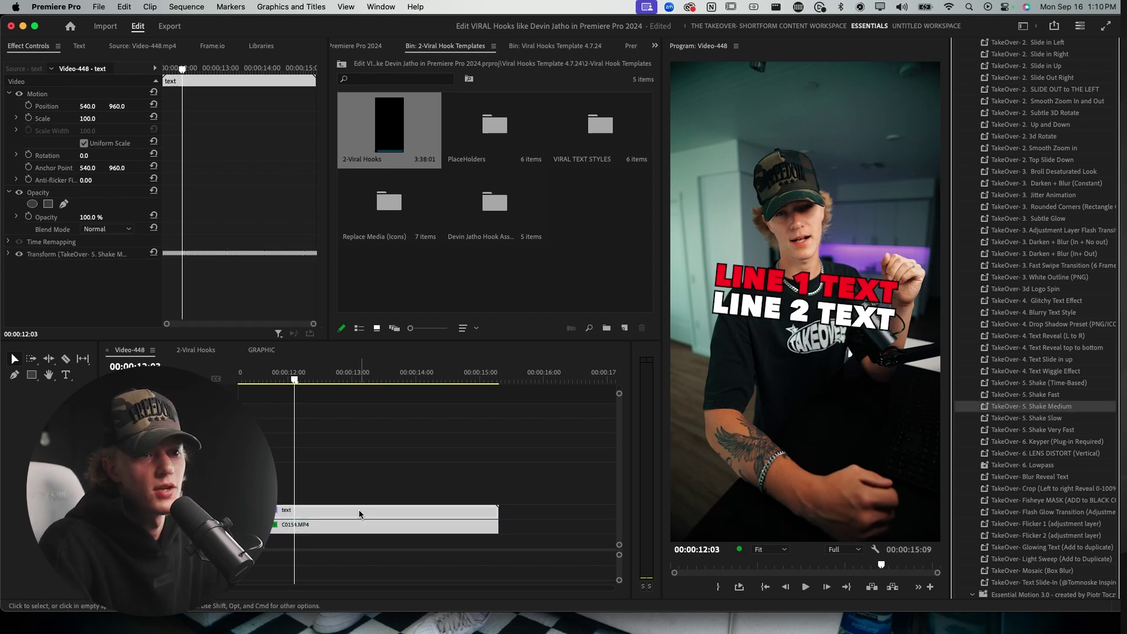
Play back the shaking title and compare it with the finished example at the start of the sequence.
left_click(258, 377)
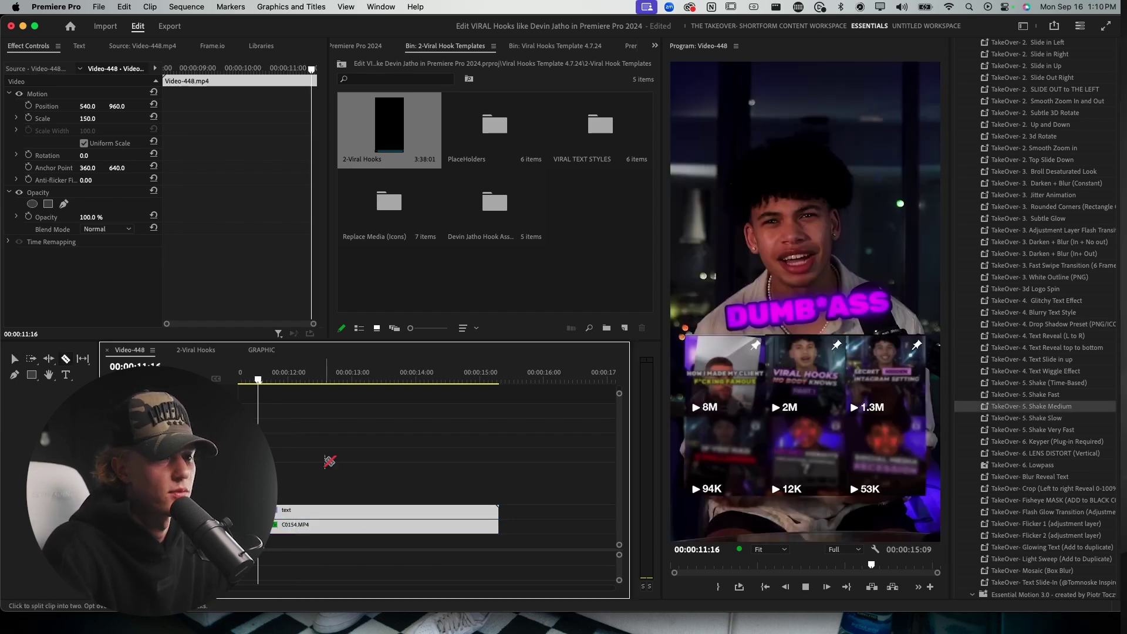
key("space")
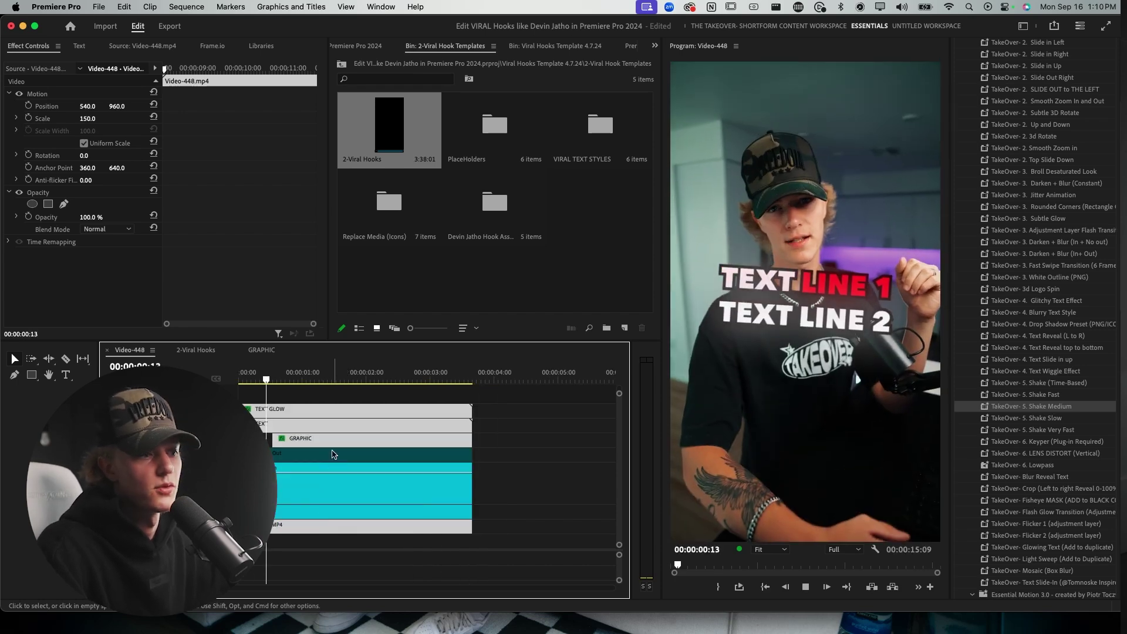
key("equal")
key("space")
key("minus")
key("minus")
key("Down")
key("Down")
key("Down")
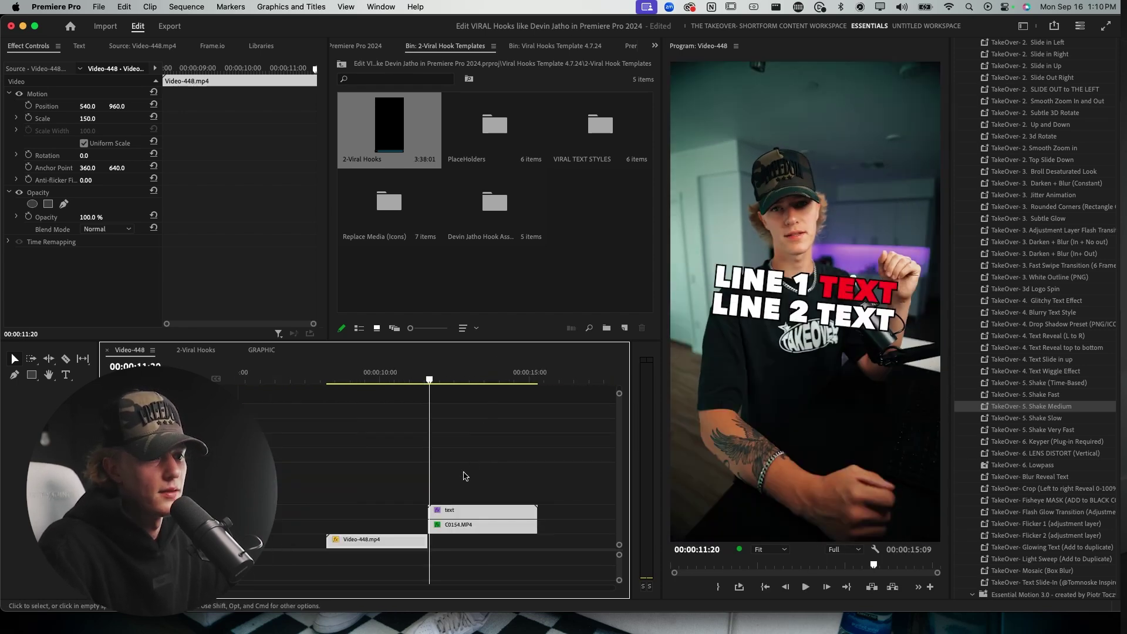
Check the reference title at 00:00:09:00 and duplicate the nested text clip onto the track above.
left_click(468, 515)
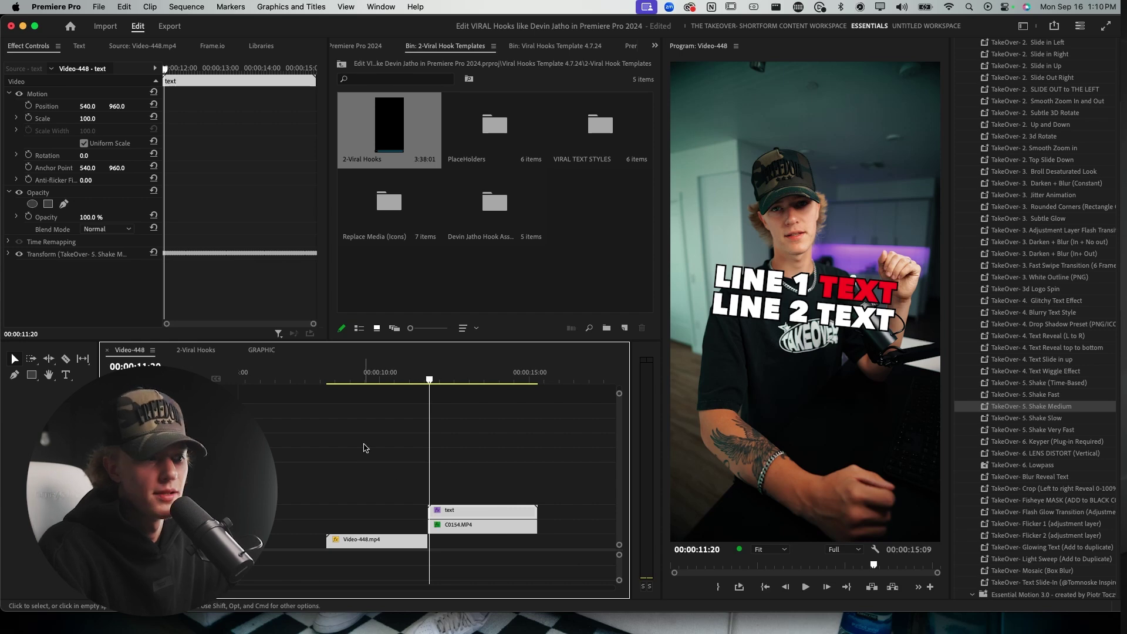
left_click(350, 401)
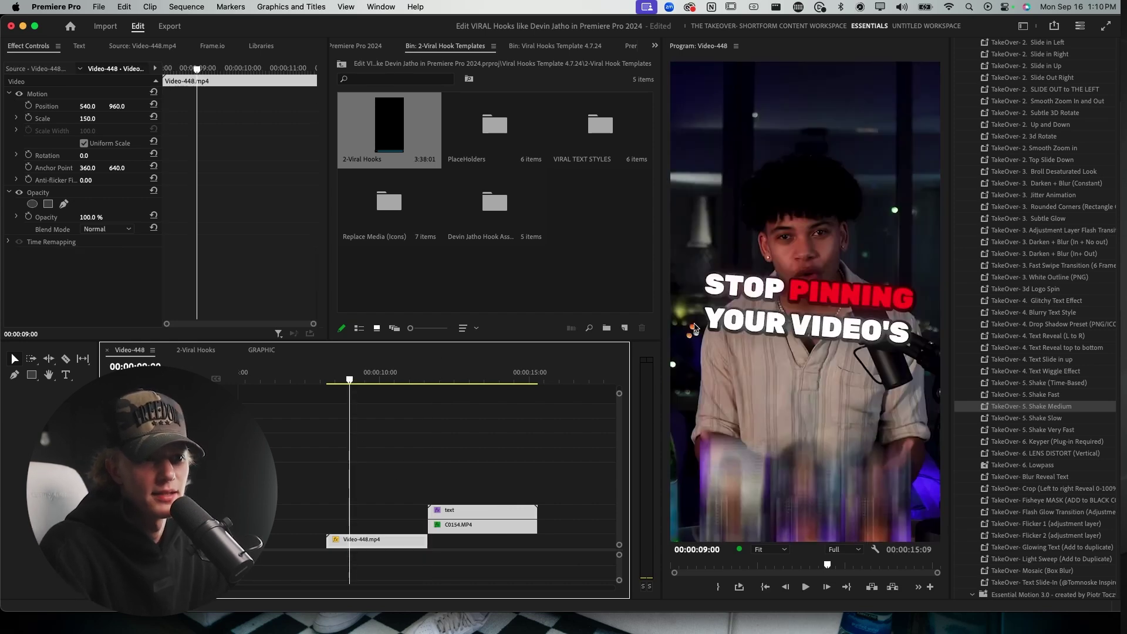
left_click(433, 382)
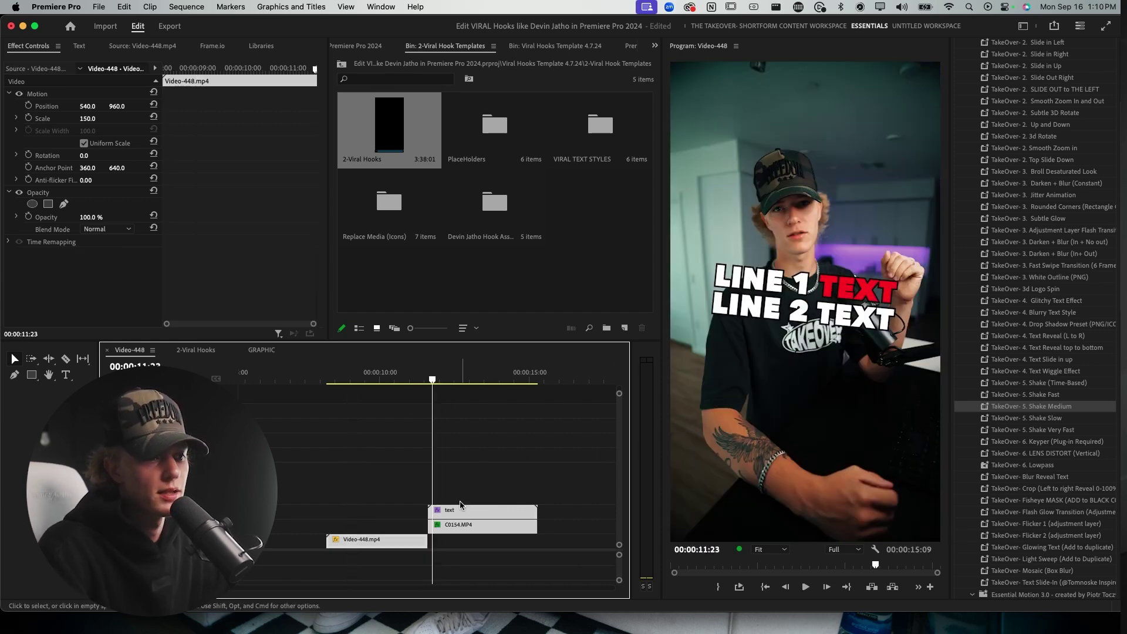
left_click(452, 516)
left_click_drag(458, 516, 458, 483)
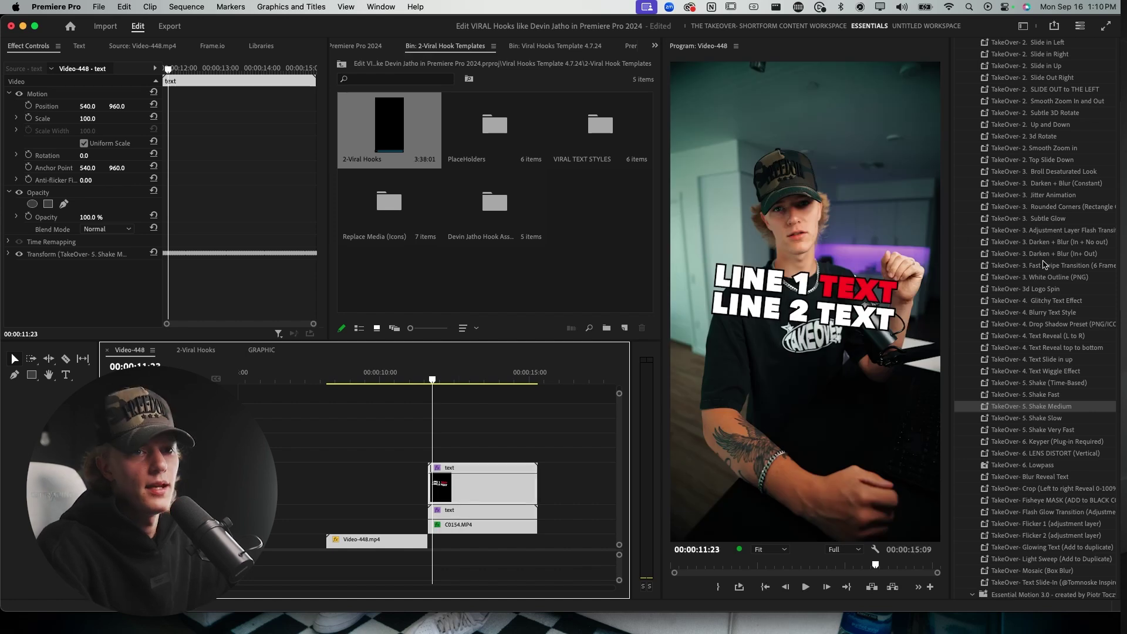
Apply the TakeOver- Glowing Text preset to the upper text copy, set its opacity to 36%, and preview the glow.
scroll(1035, 317, "down", 5)
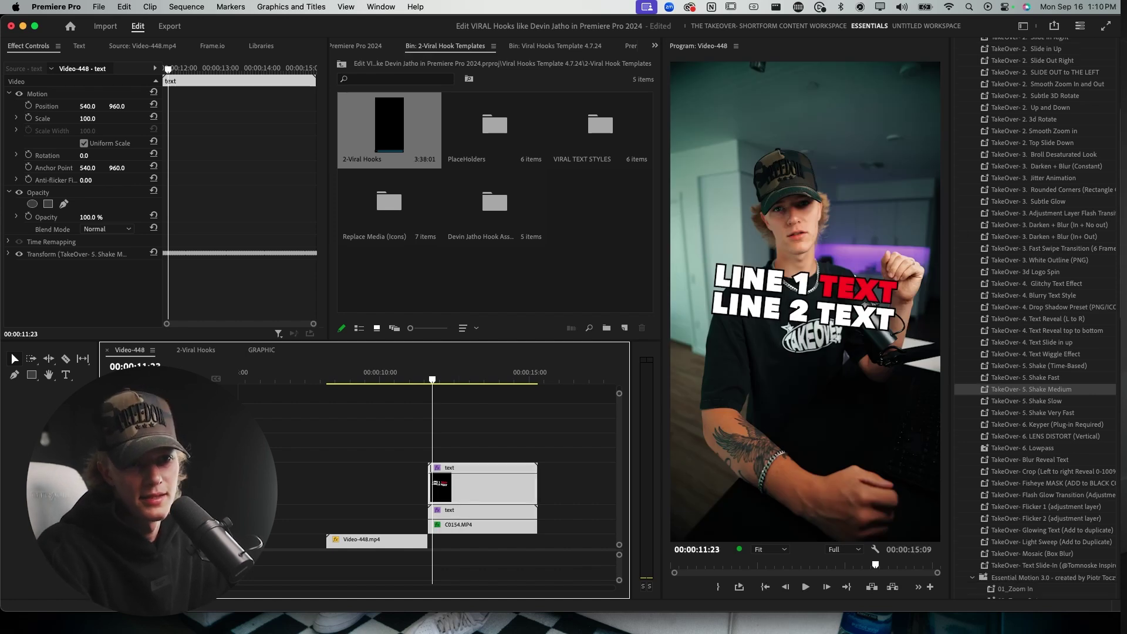
left_click_drag(1051, 470, 495, 471)
left_click(90, 217)
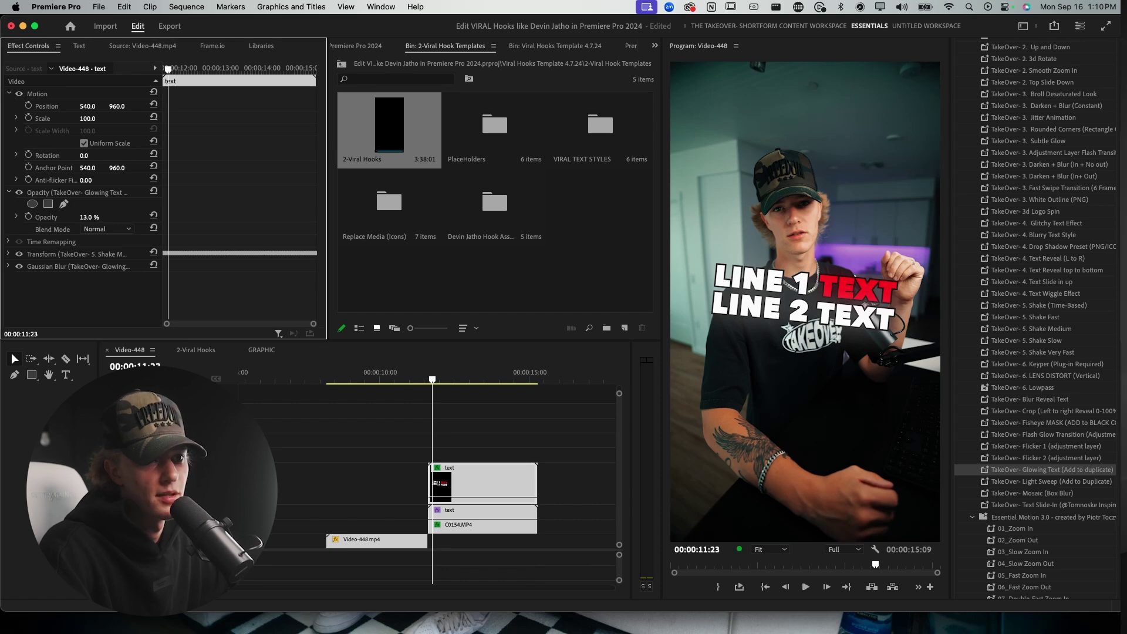
left_click_drag(90, 217, 106, 217)
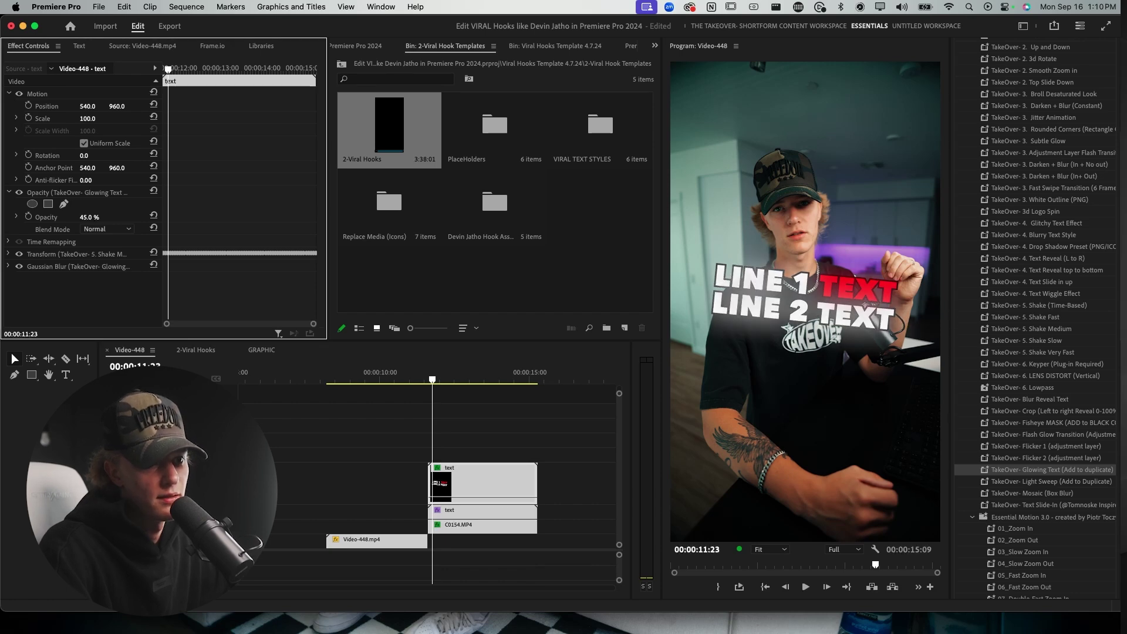
left_click_drag(101, 217, 98, 217)
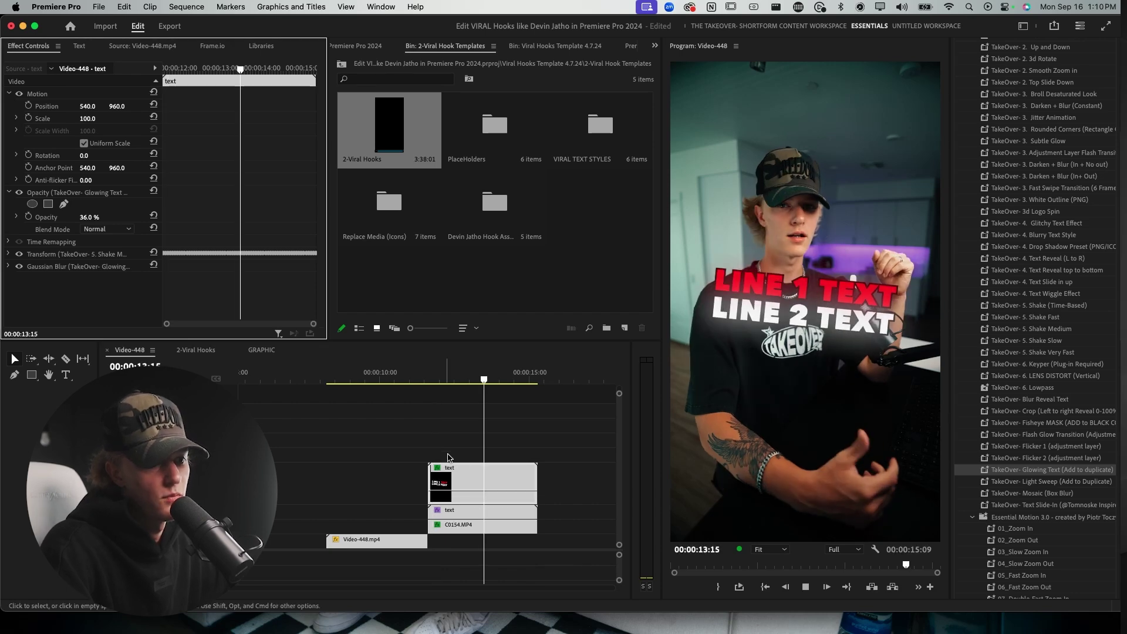
key("space")
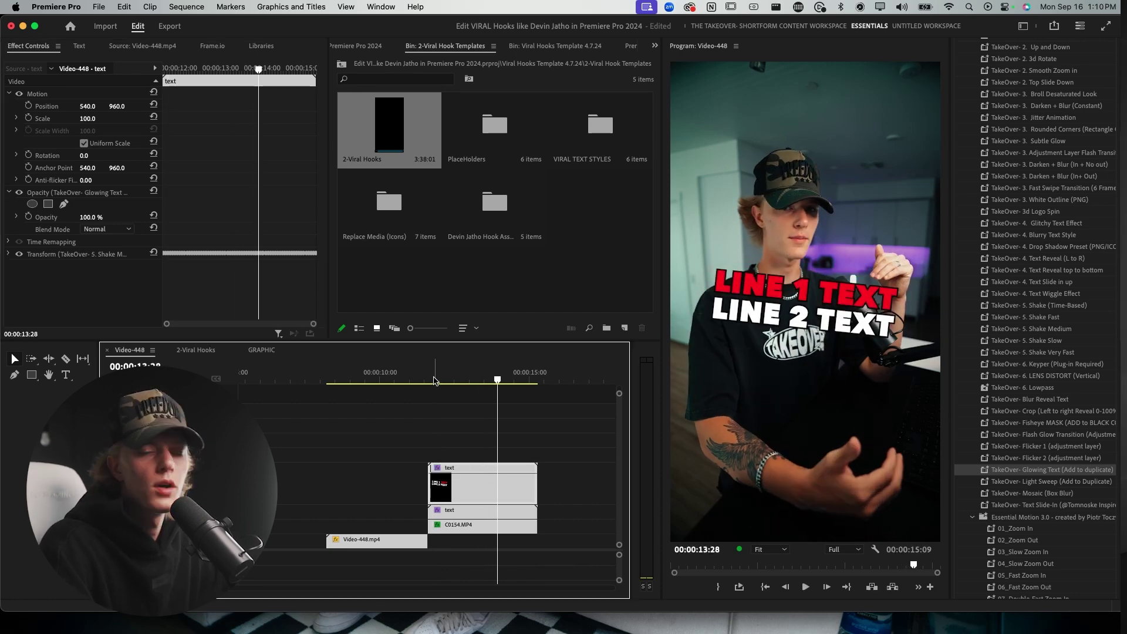
Find Gaussian Blur by searching "gau" and apply it to the upper text copy.
left_click_drag(436, 379, 431, 379)
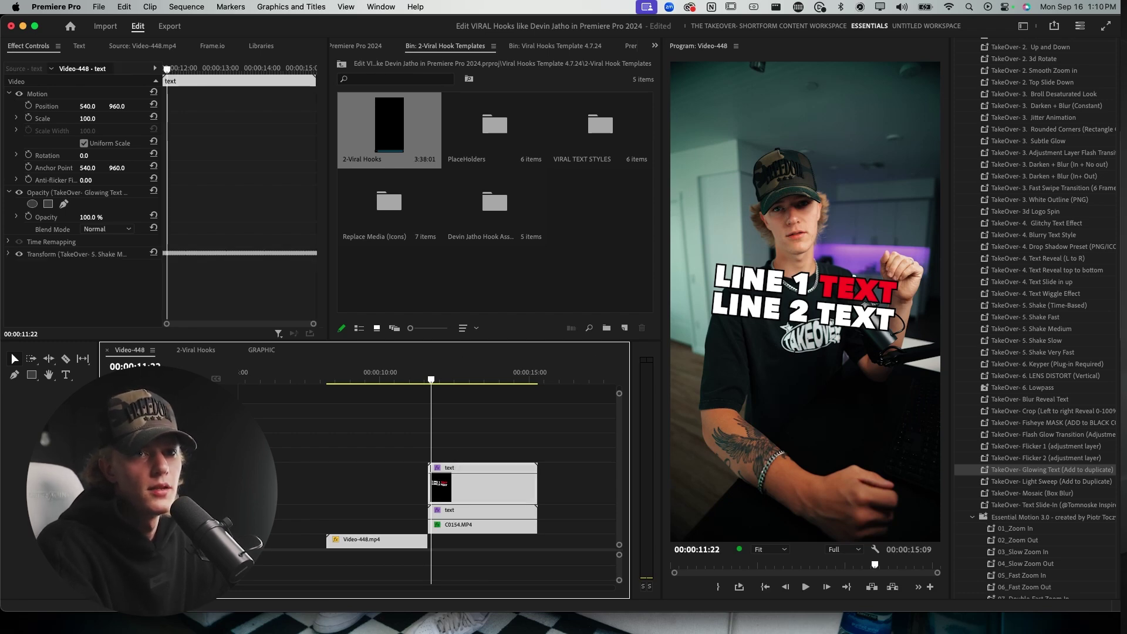
scroll(1035, 352, "up", 10)
left_click_drag(1011, 147, 451, 488)
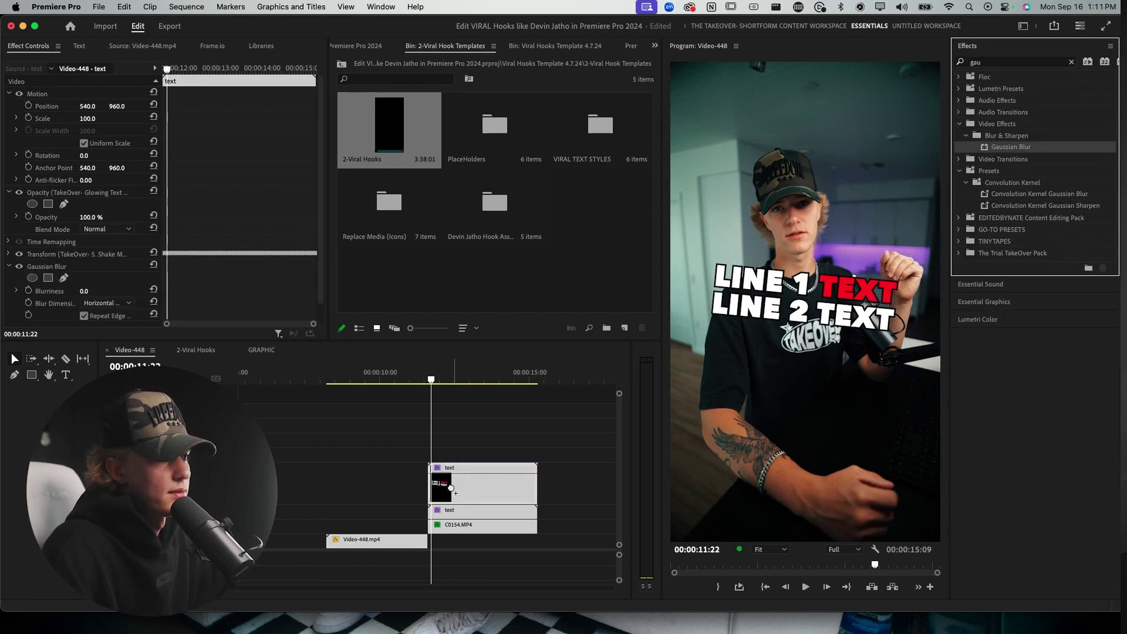
Set the upper text copy's Gaussian Blur blurriness to 195 and its opacity to 13%.
scroll(267, 272, "down", 1)
left_click(85, 271)
type("70")
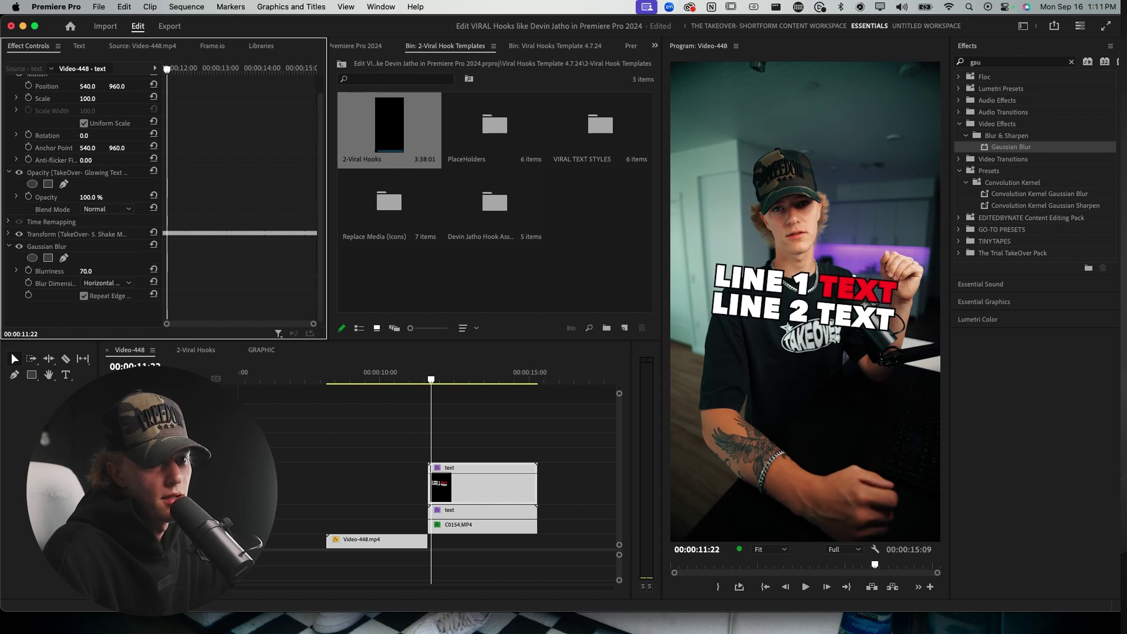
key("Return")
left_click_drag(87, 271, 159, 271)
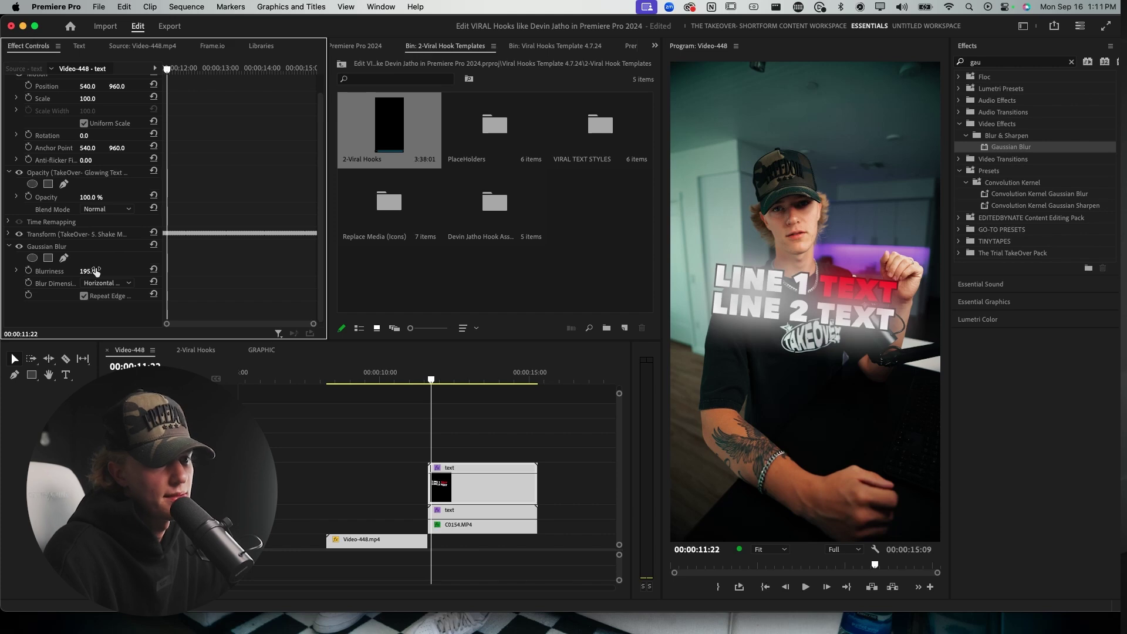
left_click_drag(89, 197, 63, 197)
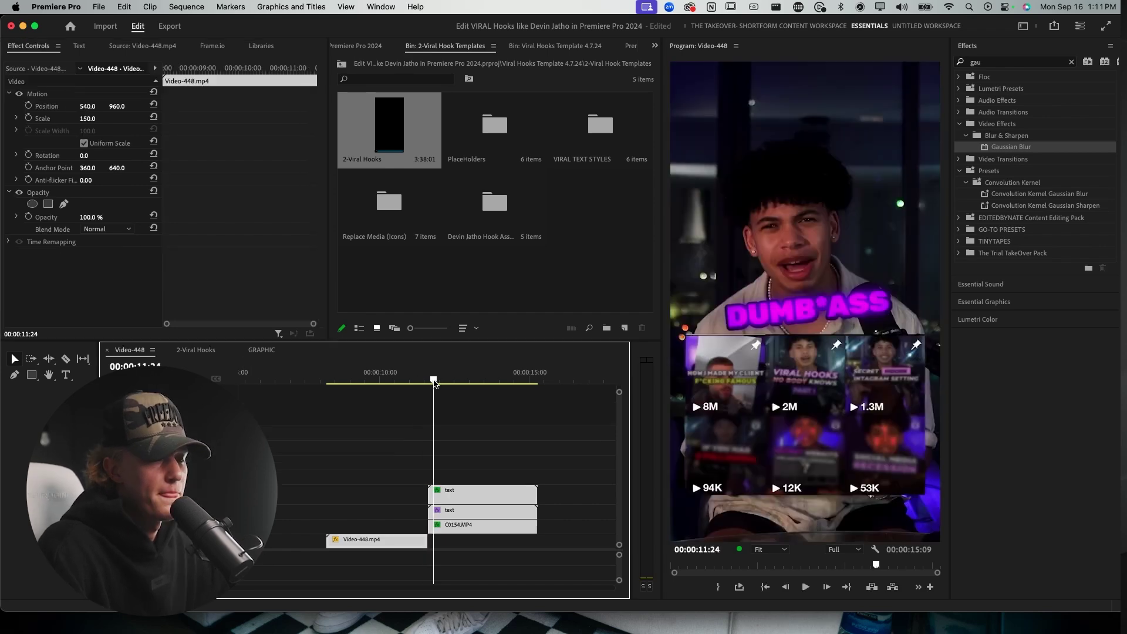
Play back the glowing title and compare it with the end of the Video-448.mp4 reference clip.
left_click_drag(433, 380, 430, 381)
key("c")
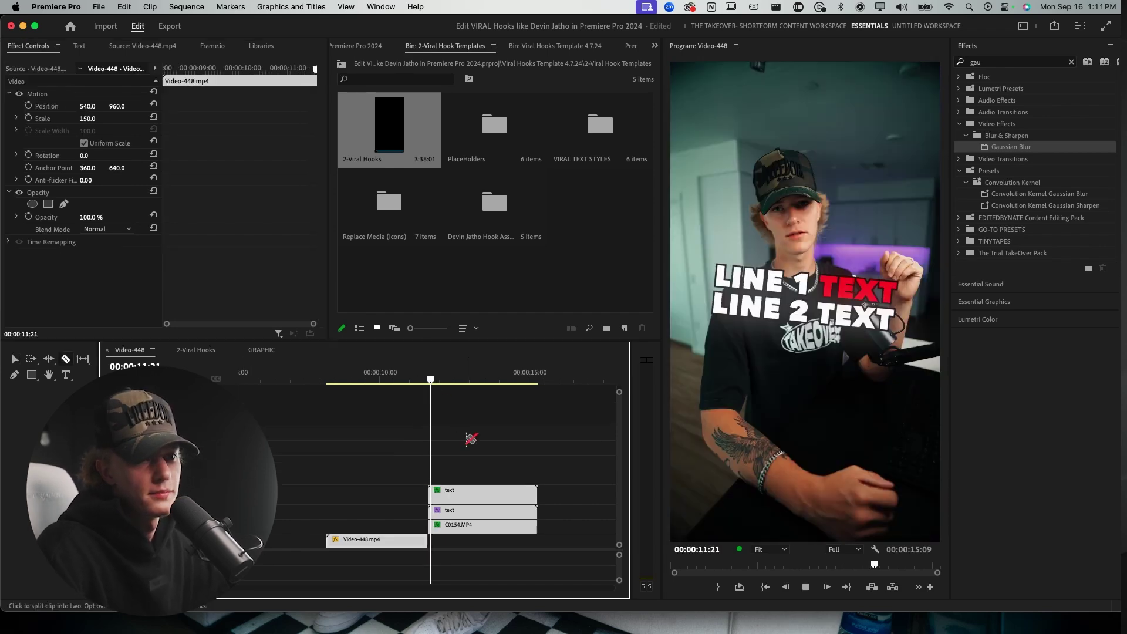
key("v")
key("space")
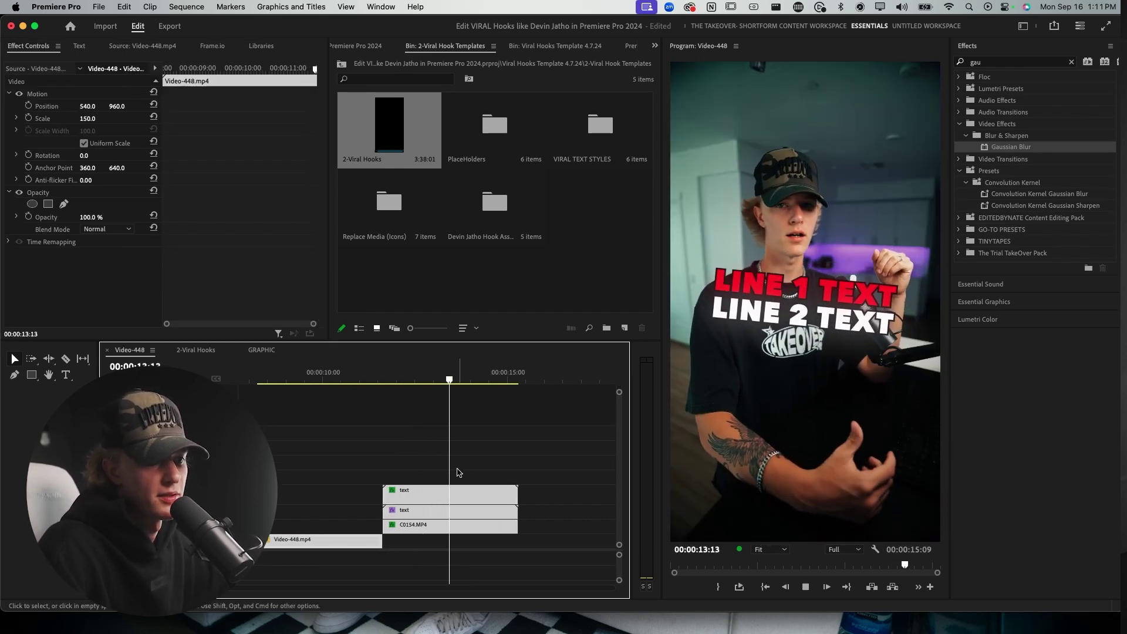
key("space")
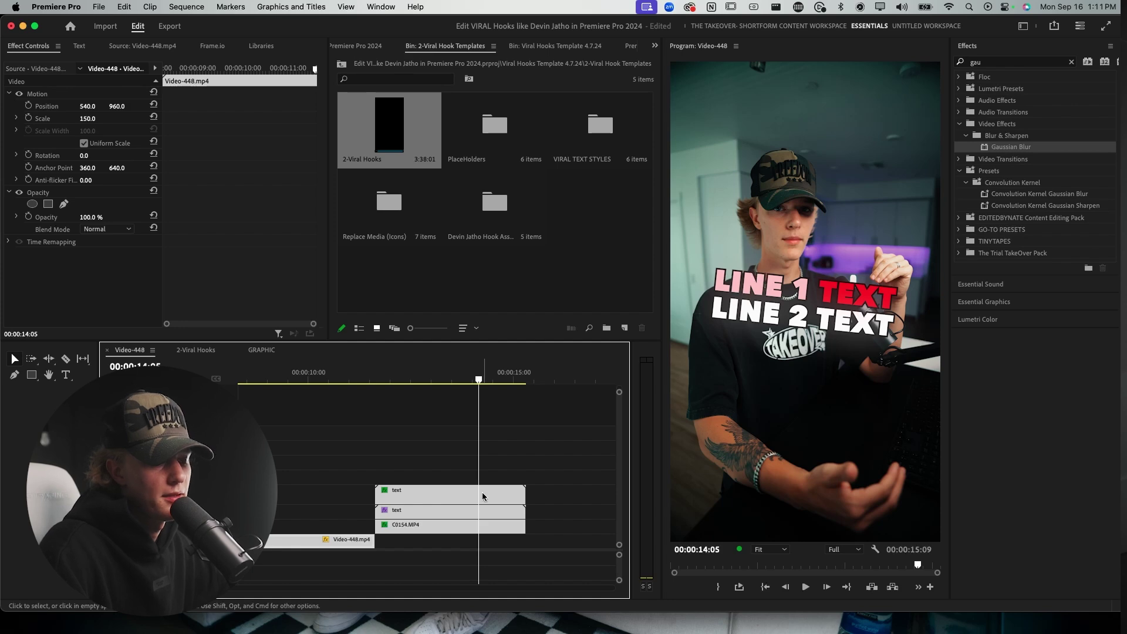
key("c")
left_click_drag(333, 383, 361, 378)
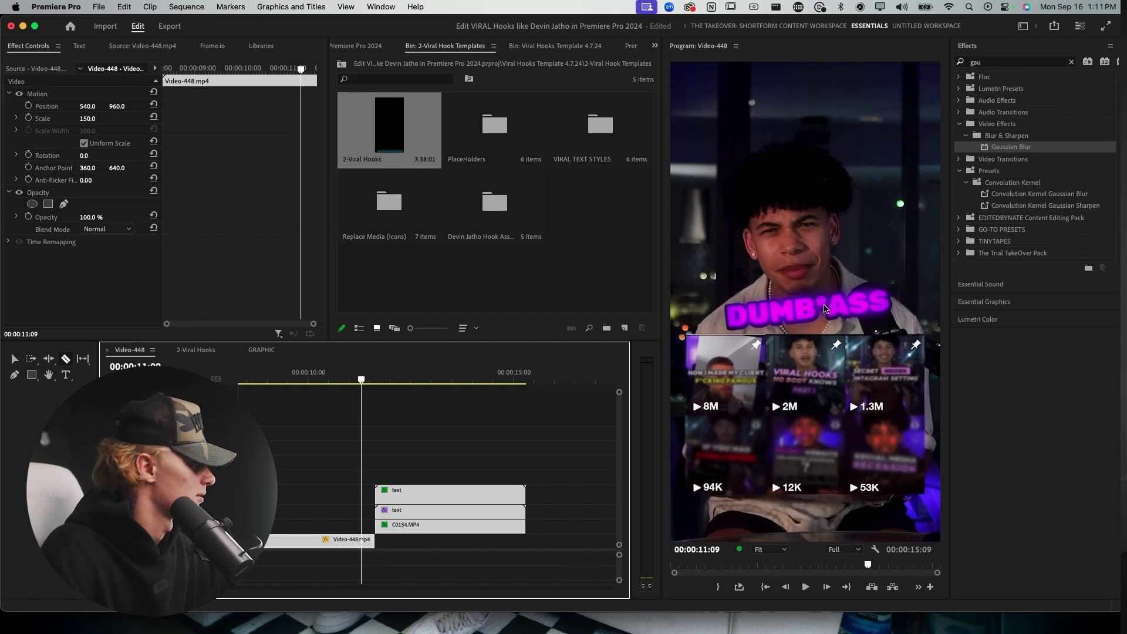
key("v")
left_click(484, 495)
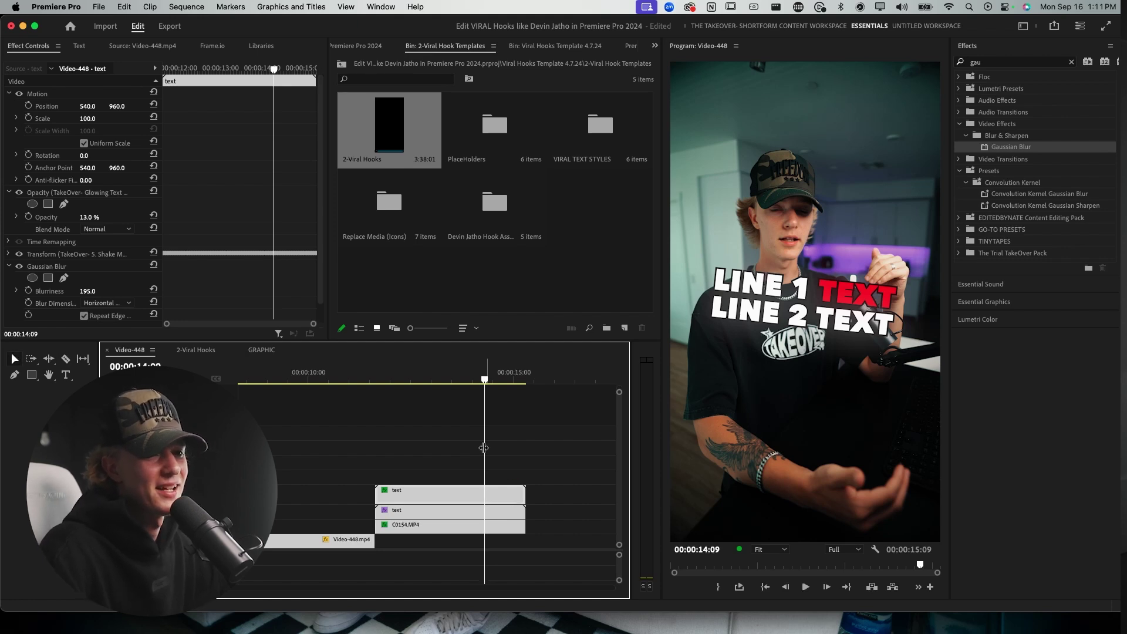
key("c")
left_click(486, 496)
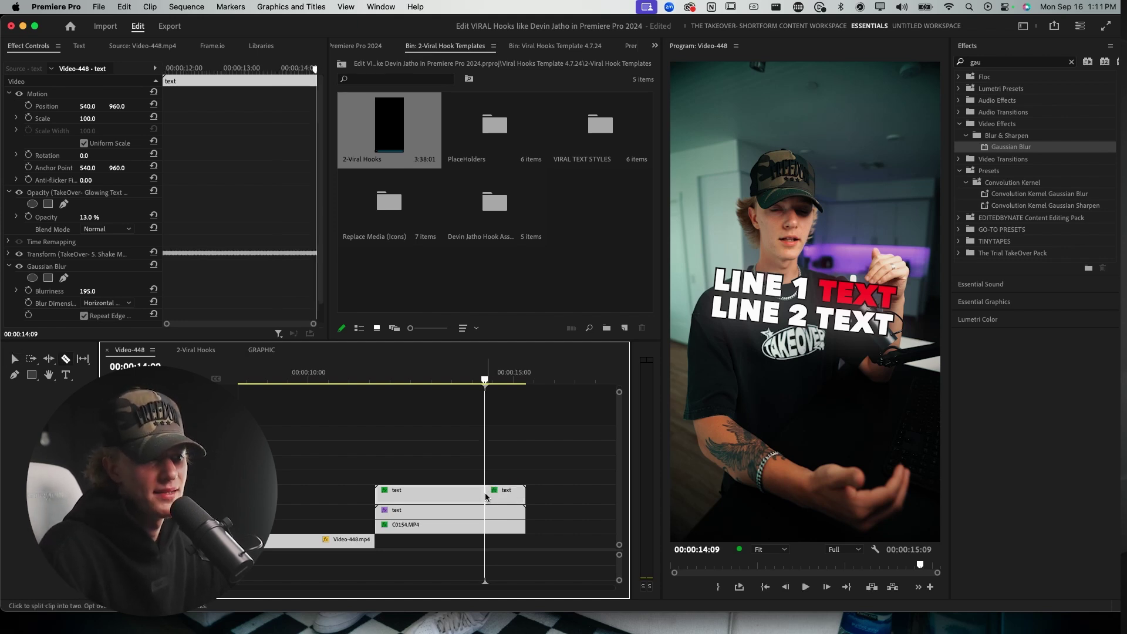
key("v")
left_click(509, 497)
key("Delete")
left_click(512, 512)
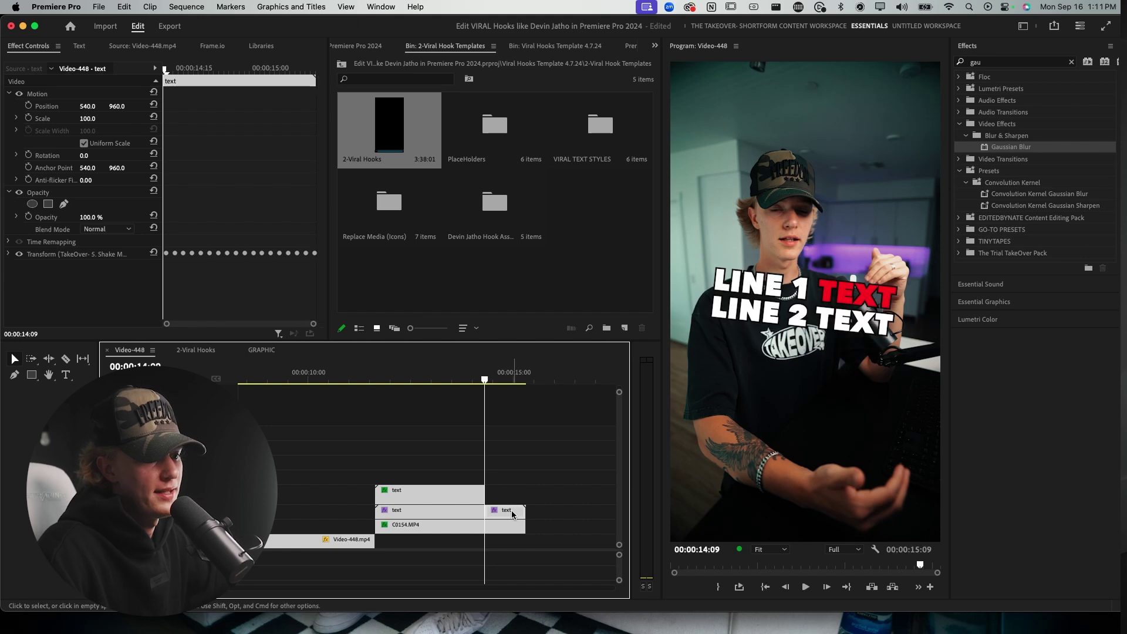
left_click_drag(86, 158, 73, 158)
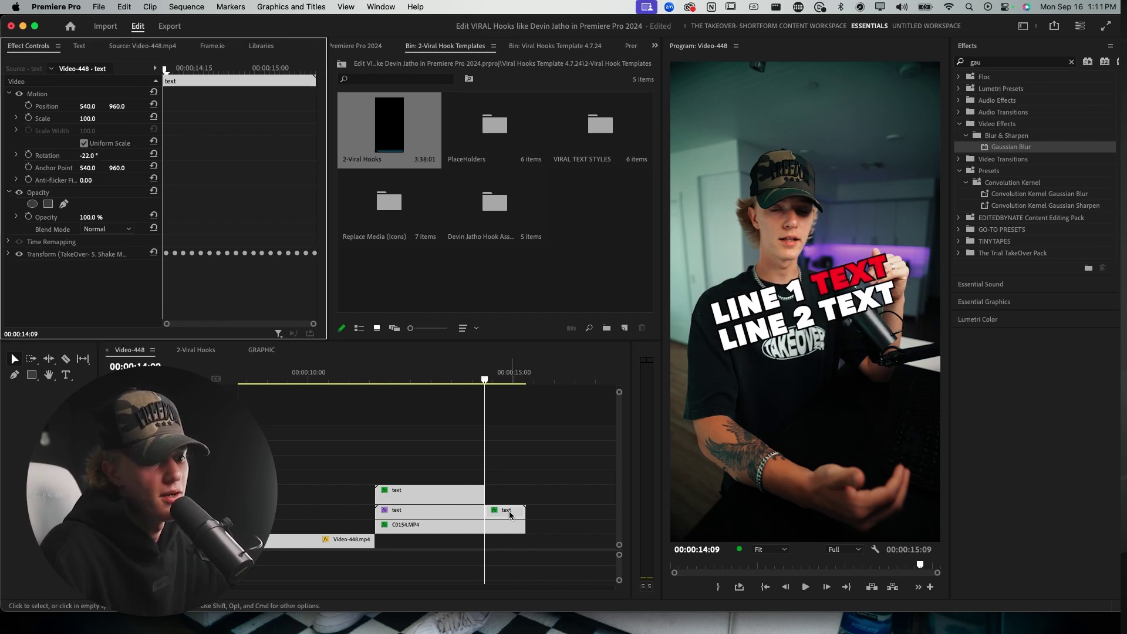
double_click(510, 514)
left_click(130, 350)
left_click(384, 379)
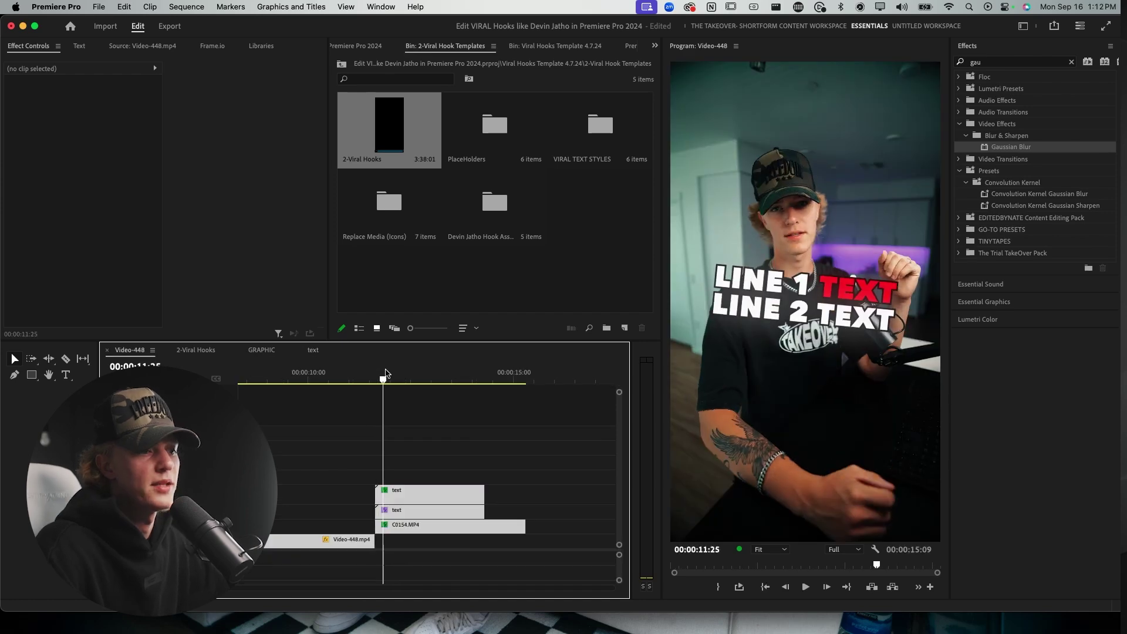
key("space")
key("c")
key("v")
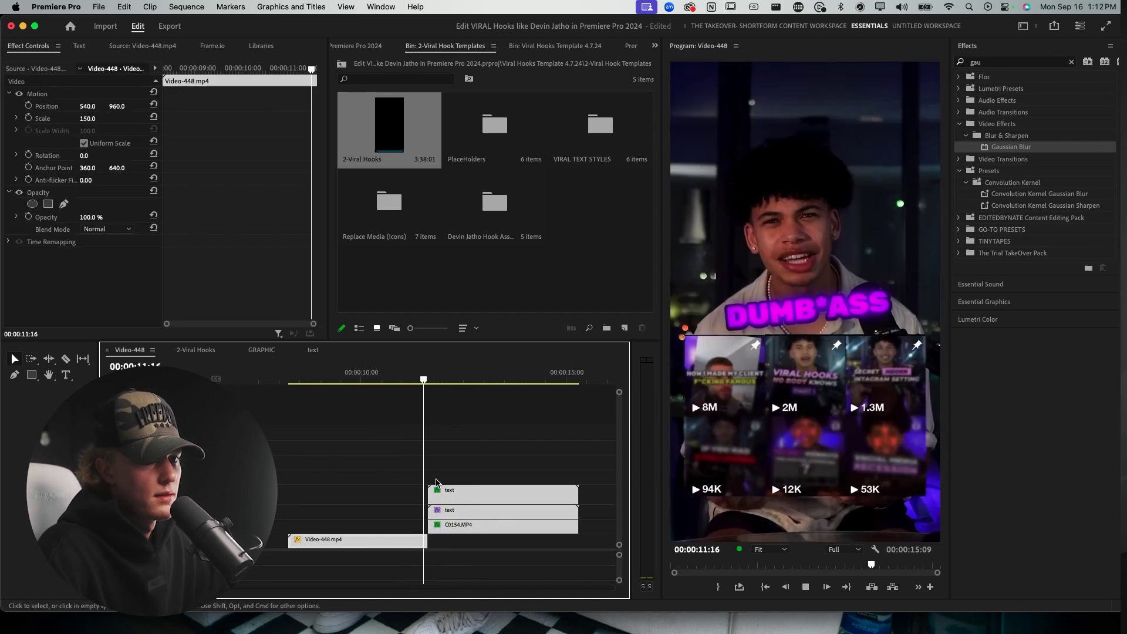
In the nested text sequence, split both title clips at 00:00:02:14 and delete the remainder of the upper one.
scroll(432, 477, "right", 1)
key("space")
left_click_drag(340, 376, 376, 376)
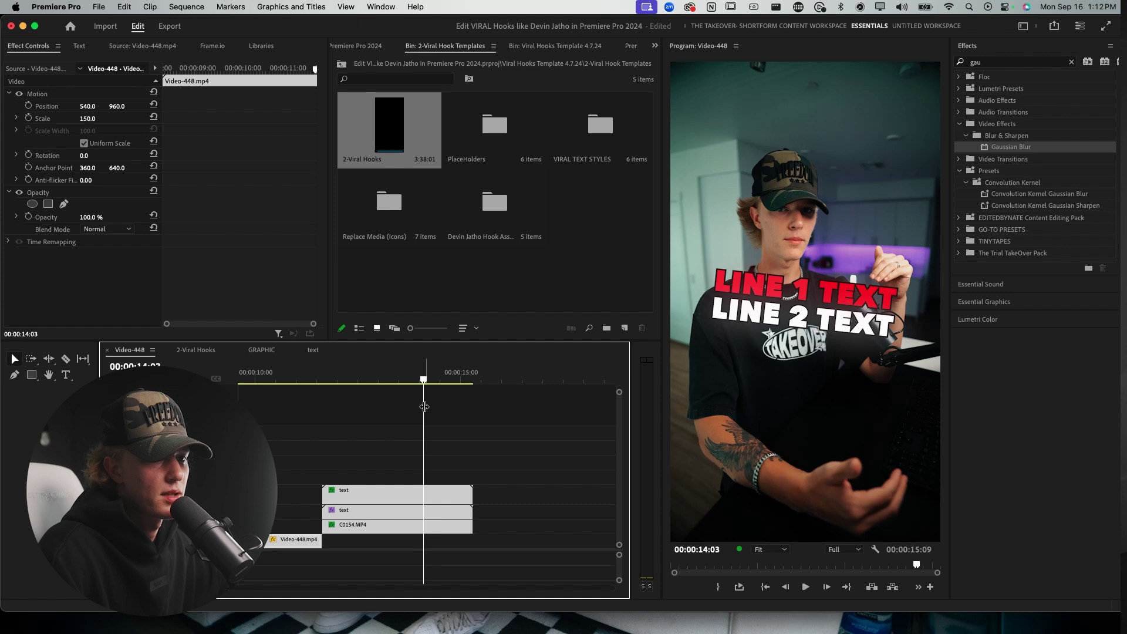
left_click_drag(423, 378, 424, 379)
double_click(434, 512)
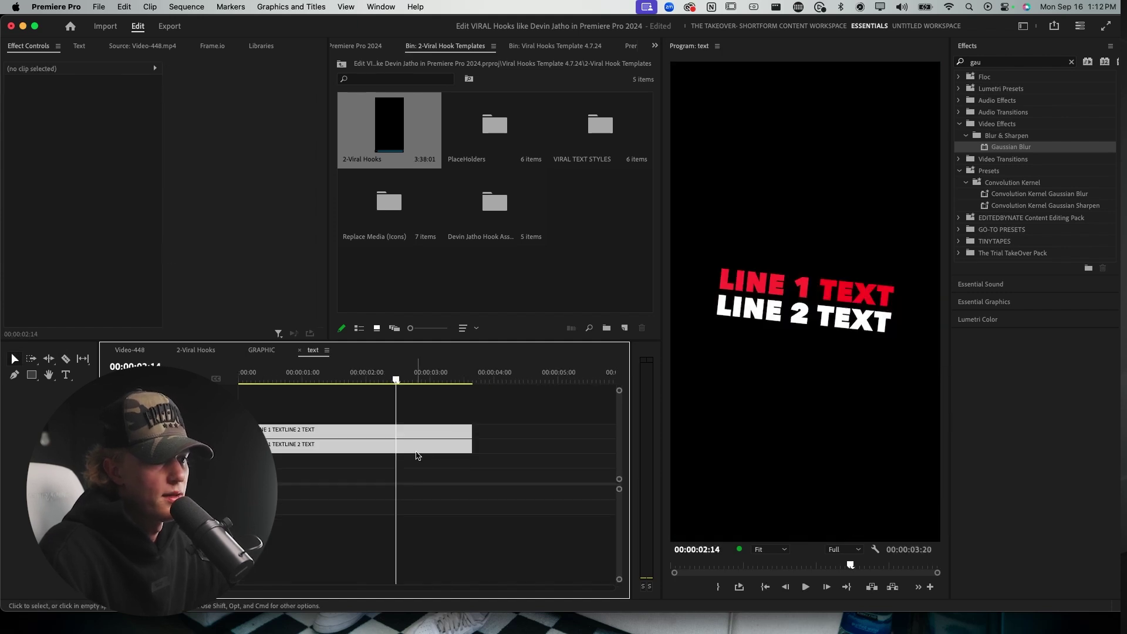
key("c")
left_click(400, 433)
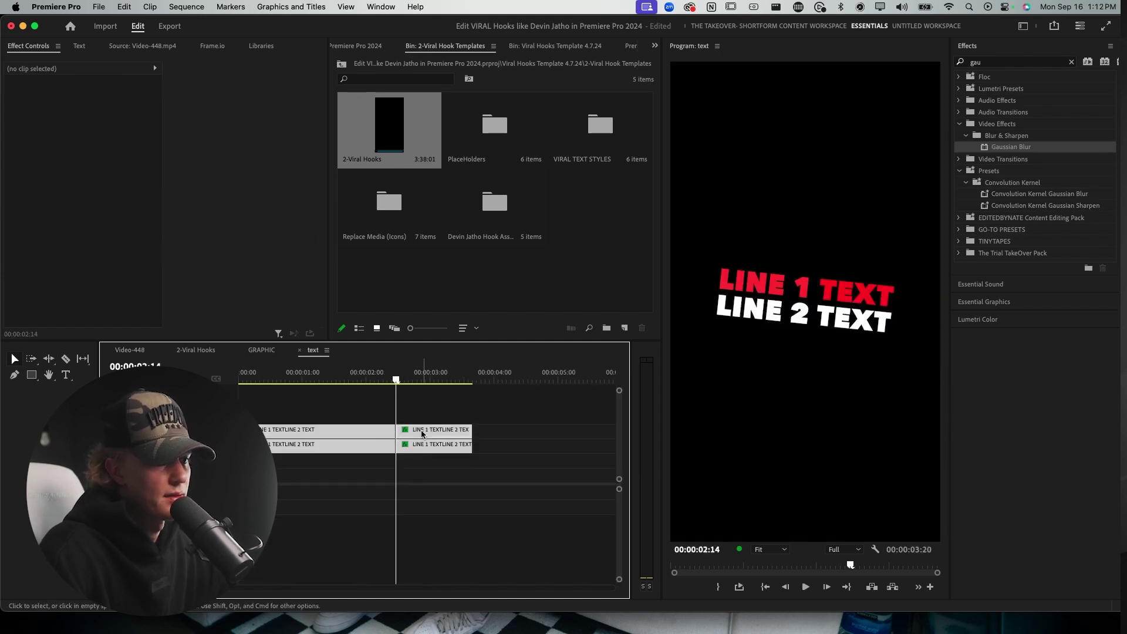
key("v")
left_click(426, 431)
key("Delete")
Replace the wording of the remaining title segment after the cut with "LINE 3 TEXT".
left_click(426, 449)
key("space")
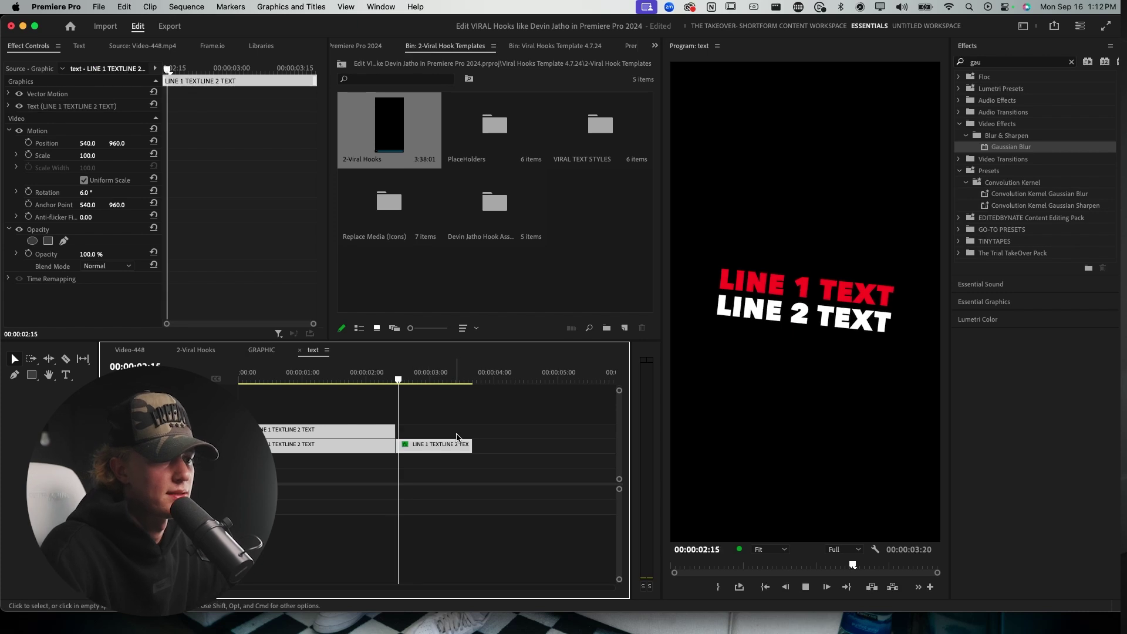
key("space")
triple_click(825, 281)
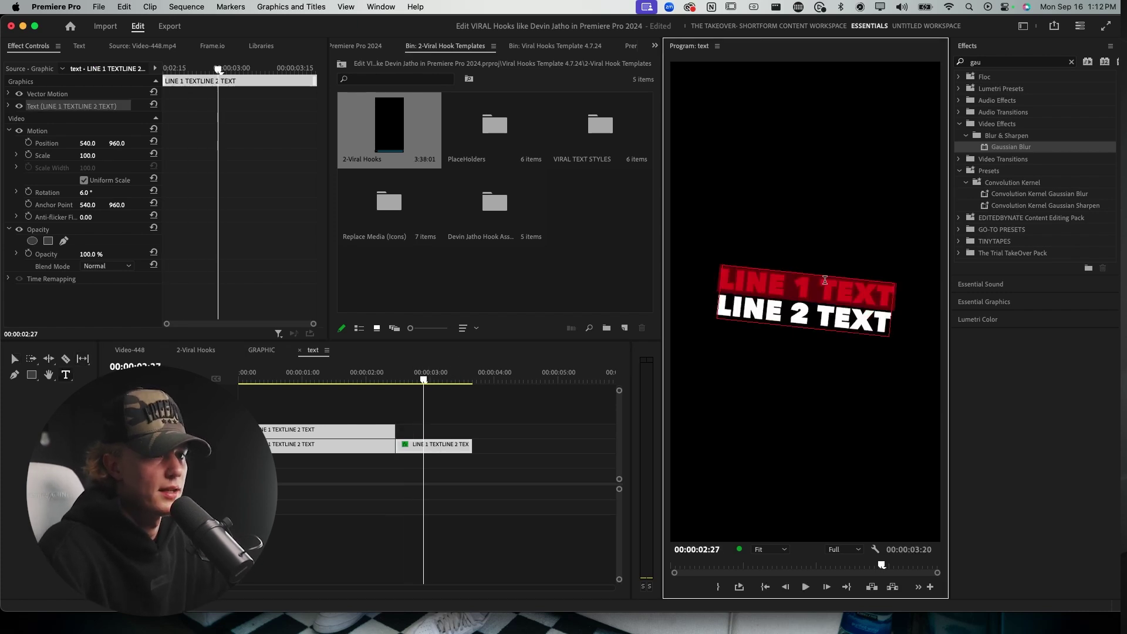
key("ctrl+a")
type("LINE 3 TE")
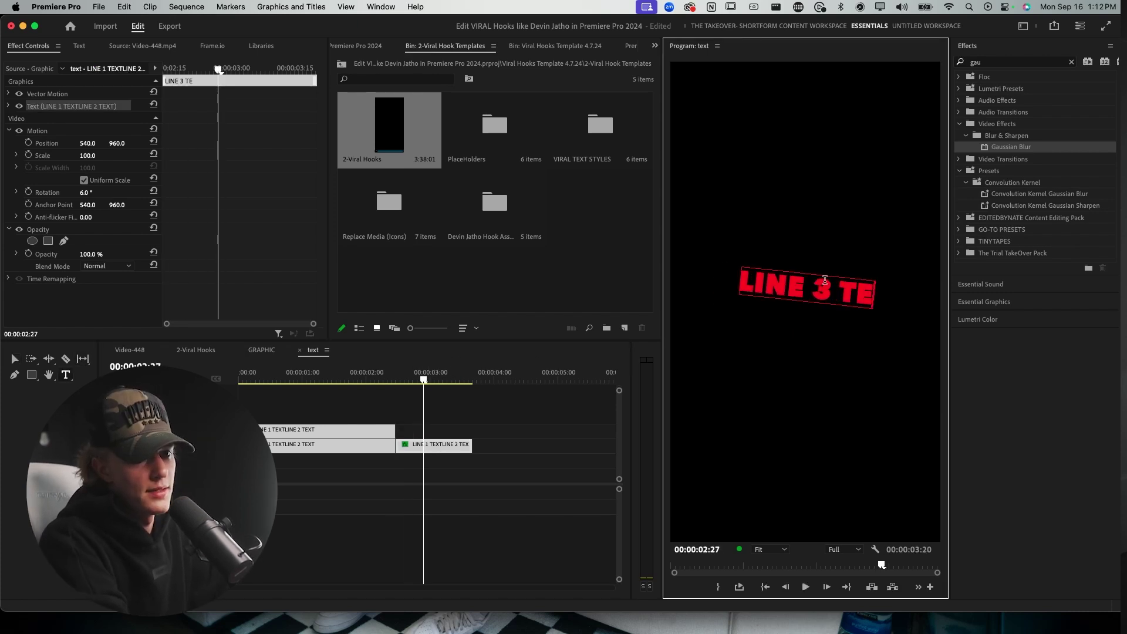
type("XT")
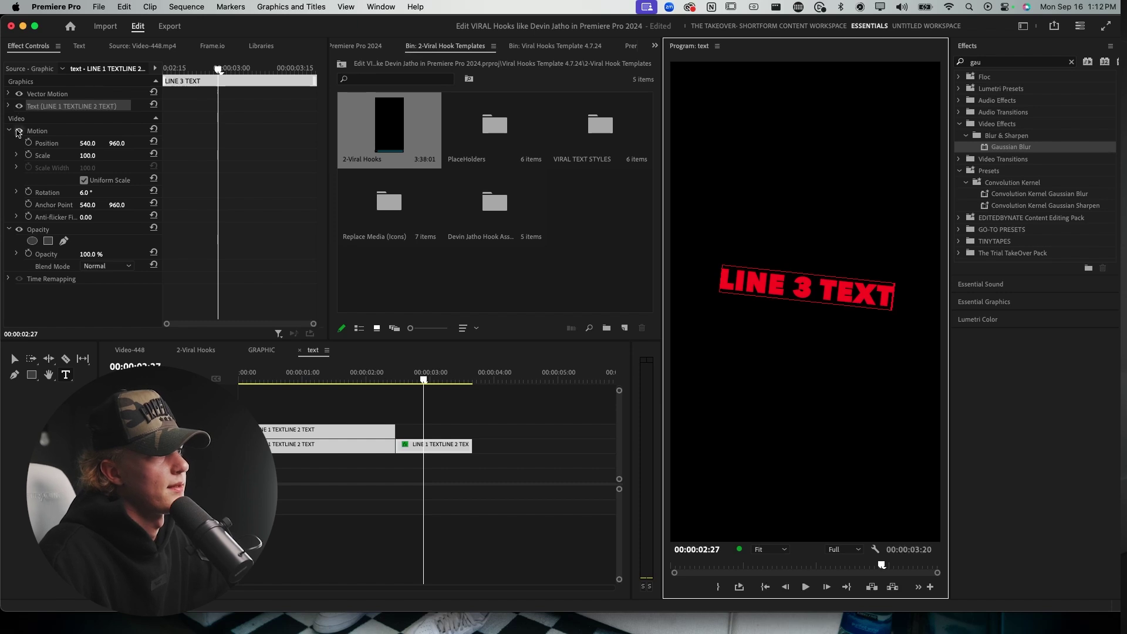
Set the rotation of the LINE 3 TEXT clip to -6°.
left_click(78, 194)
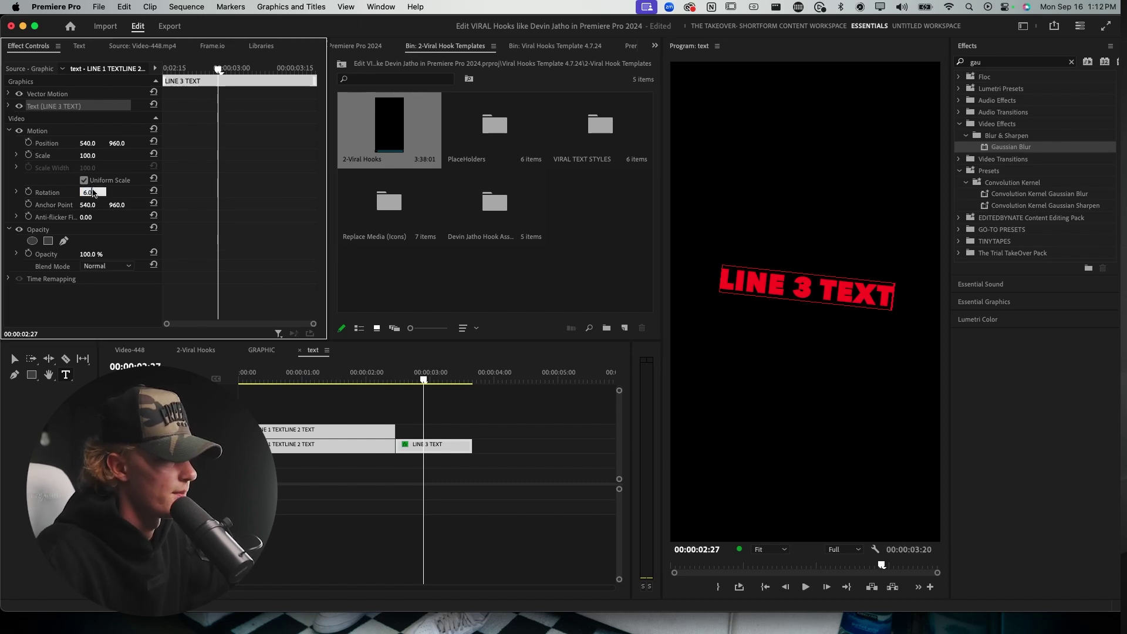
type("-6")
key("Return")
Change the fill color of the LINE 3 TEXT layer to bright magenta.
left_click(997, 46)
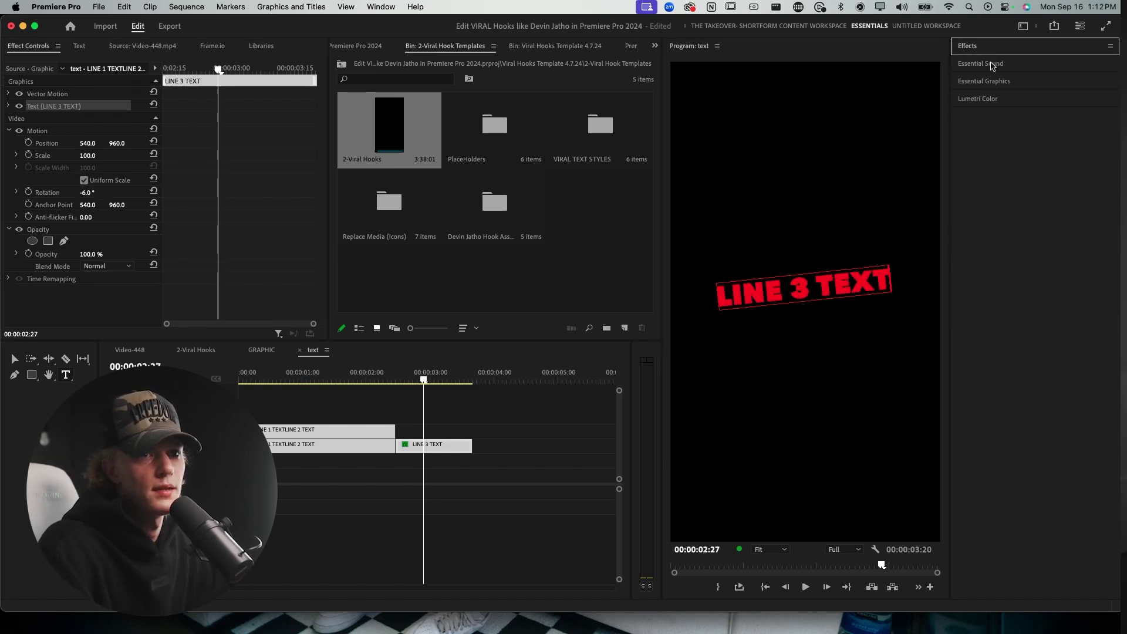
left_click(996, 81)
left_click(998, 509)
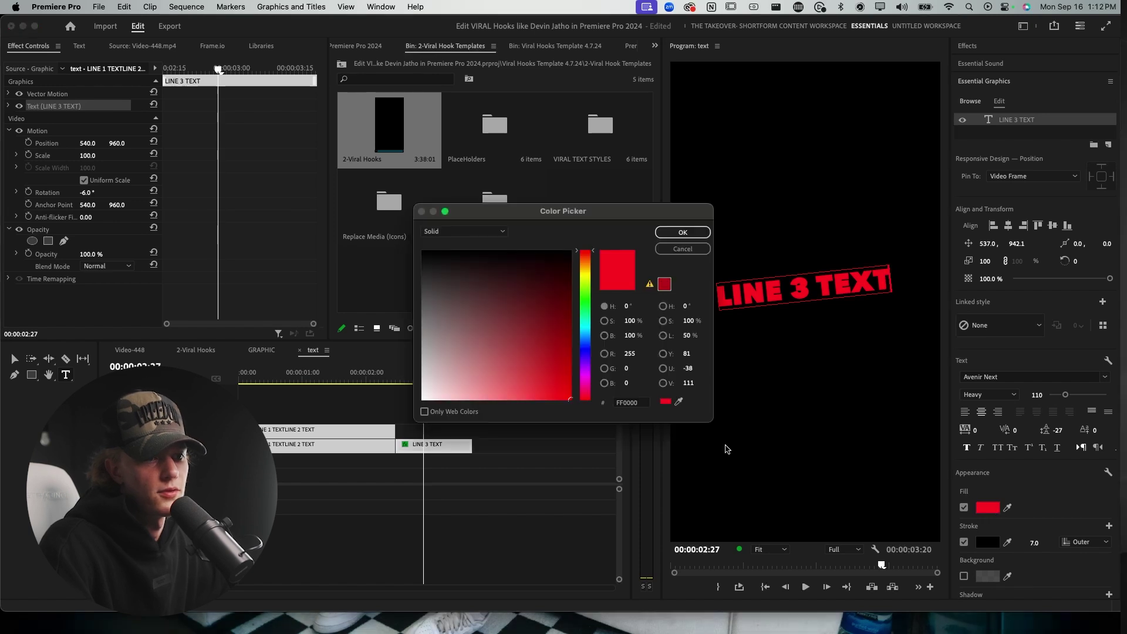
left_click(585, 376)
left_click_drag(546, 332, 572, 402)
left_click(682, 232)
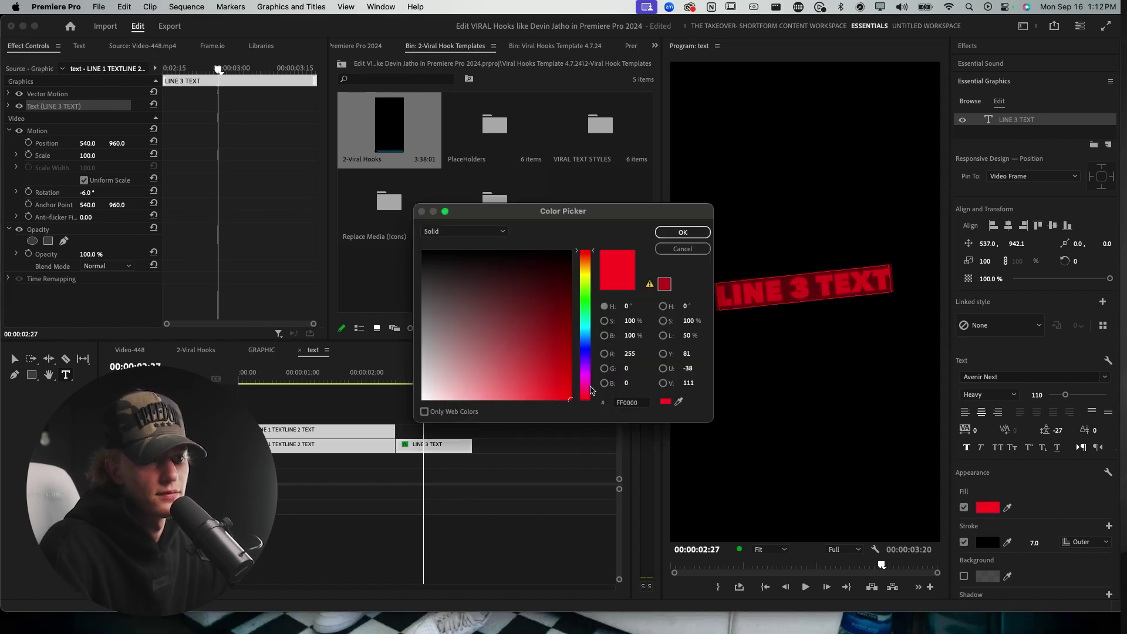
left_click(589, 375)
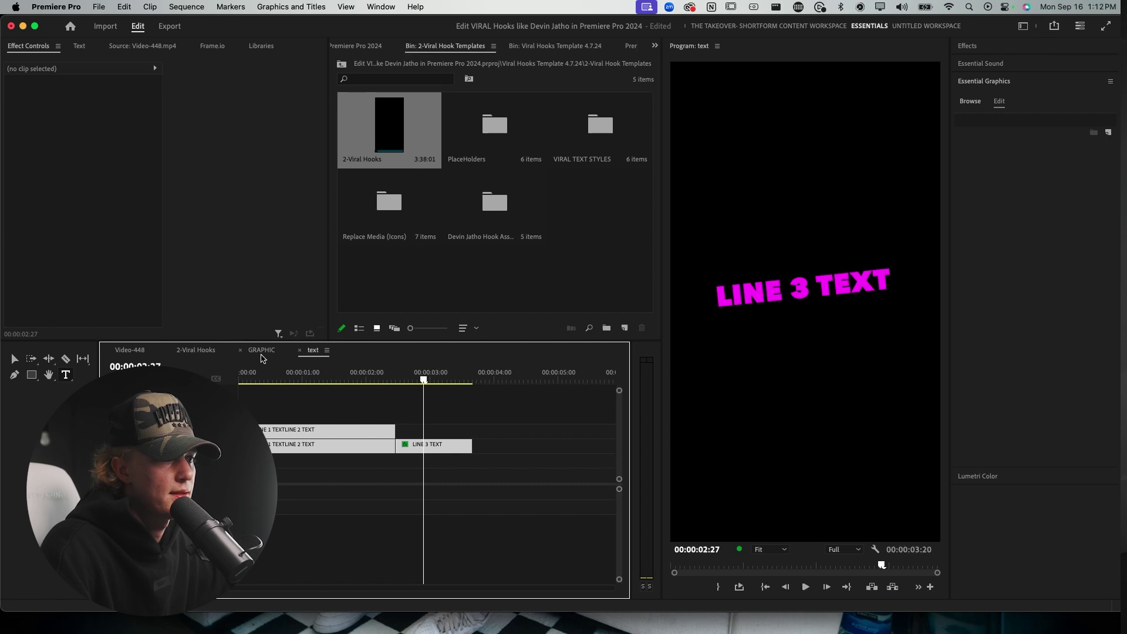
Return to the Video-448 sequence and play back the title's change to LINE 3 TEXT.
left_click(129, 351)
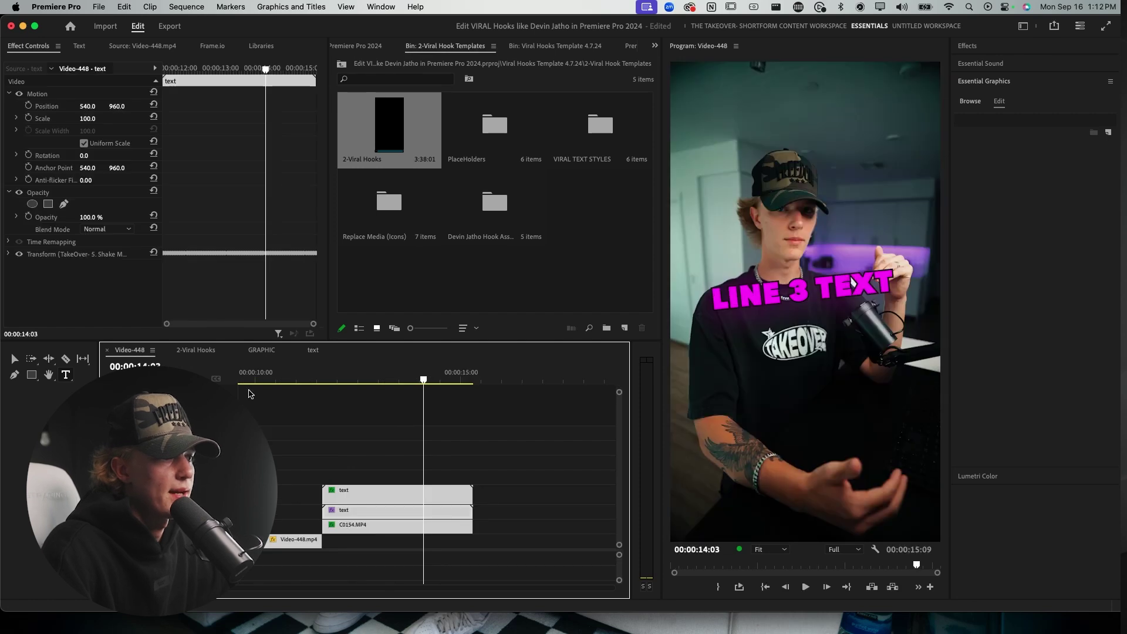
left_click(380, 385)
key("v")
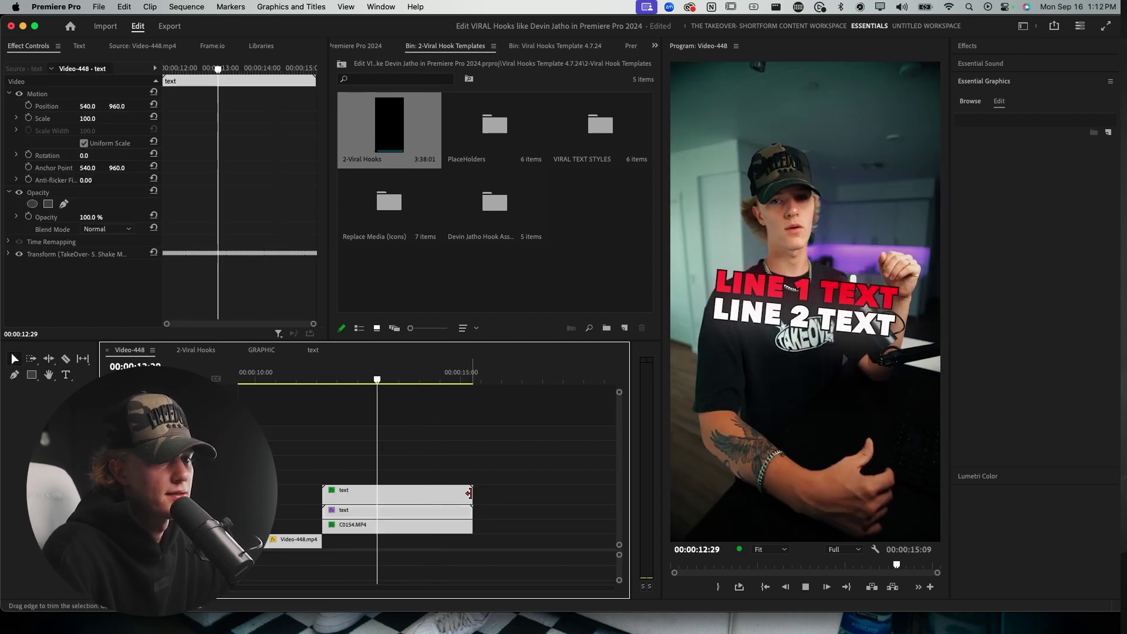
key("space")
key("space")
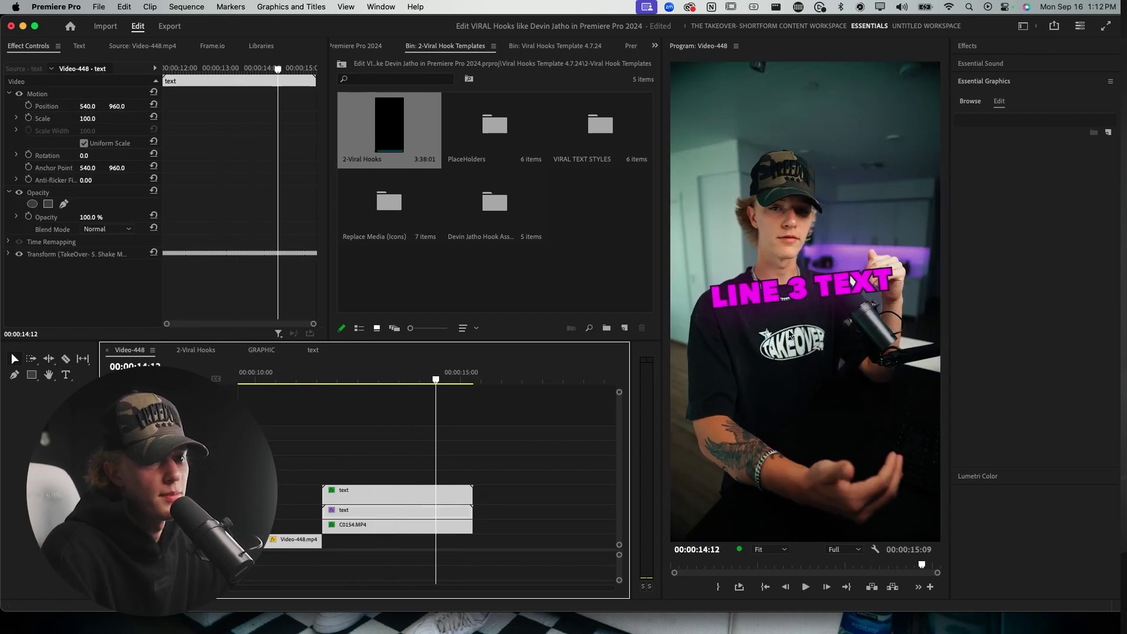
Set the upper text copy's opacity to 37% and preview the stronger glow.
left_click(440, 492)
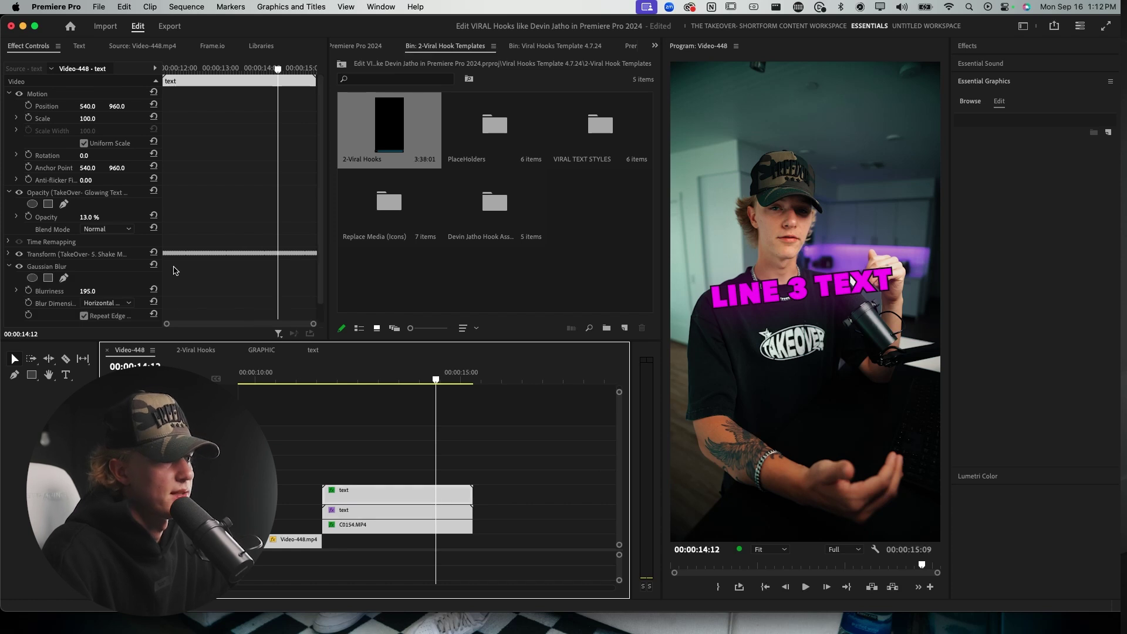
left_click(9, 255)
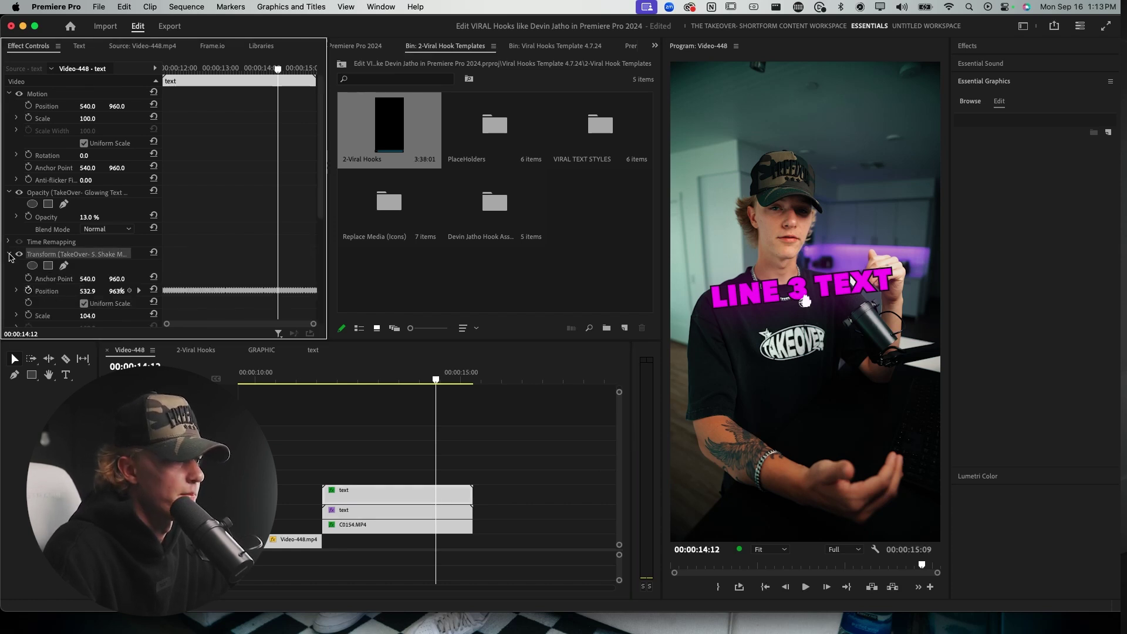
left_click(9, 266)
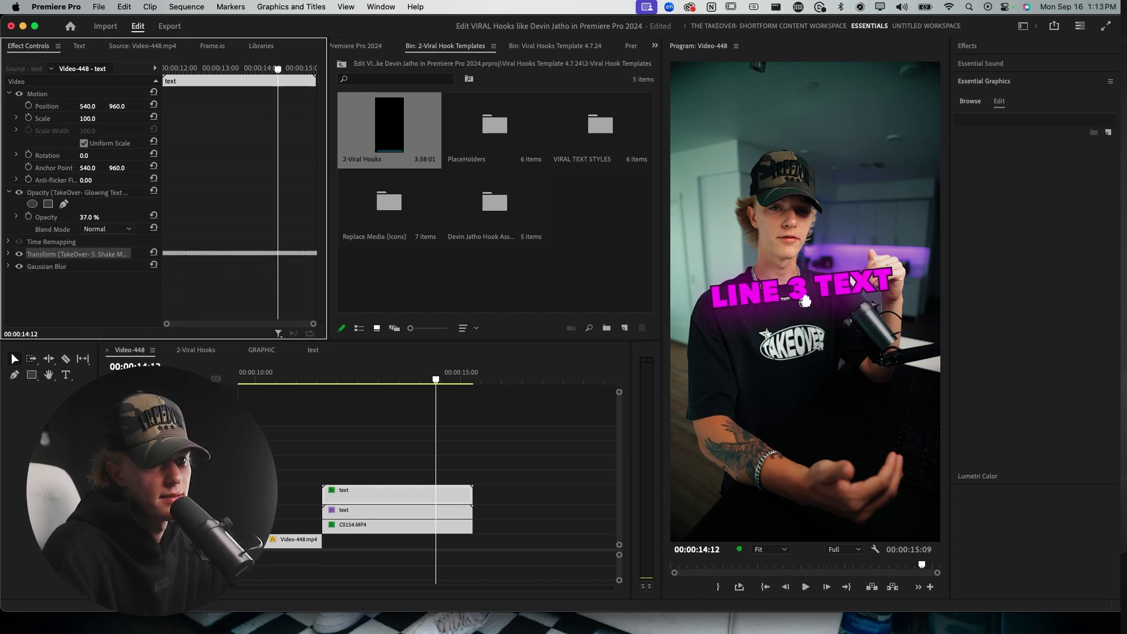
left_click(388, 372)
key("space")
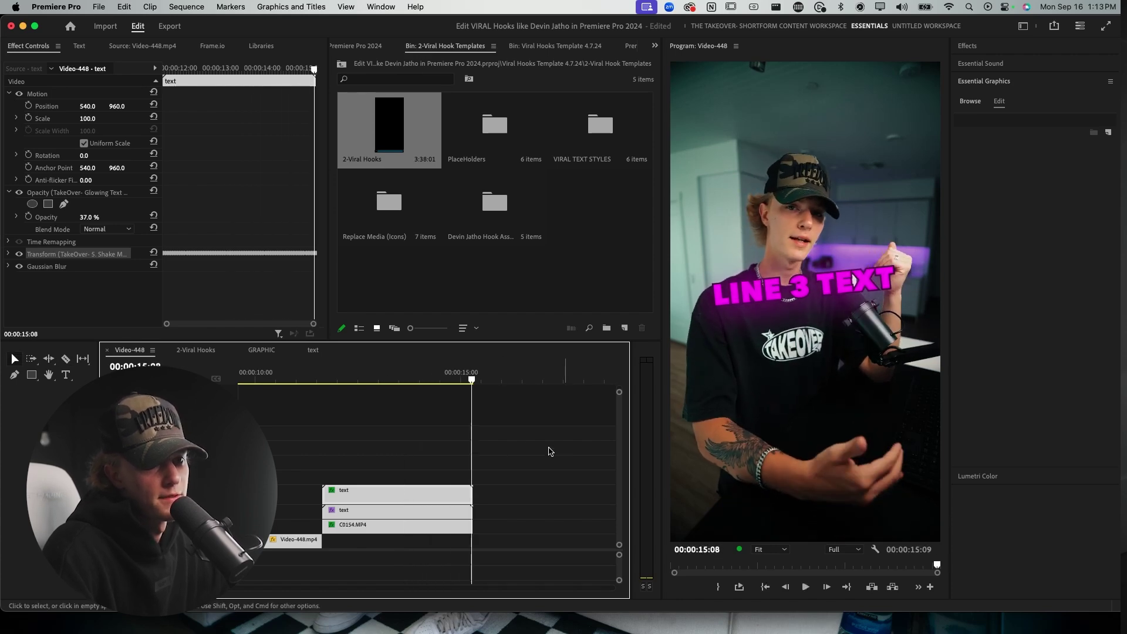
Review the glowing title and the Video-448.mp4 reference clip, stopping at the start of the C0154.MP4 hook at 00:00:11:19.
left_click_drag(329, 386, 402, 382)
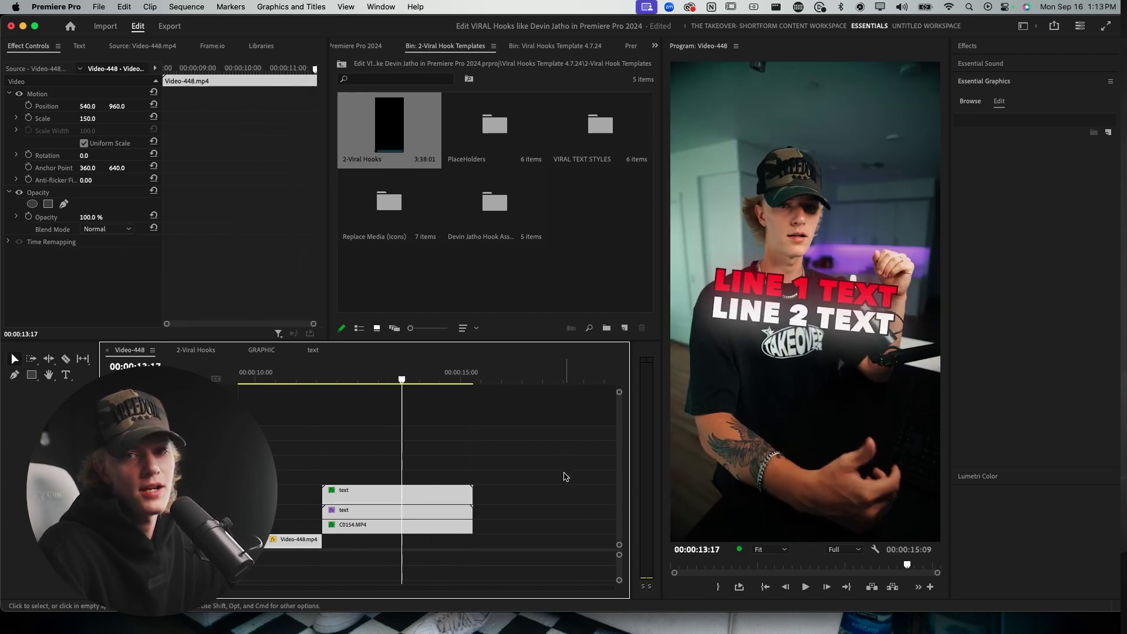
scroll(499, 466, "down", 2)
scroll(499, 466, "left", 3)
key("c")
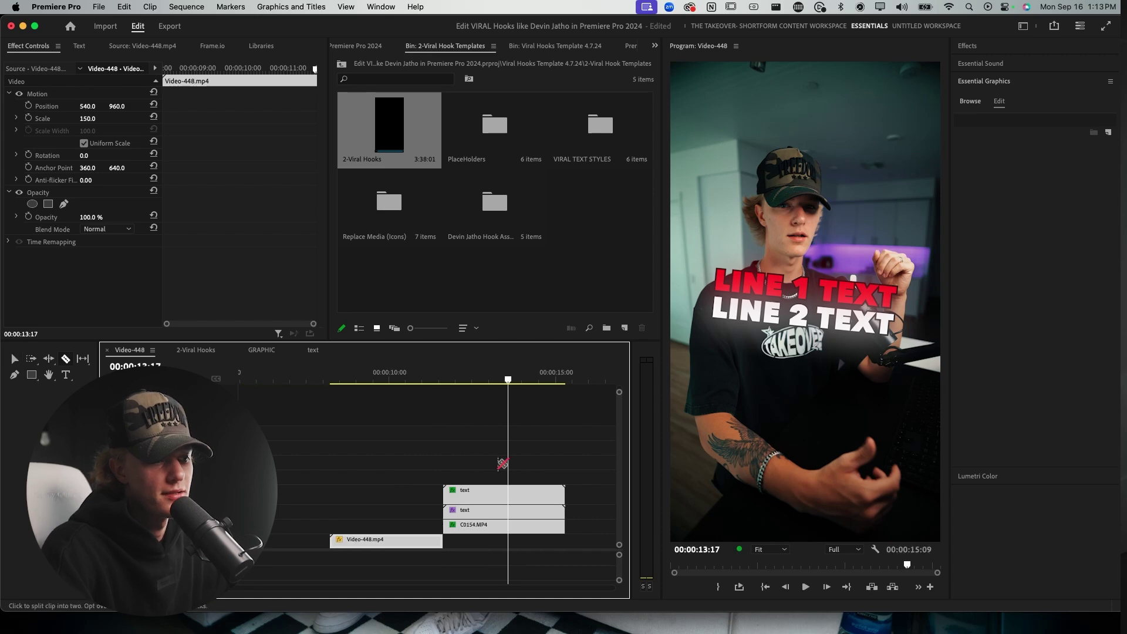
key("v")
left_click(354, 381)
mouse_move(354, 382)
left_mouse_down()
mouse_move(385, 381)
mouse_move(371, 382)
left_mouse_up()
key("space")
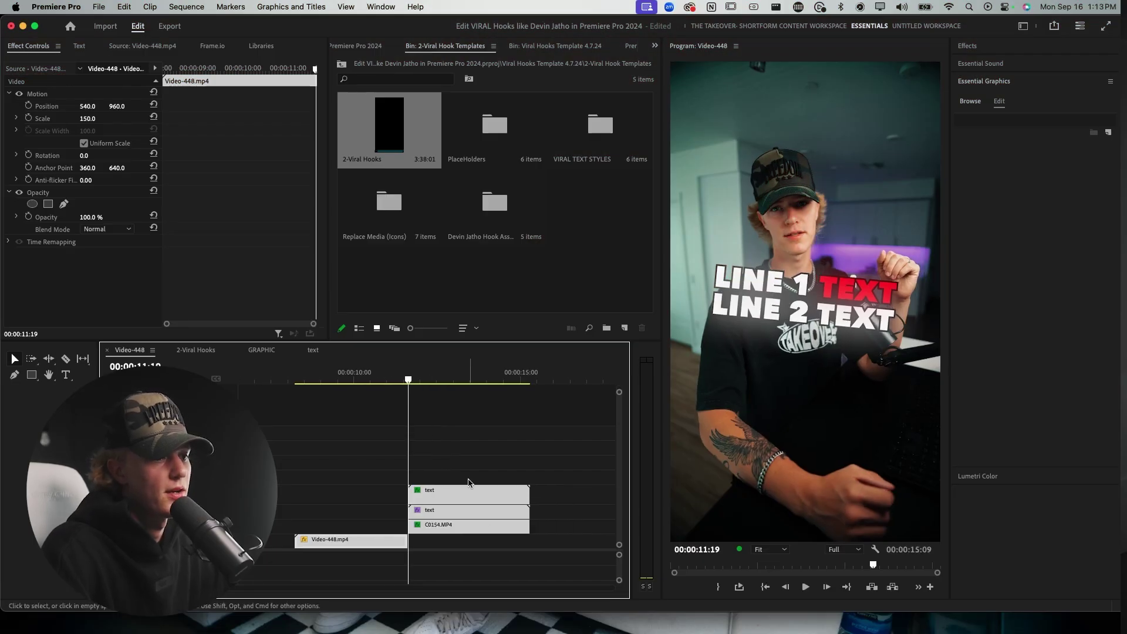
Import the Screenshot 2024-09-16 at 12.07.21 PM.png image into the 2-Viral Hook Templates bin.
left_click(495, 288)
double_click(495, 288)
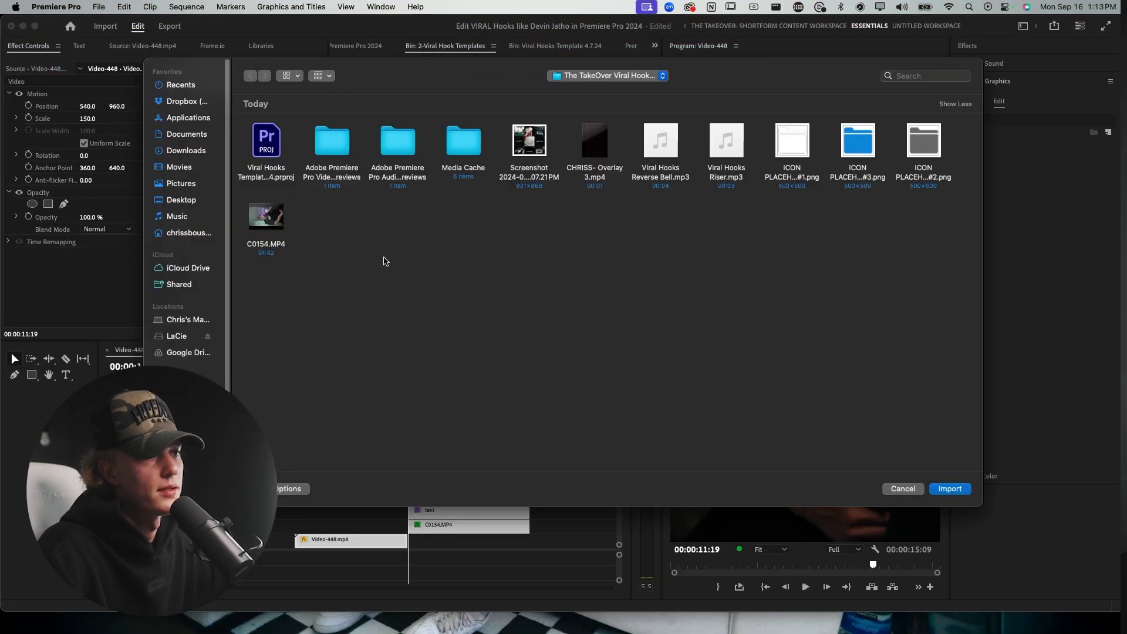
left_click(531, 150)
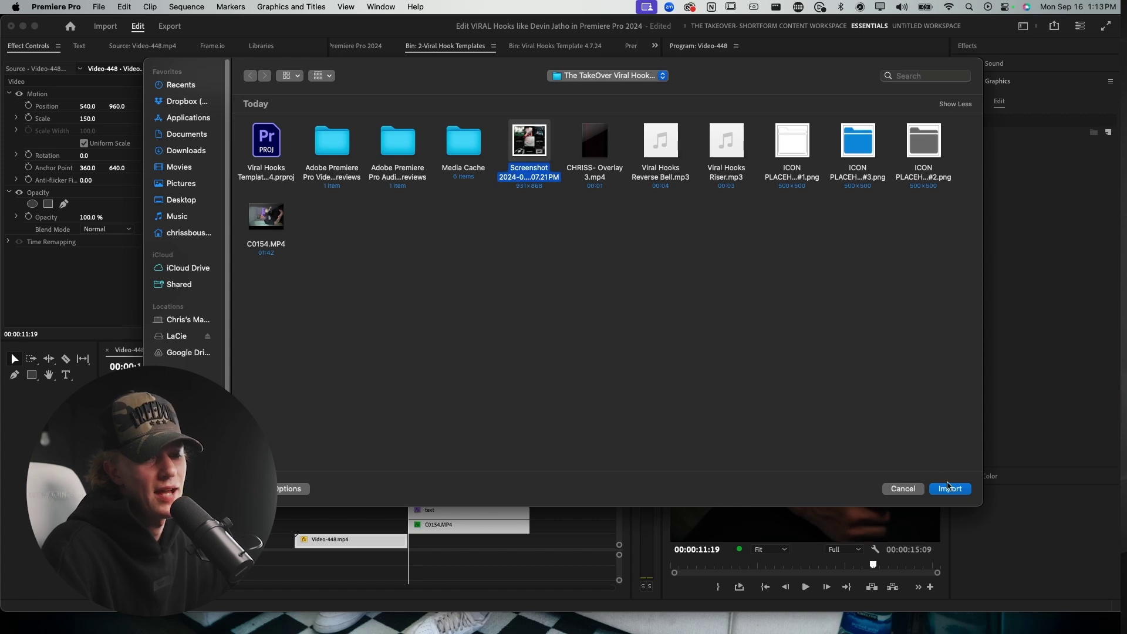
left_click(950, 489)
Place the screenshot above the text clips at 00:00:11:19, with scale 76 and position 540, 1441.
left_click_drag(592, 201, 411, 477)
left_click(94, 131)
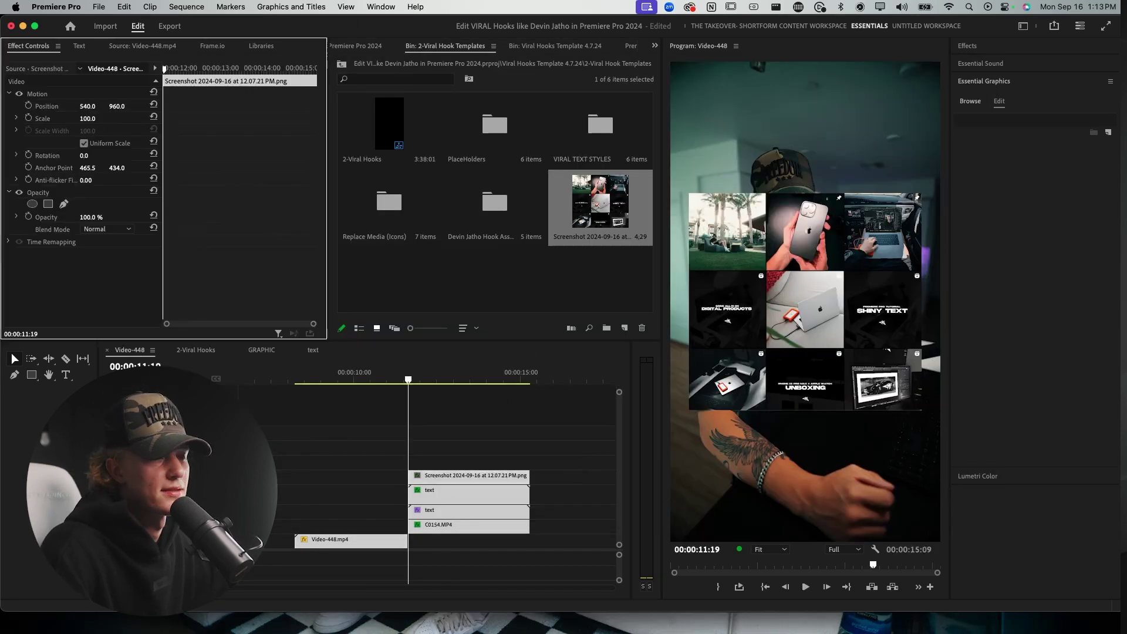
left_click_drag(119, 106, 211, 106)
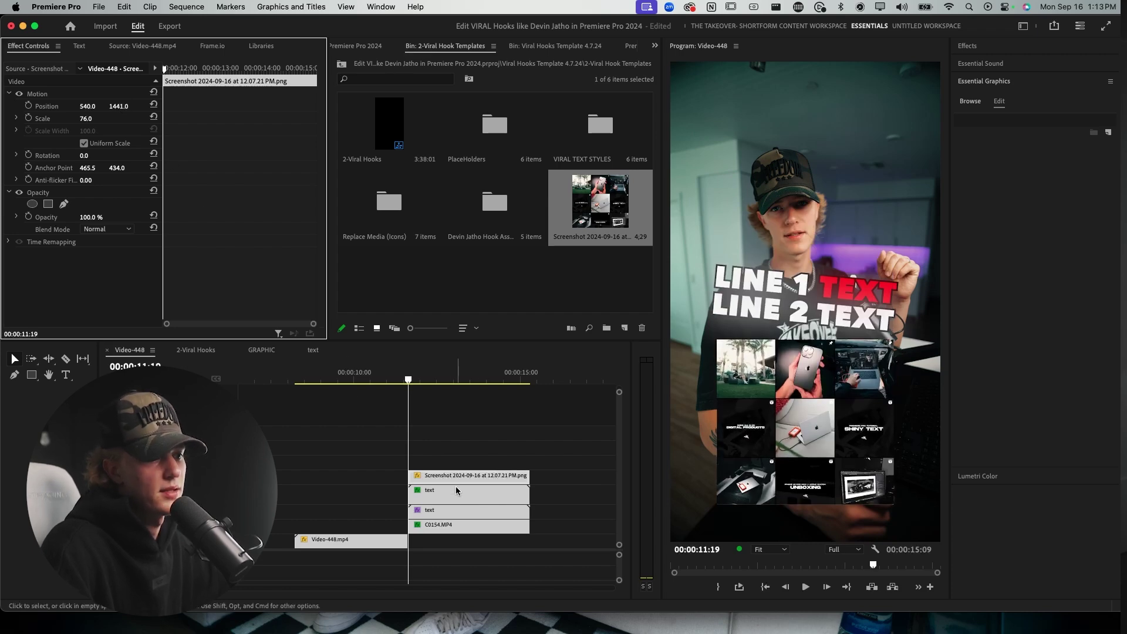
Stack both text clips above the screenshot clip, and set the screenshot's scale to 73 and its vertical position to 1421.
left_click_drag(561, 496, 514, 510)
mouse_move(514, 486)
left_mouse_down()
mouse_move(502, 470)
mouse_move(493, 479)
left_mouse_up()
left_click(492, 478)
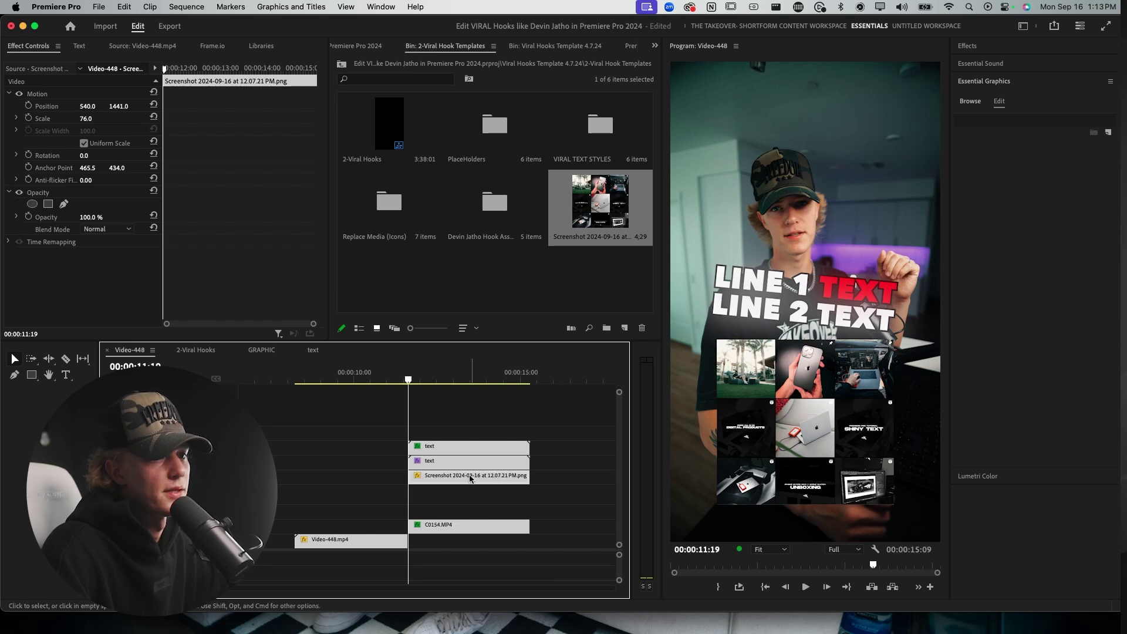
left_click_drag(118, 106, 90, 119)
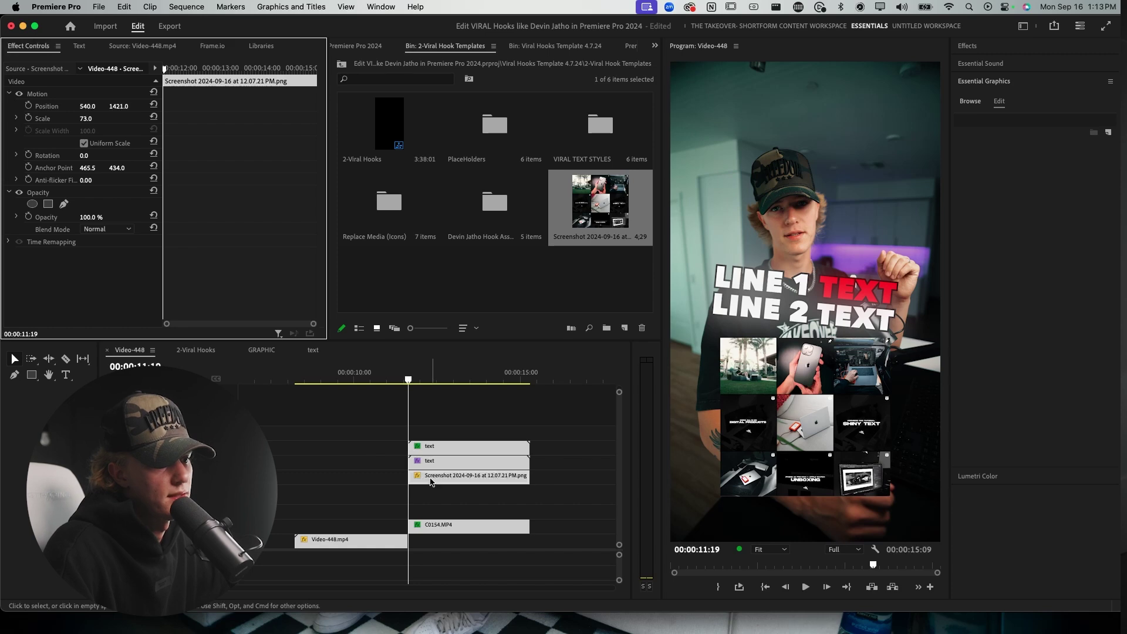
Nest the screenshot clip as a sequence named "grahpixc".
right_click(431, 482)
left_click(579, 324)
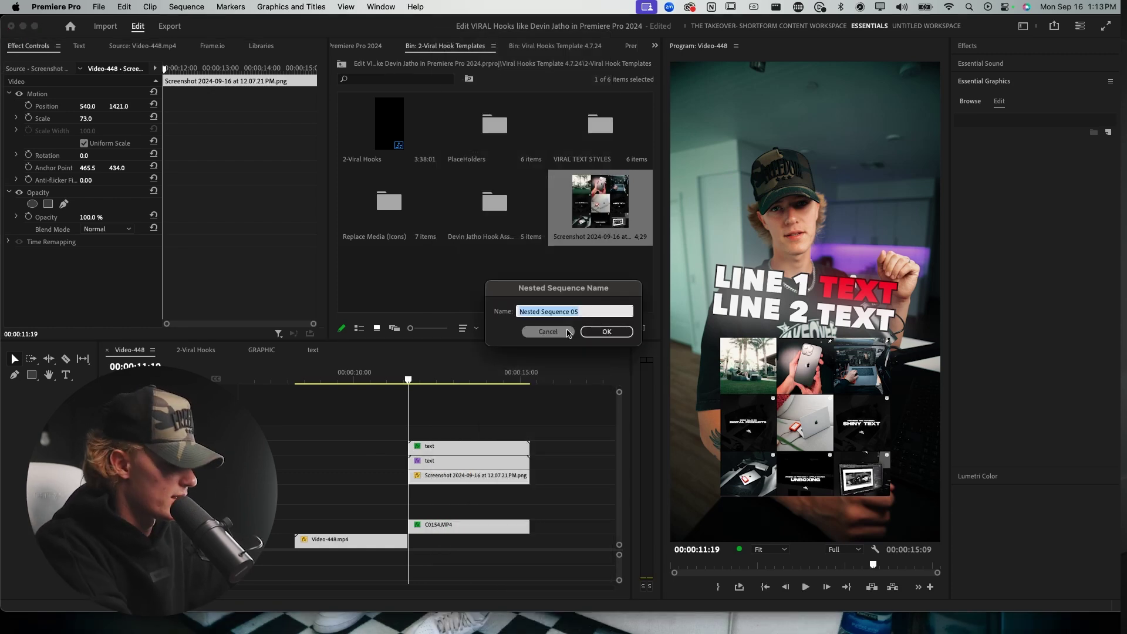
type("grahpixc")
key("Return")
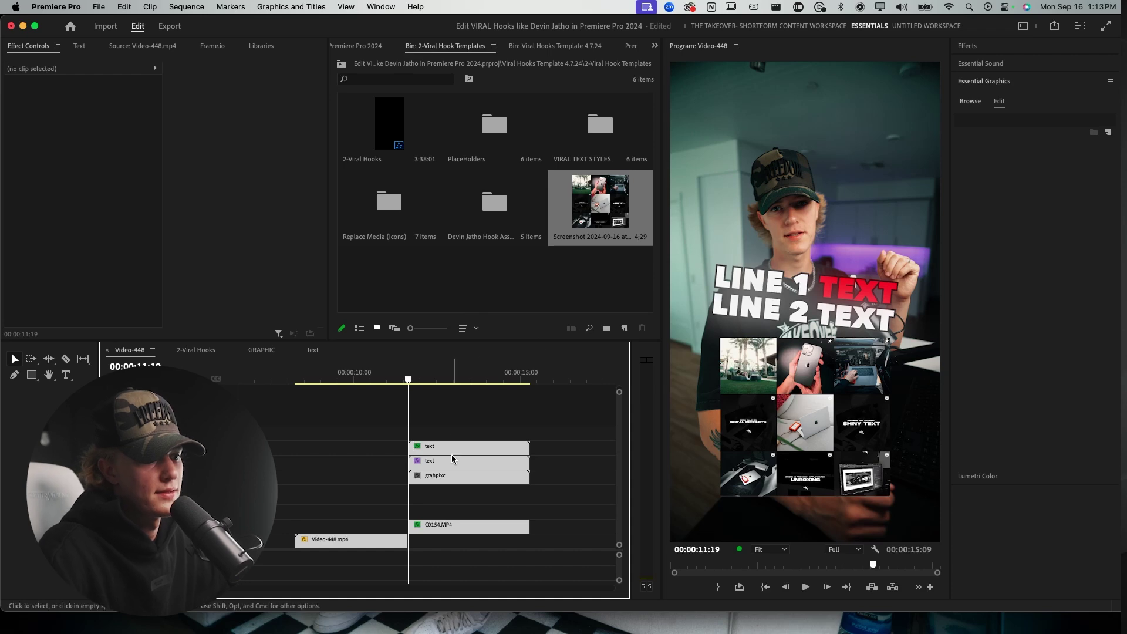
Apply the TakeOver- 2. Slide in Up preset to the grahpixc clip and play back the slide-in.
left_click(981, 47)
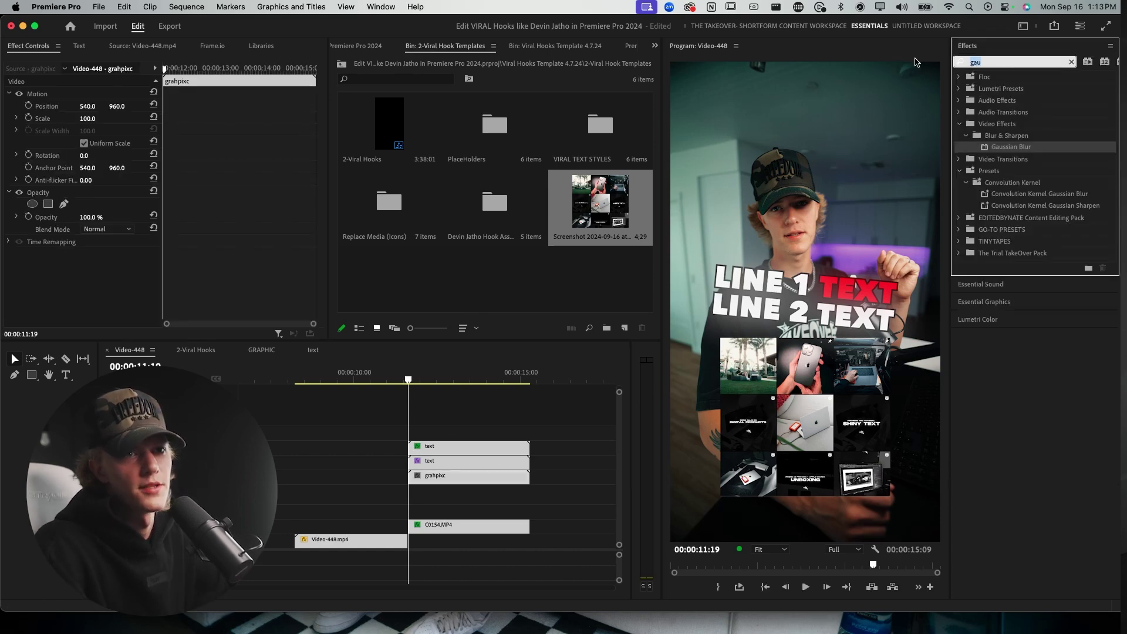
key("BackSpace")
type("takeover")
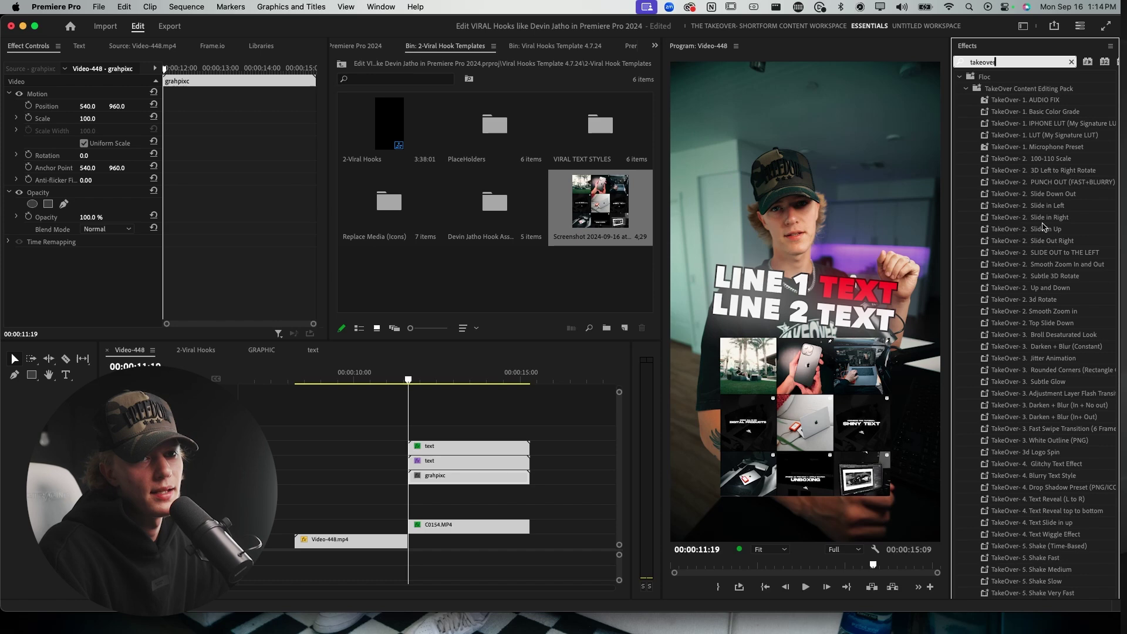
left_click_drag(1044, 226, 455, 477)
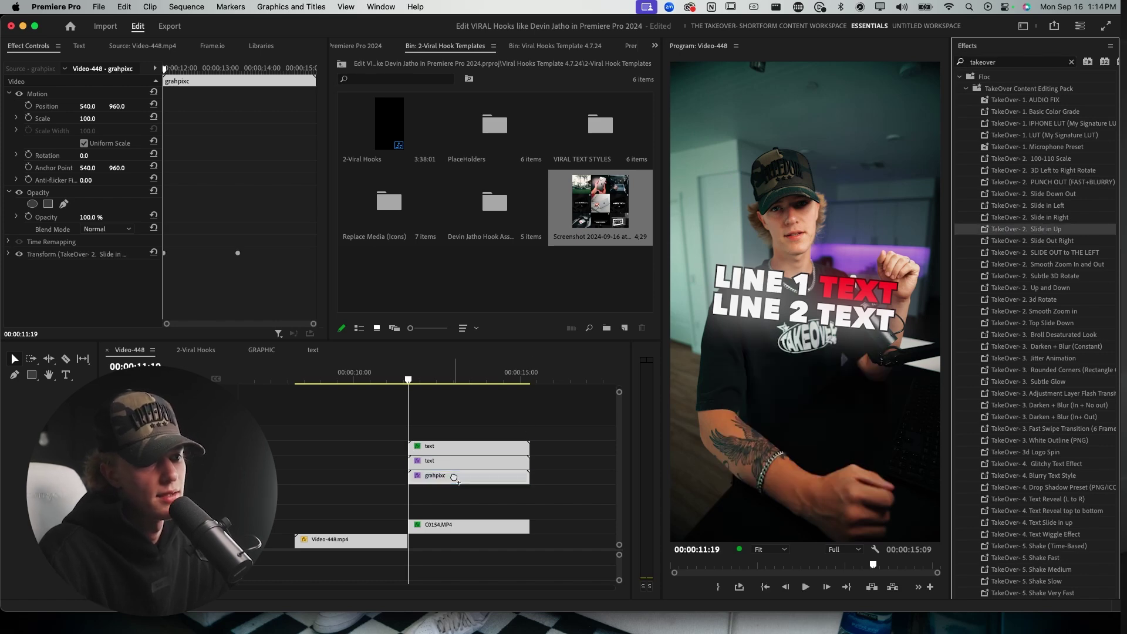
key("space")
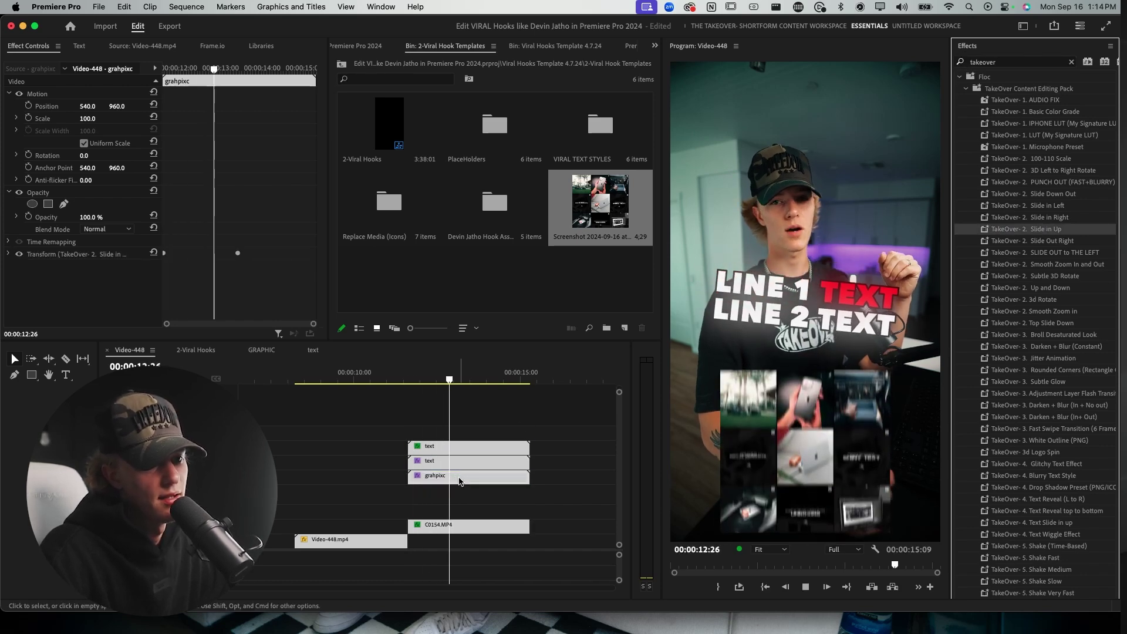
key("space")
Delay the grahpixc slide-in by moving its first Transform position keyframe to about 00:00:12:17, and shorten it by moving the second keyframe earlier.
left_click(9, 258)
left_click(9, 256)
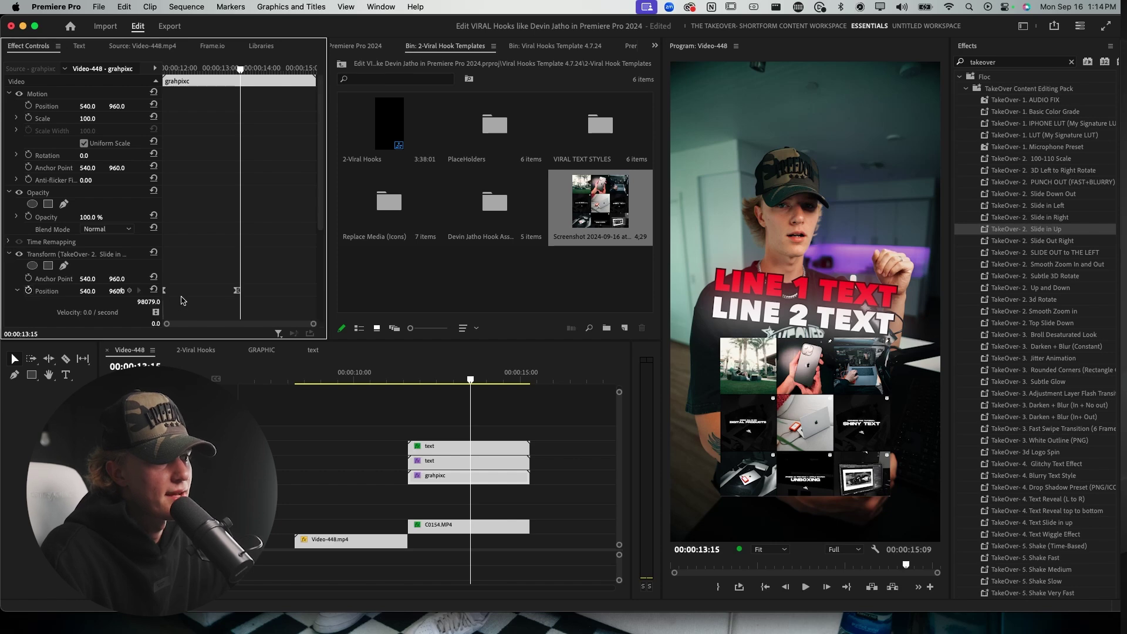
left_click_drag(164, 291, 202, 291)
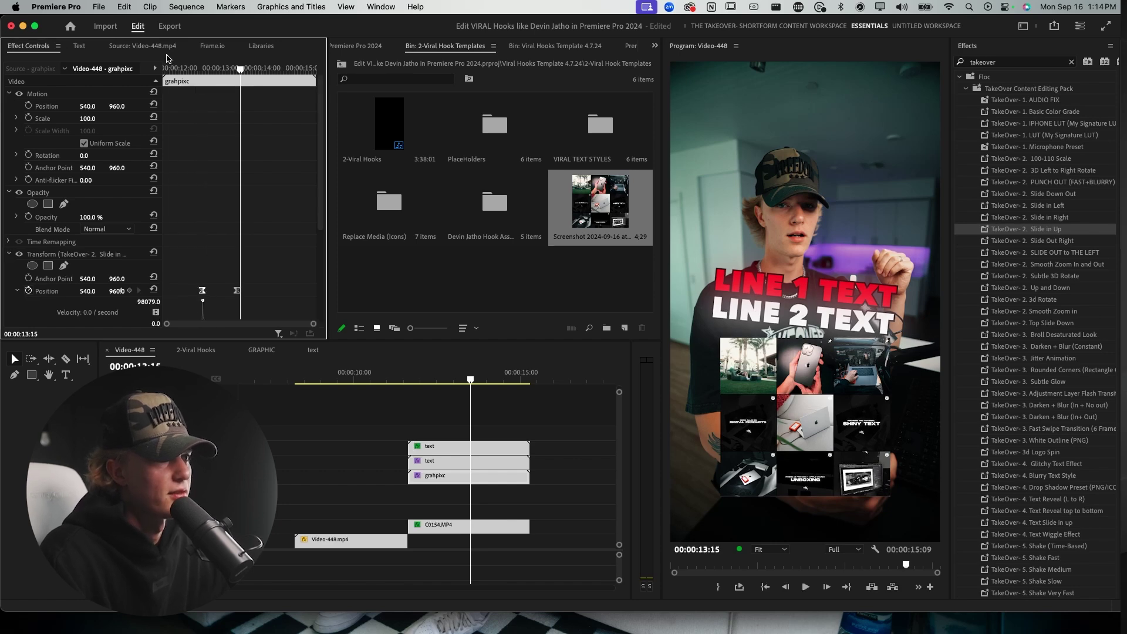
key("Up")
key("space")
key("space")
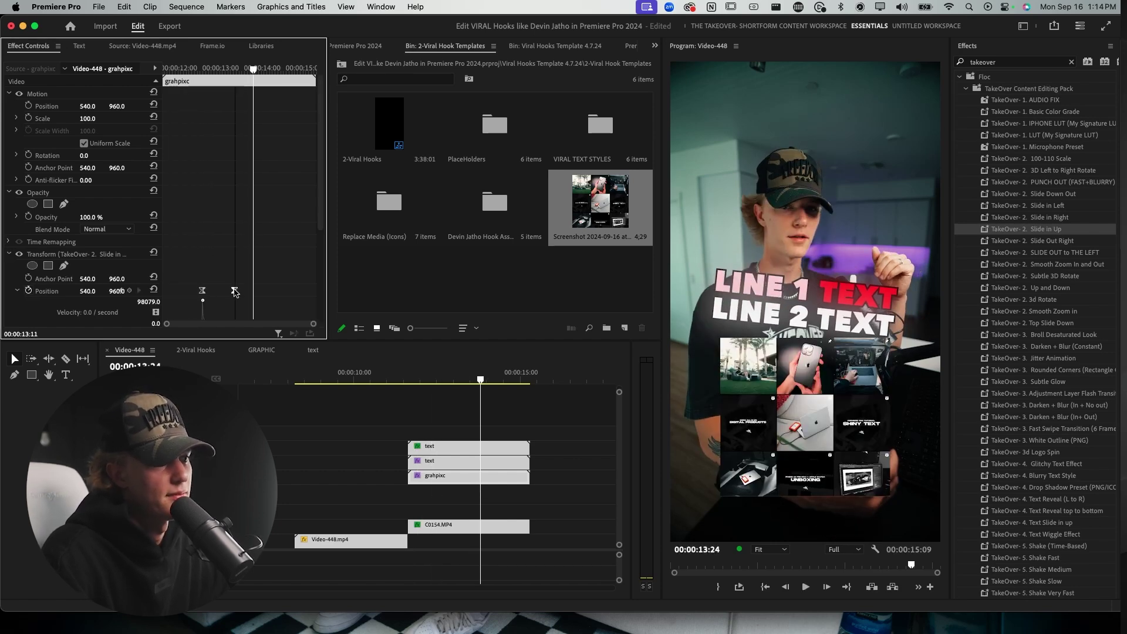
left_click_drag(234, 292, 226, 292)
left_click(184, 69)
key("space")
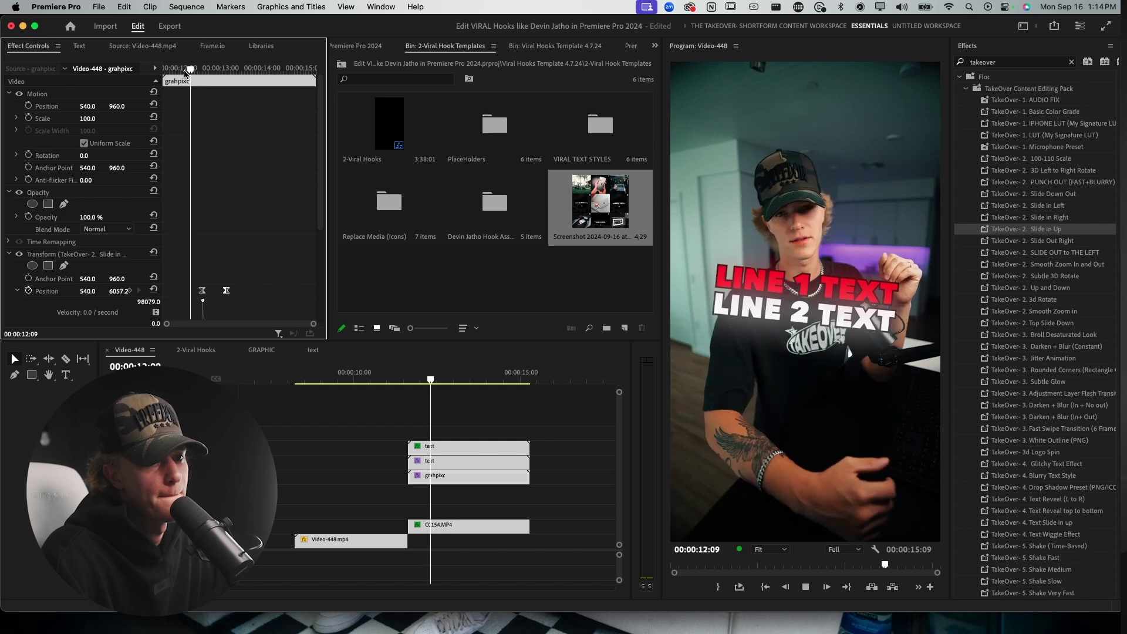
key("space")
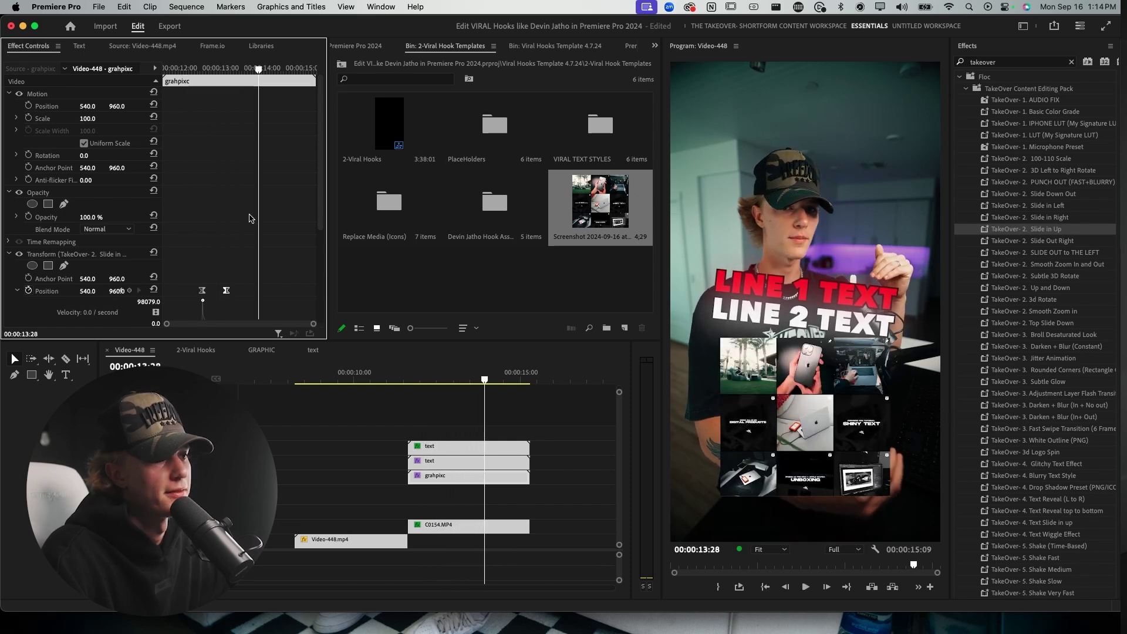
Review the graphic's motion in the Video-448.mp4 reference, and add a Transform scale keyframe of 100 on grahpixc just after its slide-in starts.
left_click(323, 380)
key("space")
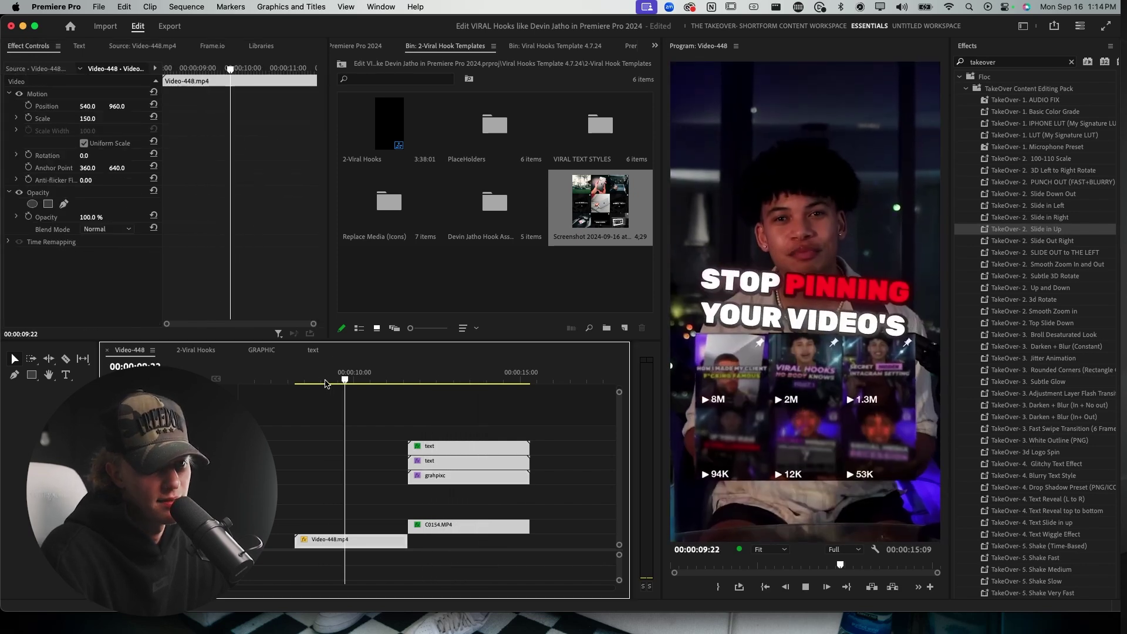
left_click_drag(336, 382, 317, 382)
key("space")
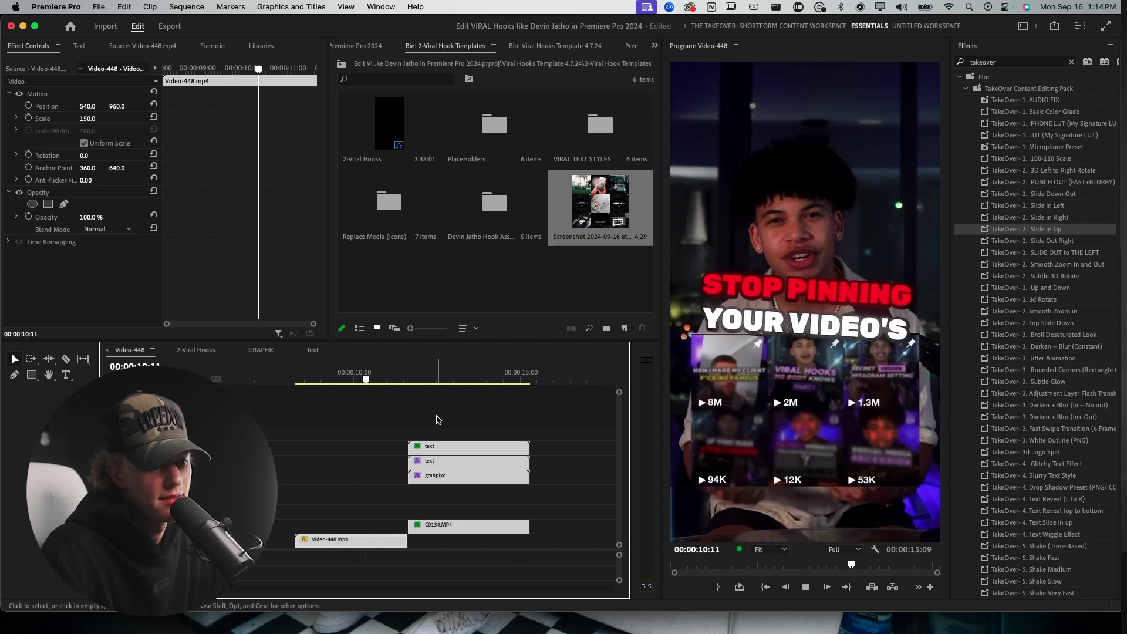
key("space")
left_click(439, 381)
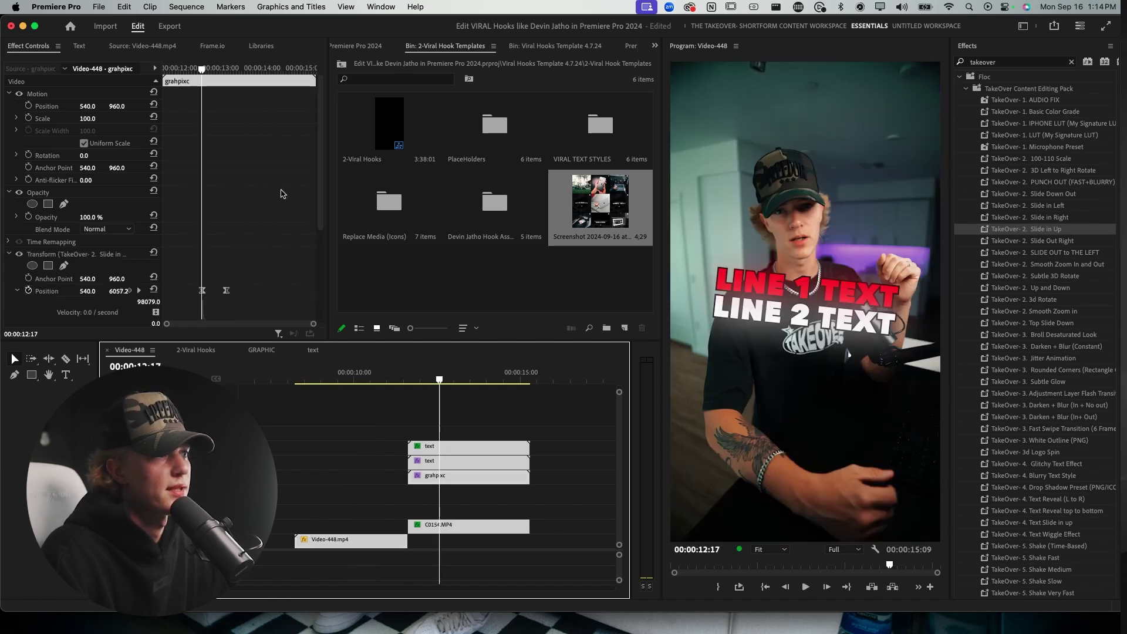
scroll(197, 249, "down", 5)
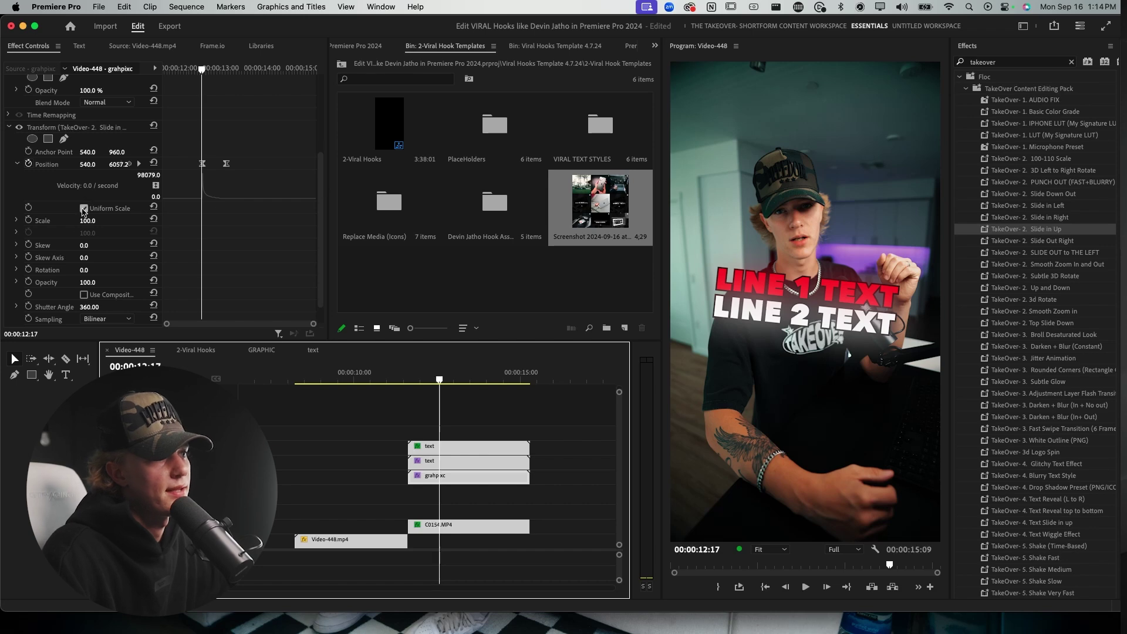
left_click(29, 220)
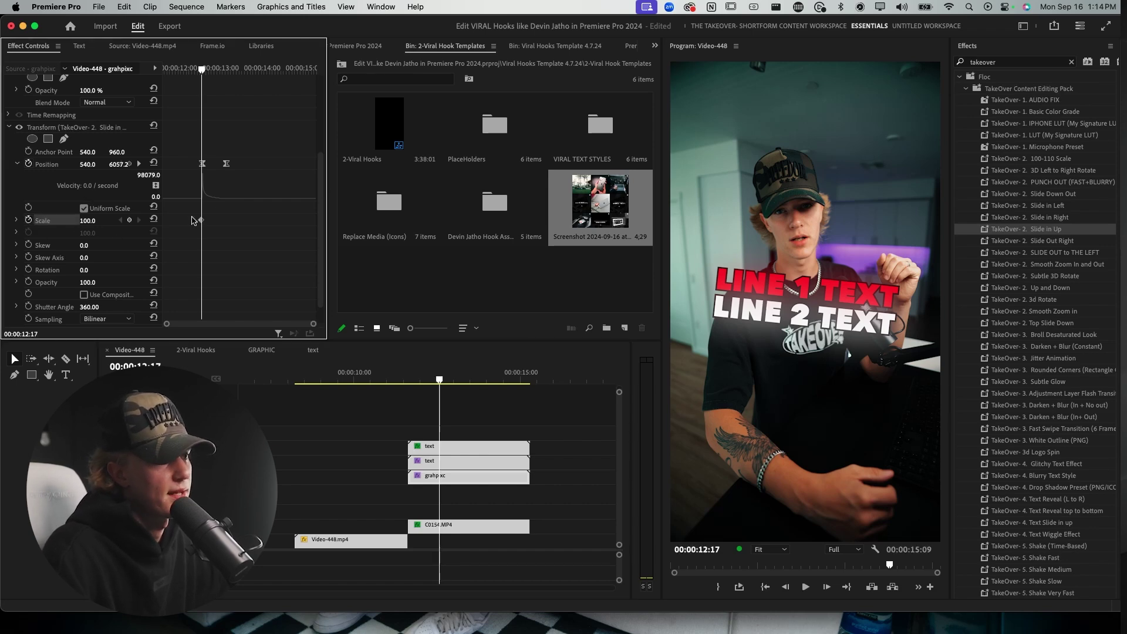
left_click_drag(202, 220, 210, 221)
Add a second Transform scale keyframe of about 111 on grahpixc and move it to the end of the clip.
left_click(212, 71)
left_click_drag(87, 221, 154, 220)
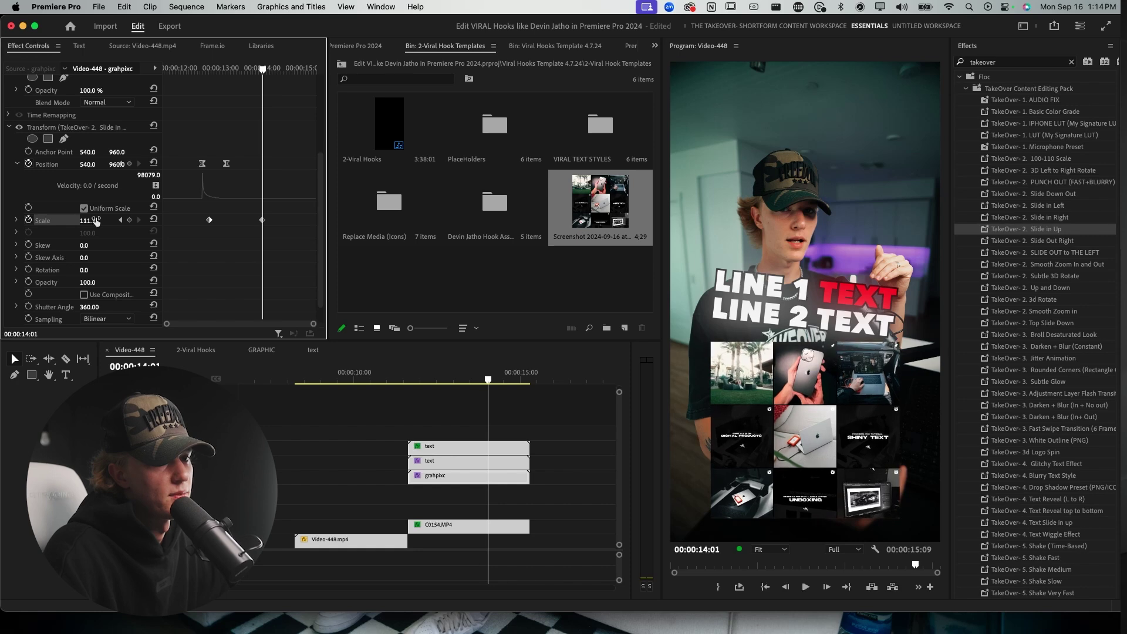
left_click_drag(262, 221, 316, 222)
left_click(254, 70)
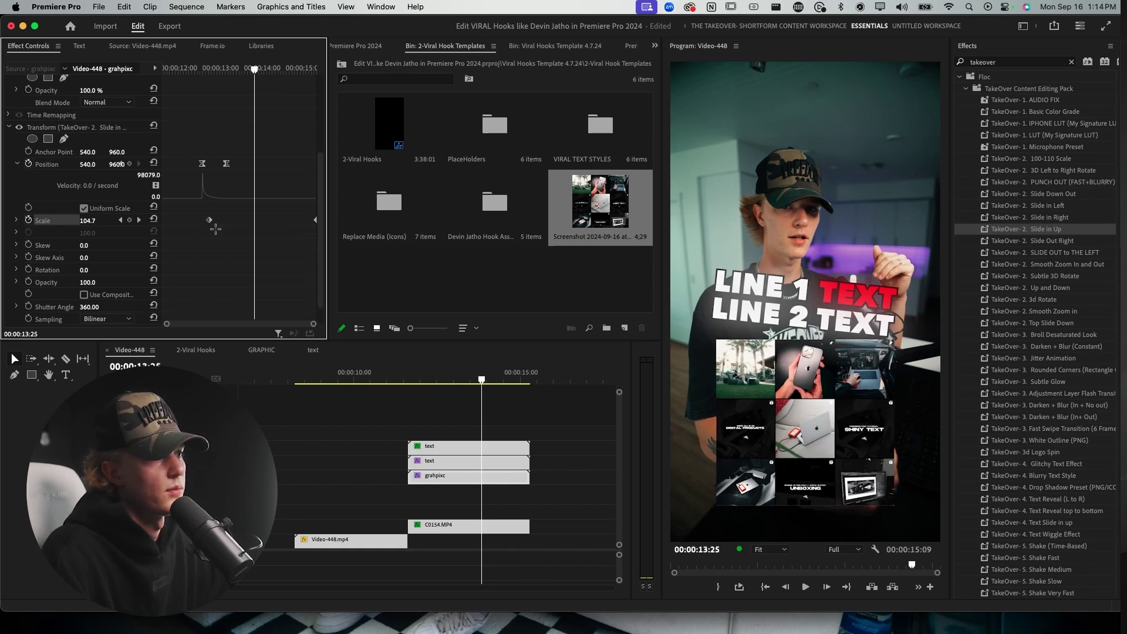
Ease the Transform scale keyframes, expand their velocity graph, and move the last keyframe slightly before the clip's end.
right_click(315, 223)
left_click(346, 343)
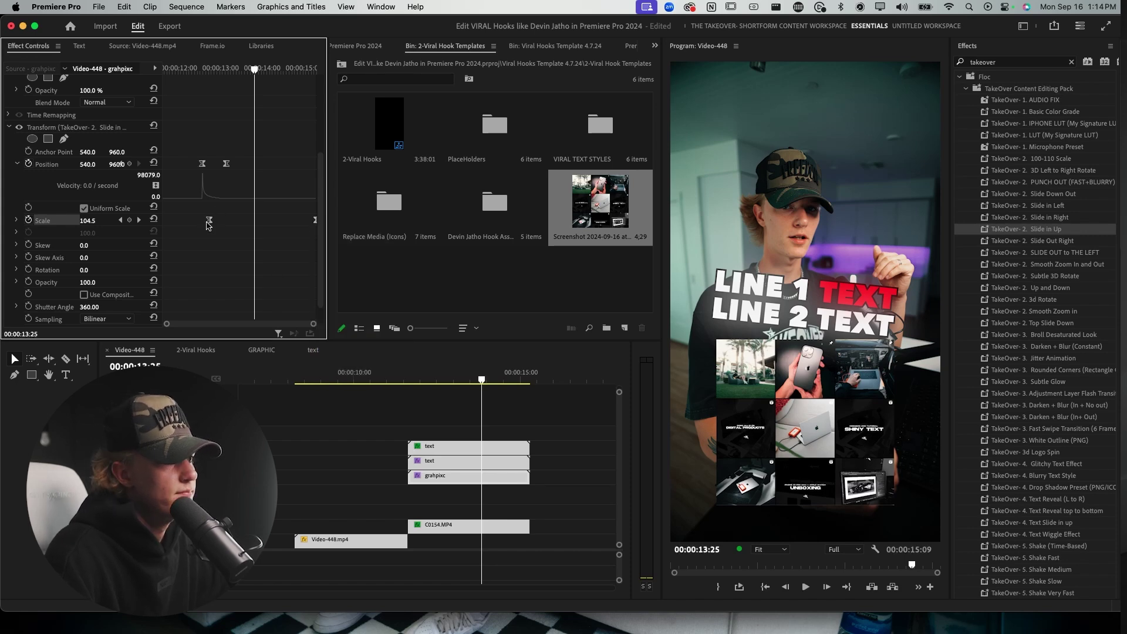
left_click(16, 221)
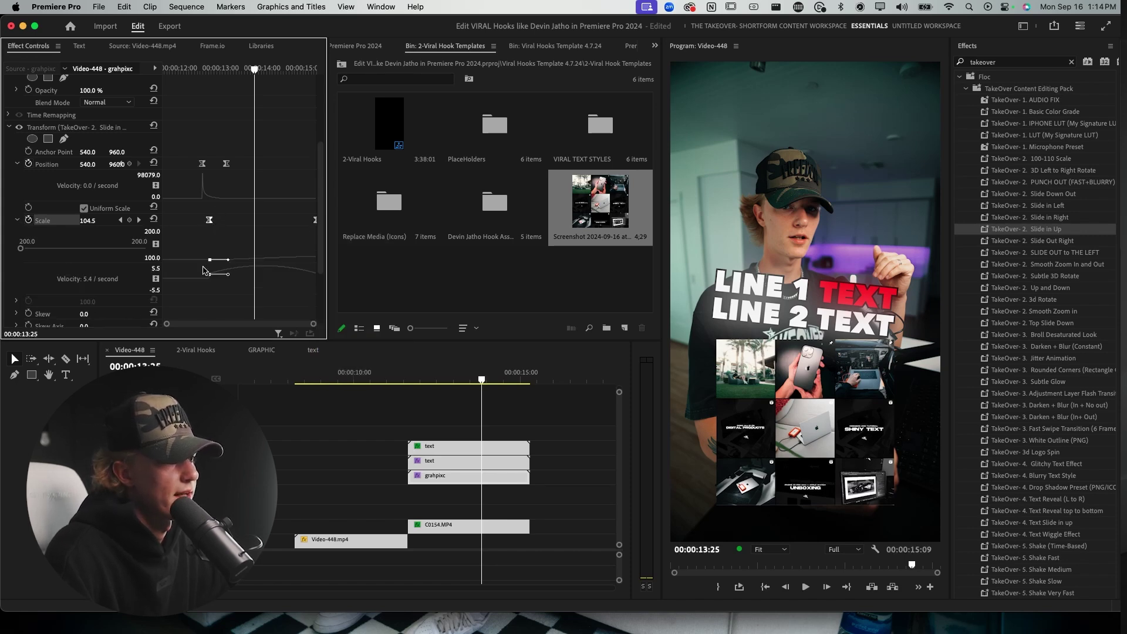
left_click_drag(331, 315, 411, 311)
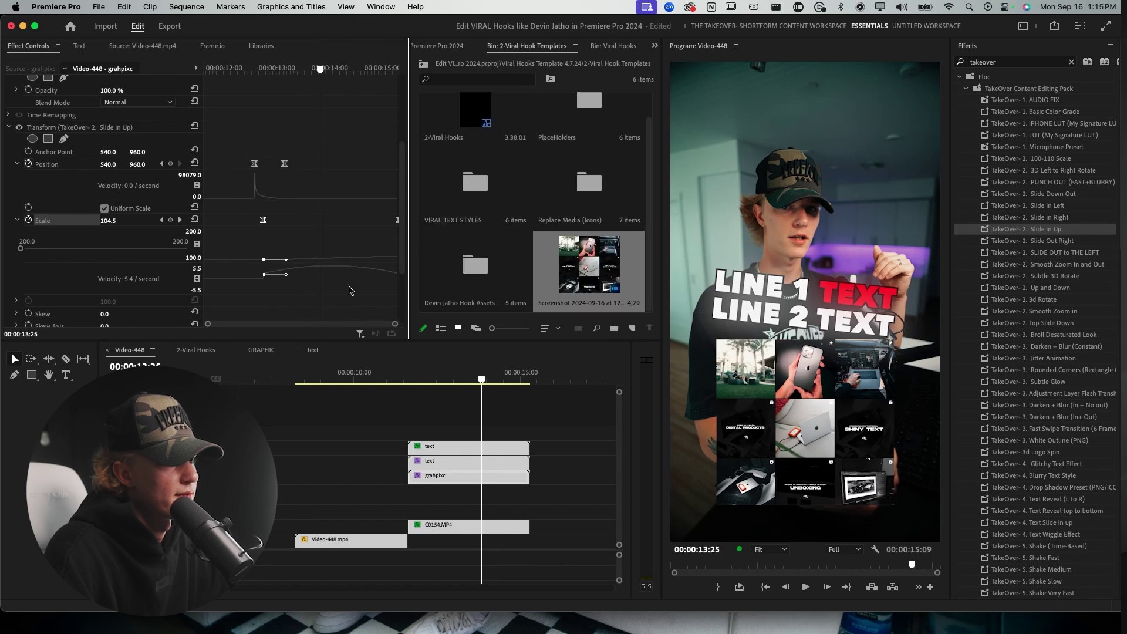
left_click_drag(397, 222, 387, 222)
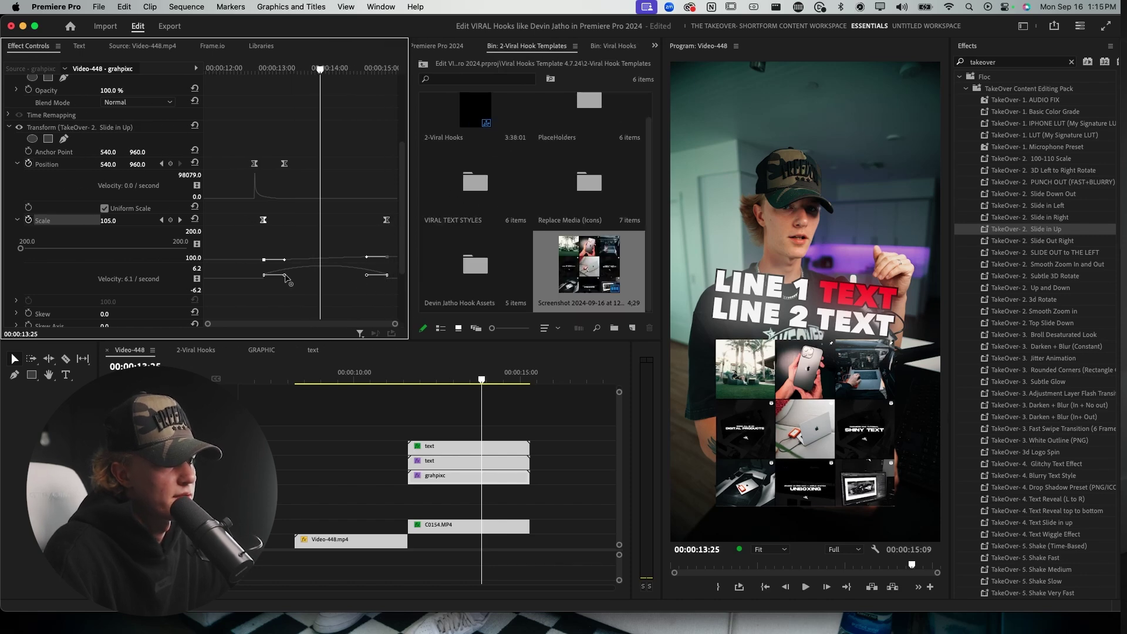
Steepen the scale velocity curve by adjusting the handles of both keyframes, and play back the graphic's zoom.
left_click_drag(285, 275, 336, 280)
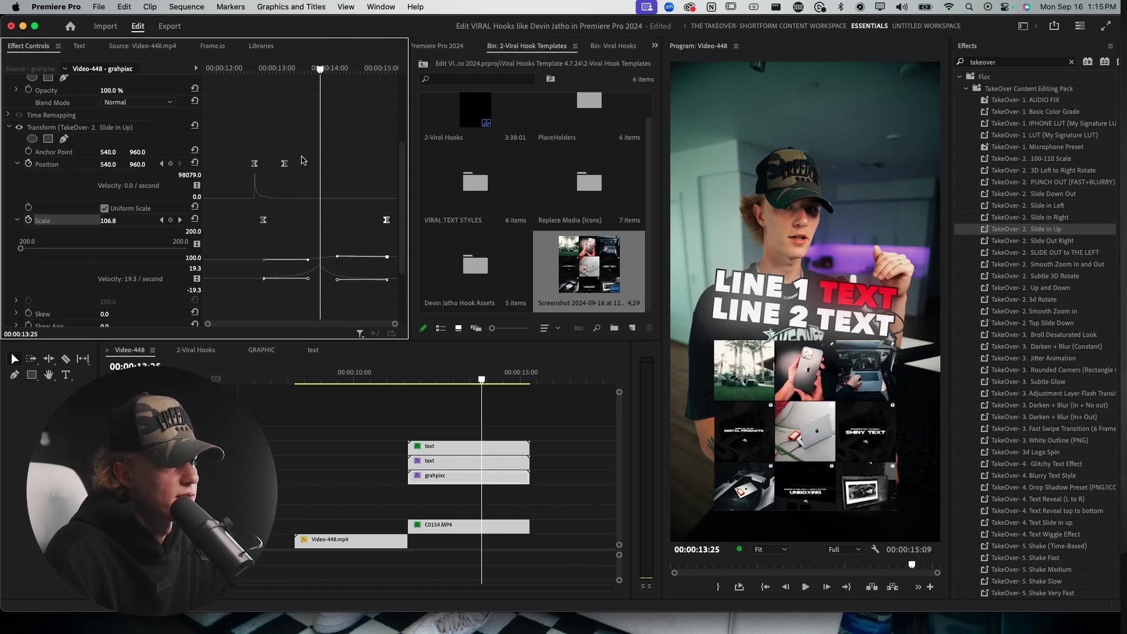
left_click_drag(305, 68, 261, 70)
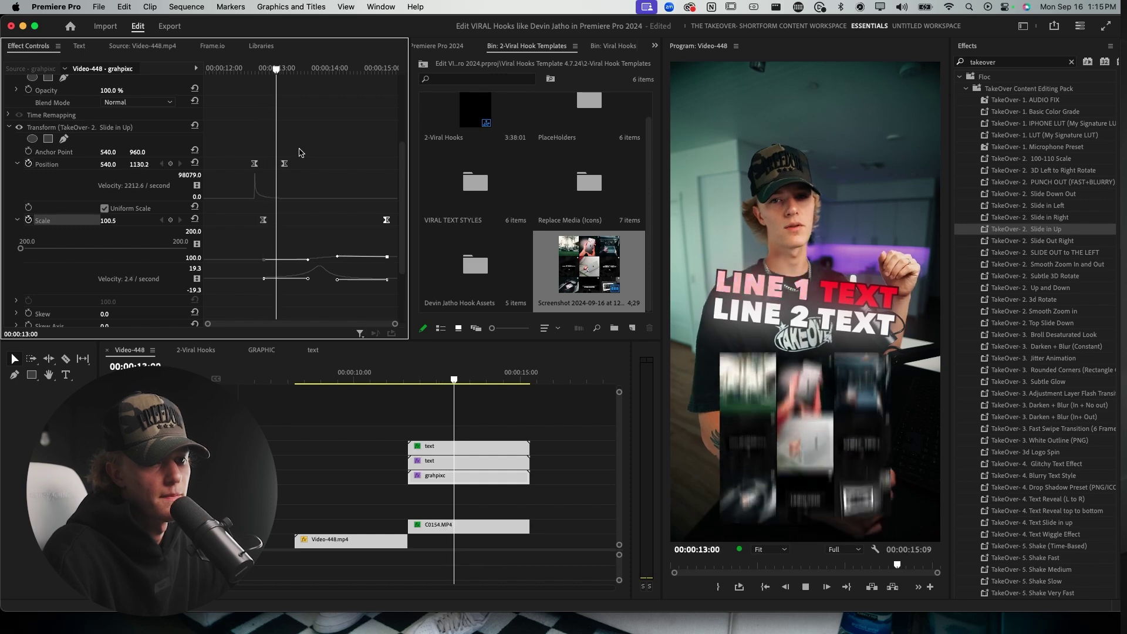
key("space")
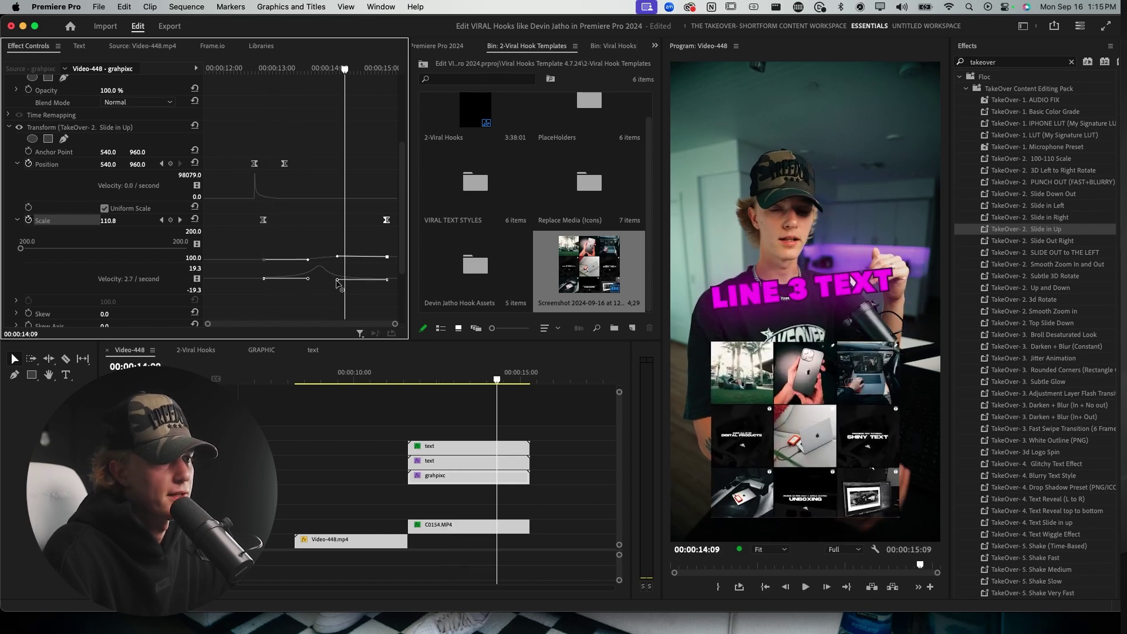
left_click_drag(337, 280, 333, 280)
left_click(254, 68)
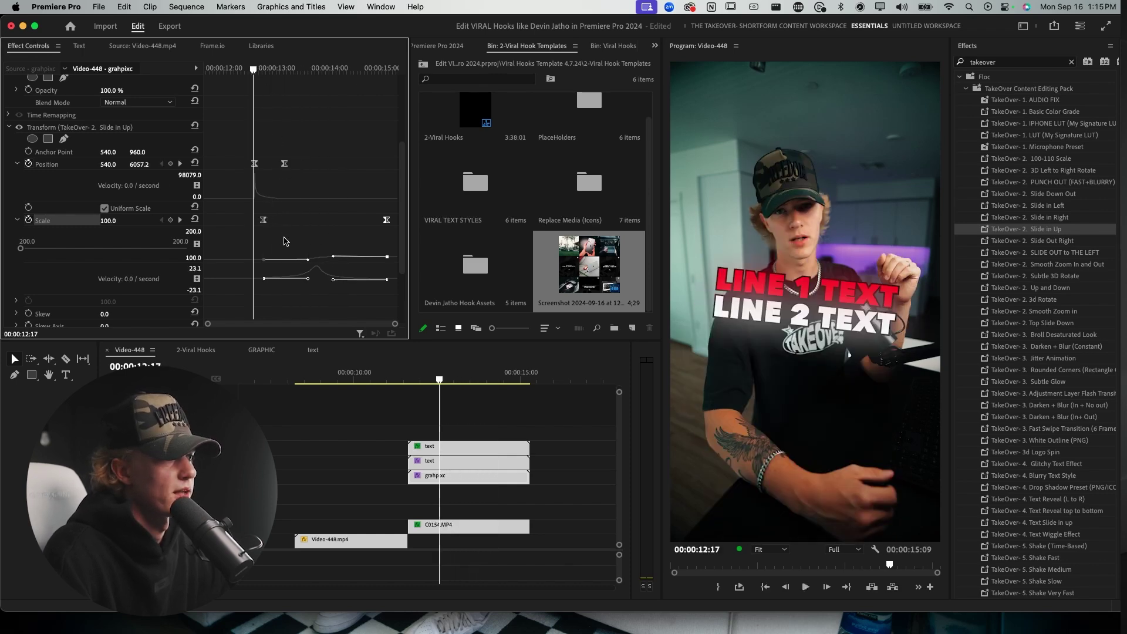
key("space")
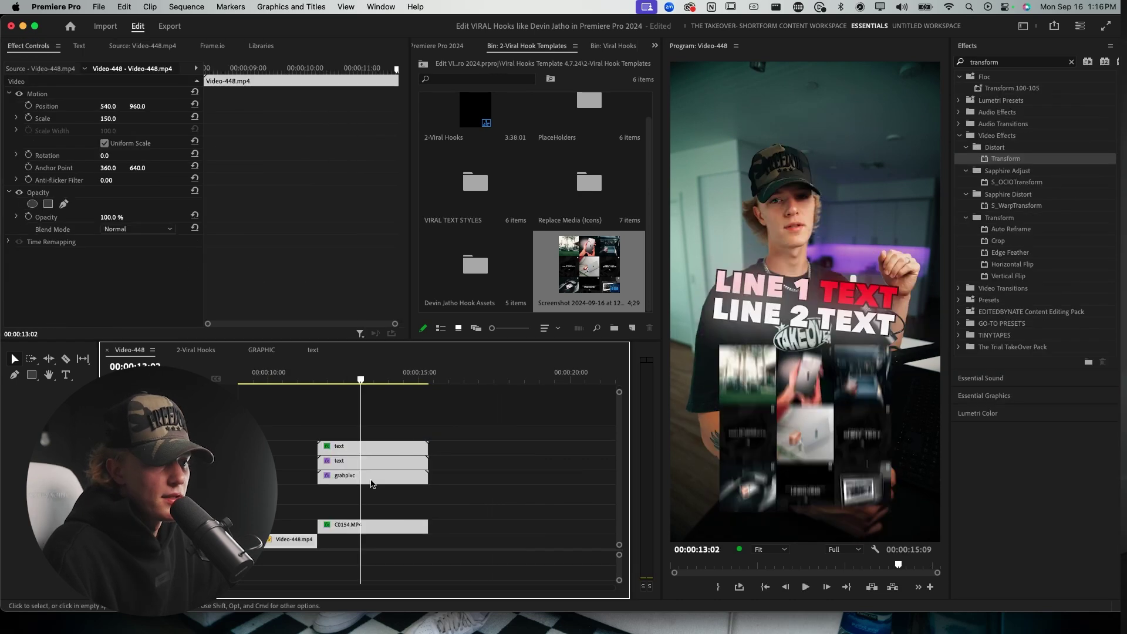
key("space")
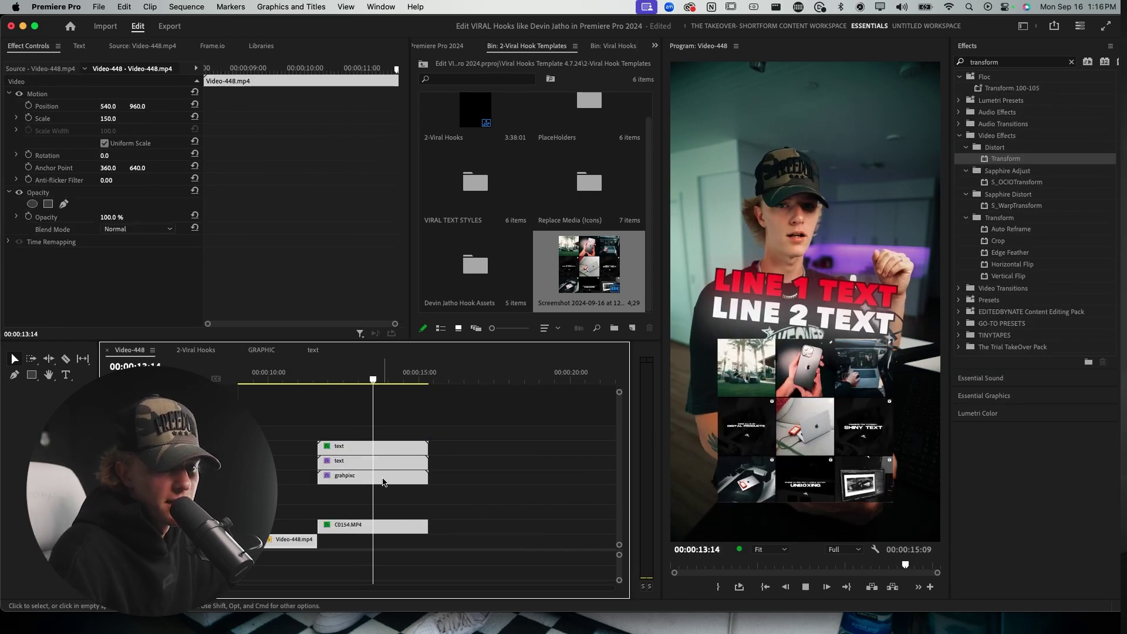
key("space")
Apply the TakeOver- 5. Shake Medium preset to the grahpixc clip and play back the hook from the reference cut.
left_click(402, 482)
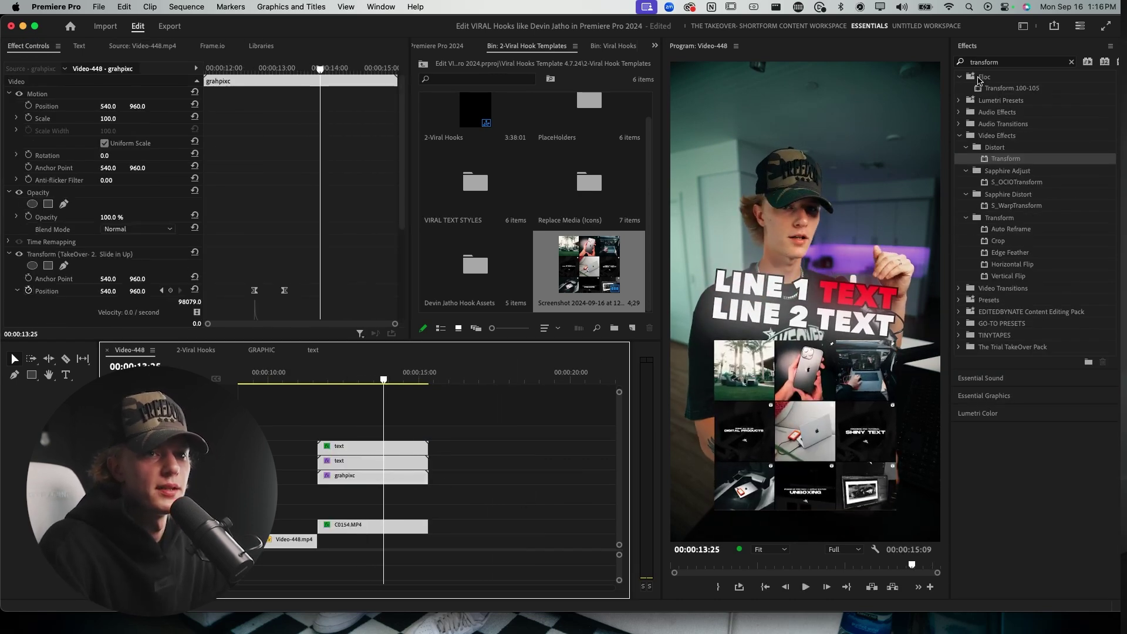
left_click(1020, 62)
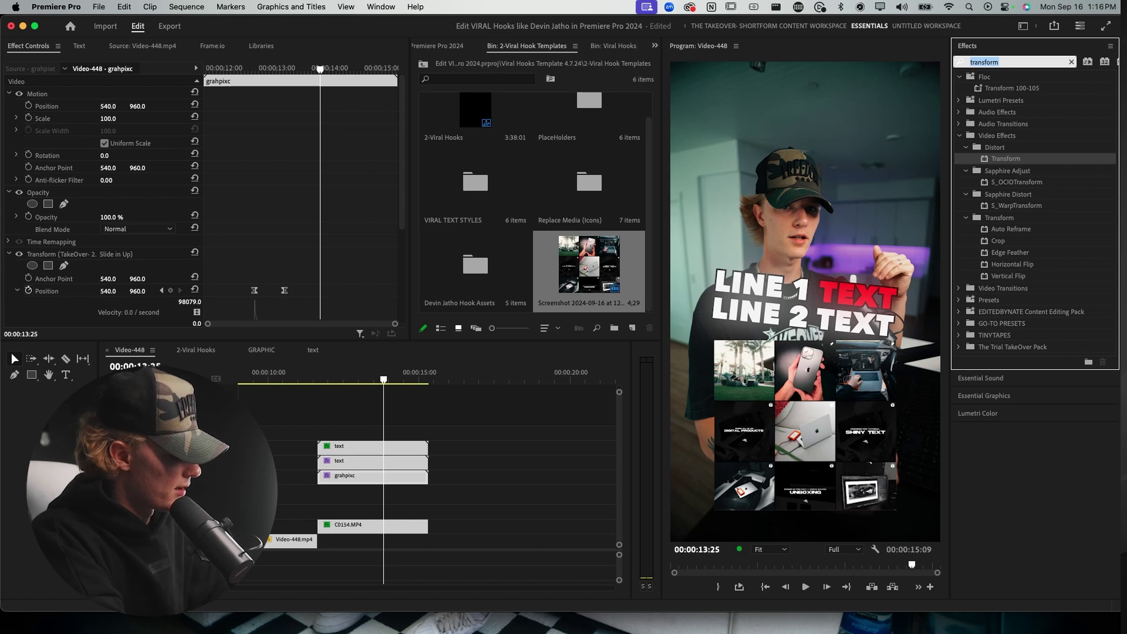
type("takeover")
scroll(1088, 297, "down", 5)
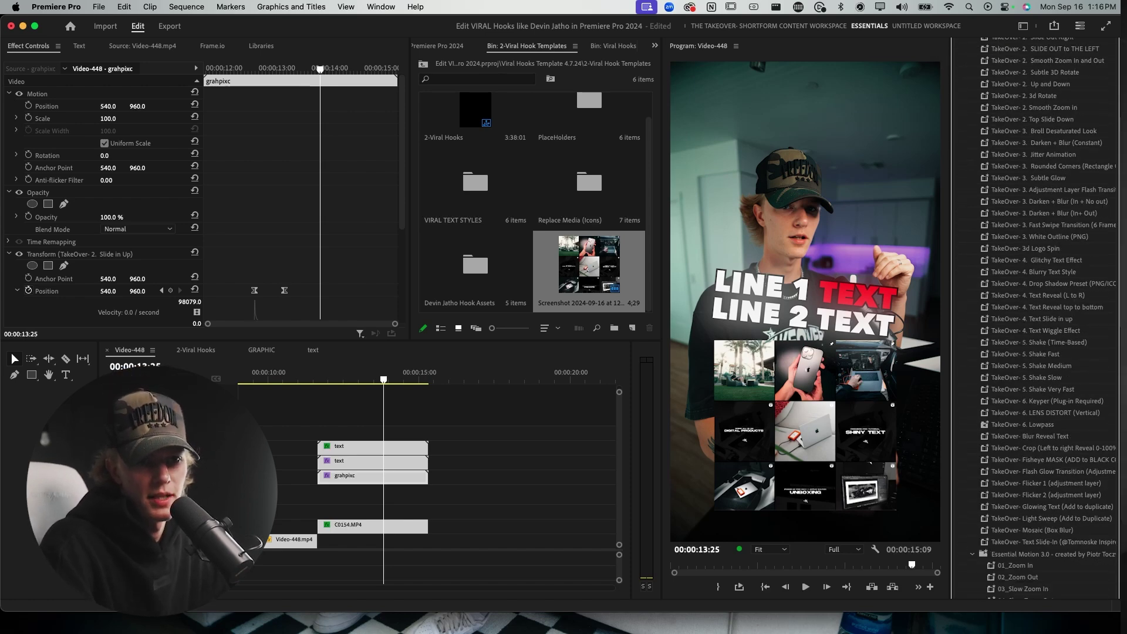
left_click_drag(1064, 315, 394, 477)
left_click(316, 375)
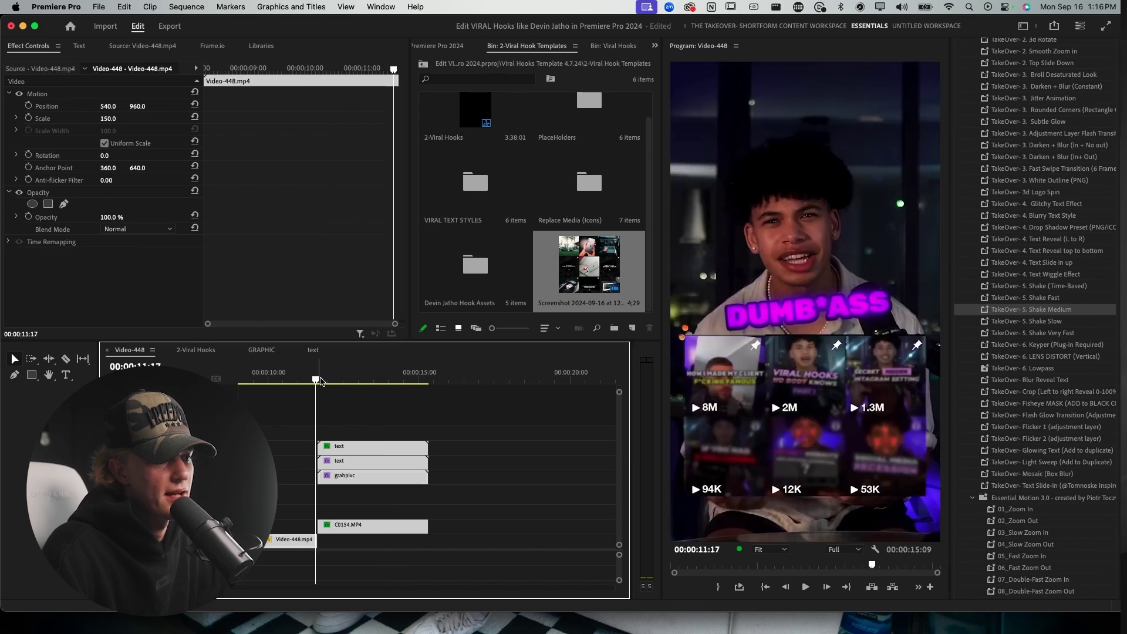
key("space")
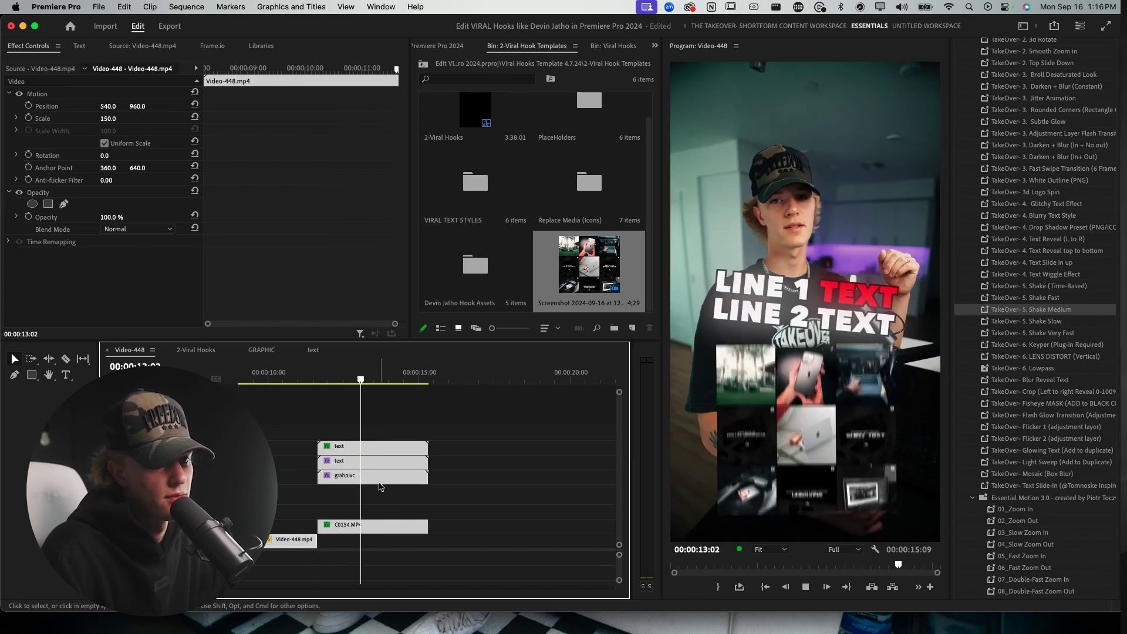
Set the grahpixc clip's vertical Motion position to 909 and its scale to 83, and play back the hook.
left_click(380, 477)
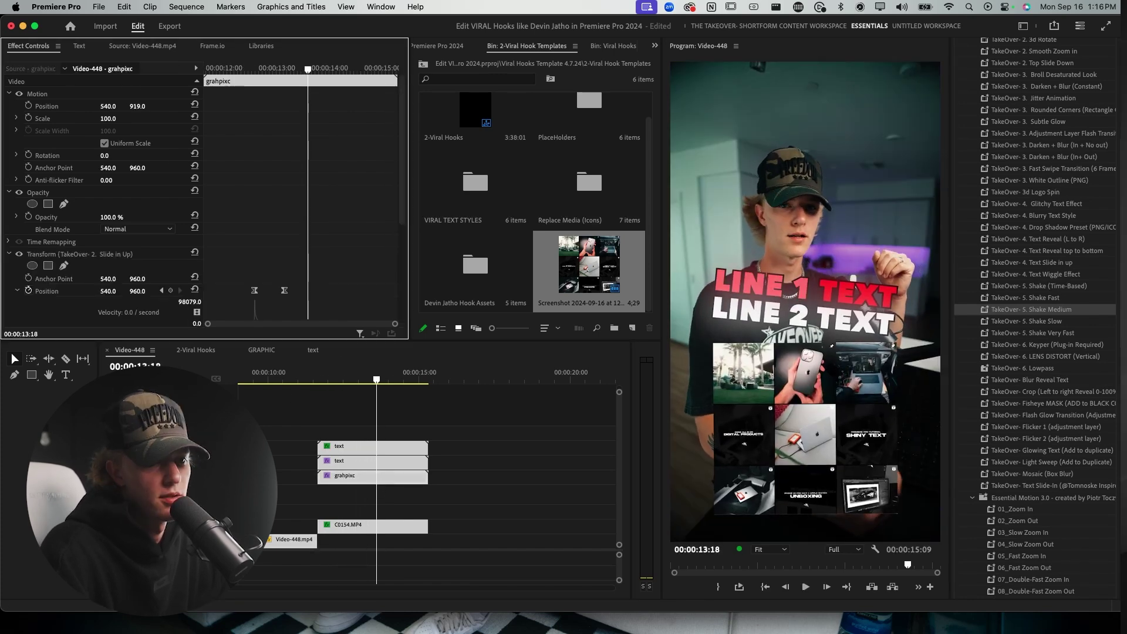
left_click(444, 475)
key("shift+k")
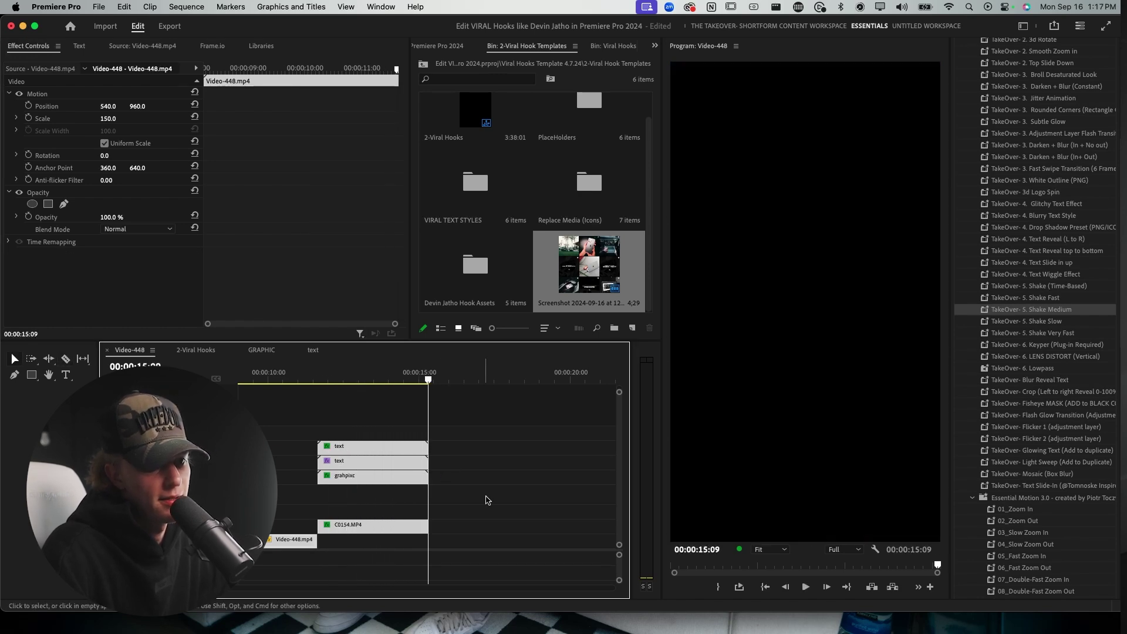
key("space")
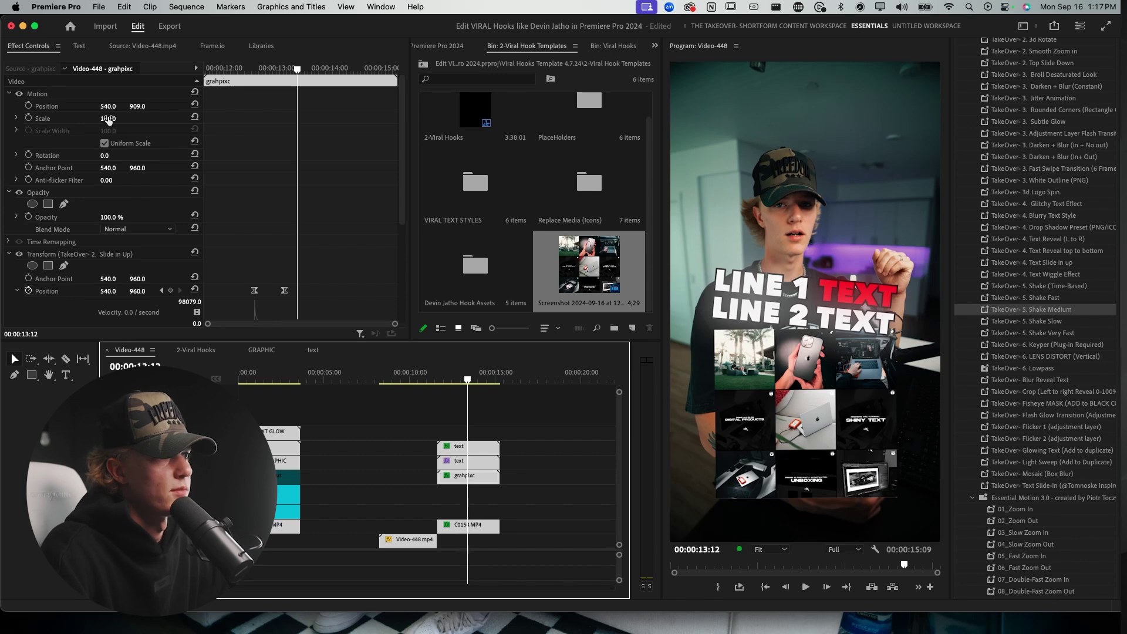
left_click(439, 380)
key("space")
scroll(507, 476, "up", 3)
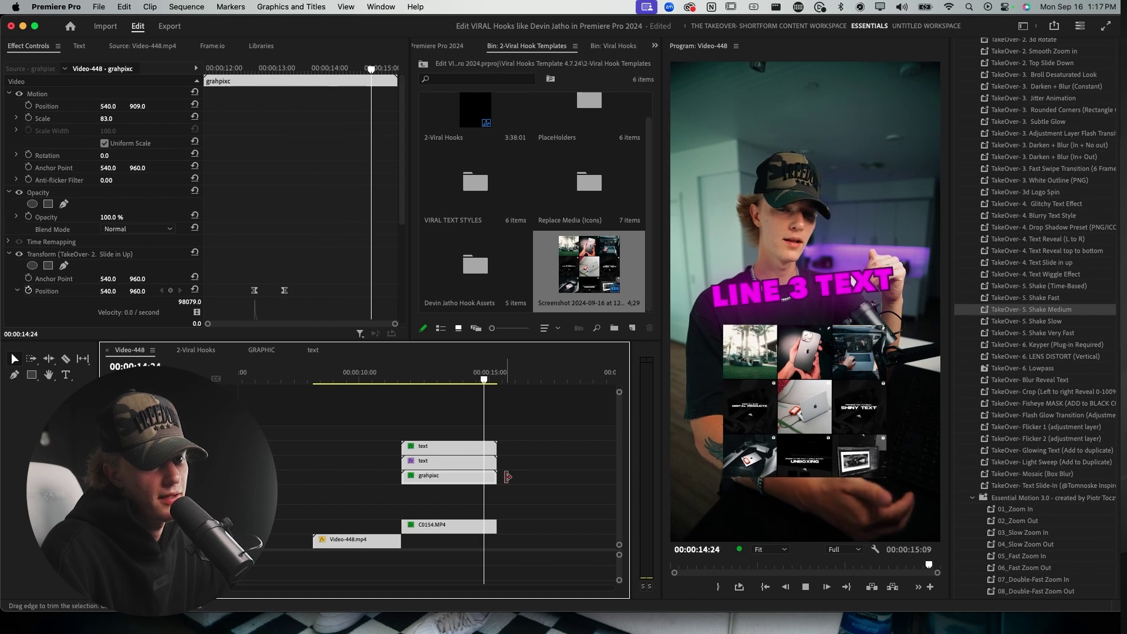
Play back the hook and the Video-448.mp4 reference cut to compare how their background footage moves.
key("space")
key("space")
scroll(507, 476, "down", 4)
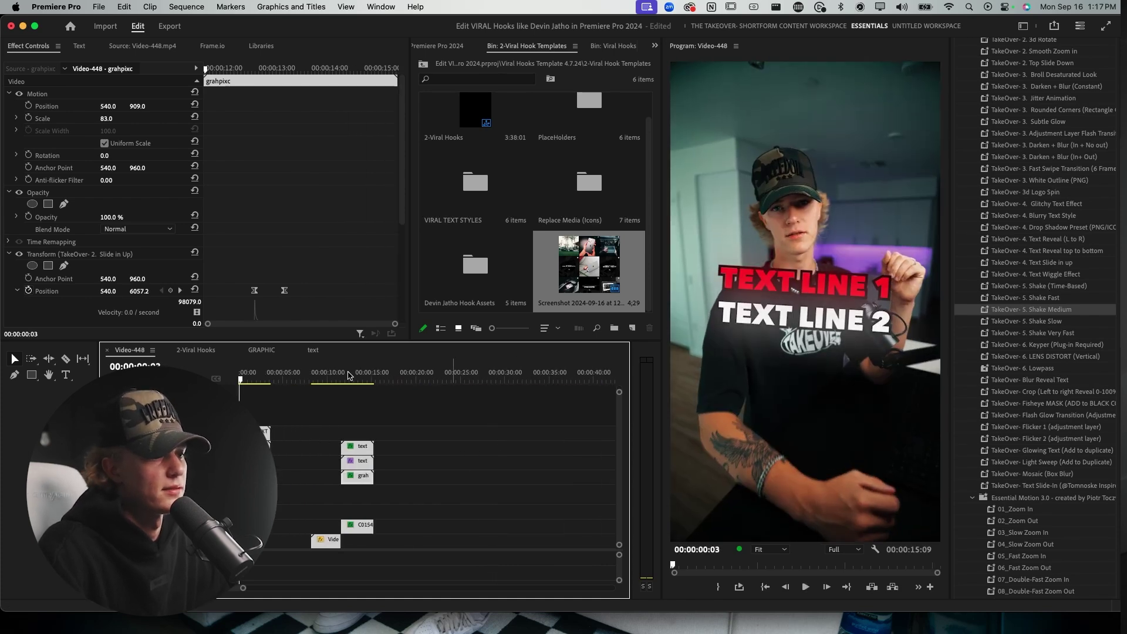
left_click(347, 376)
key("=")
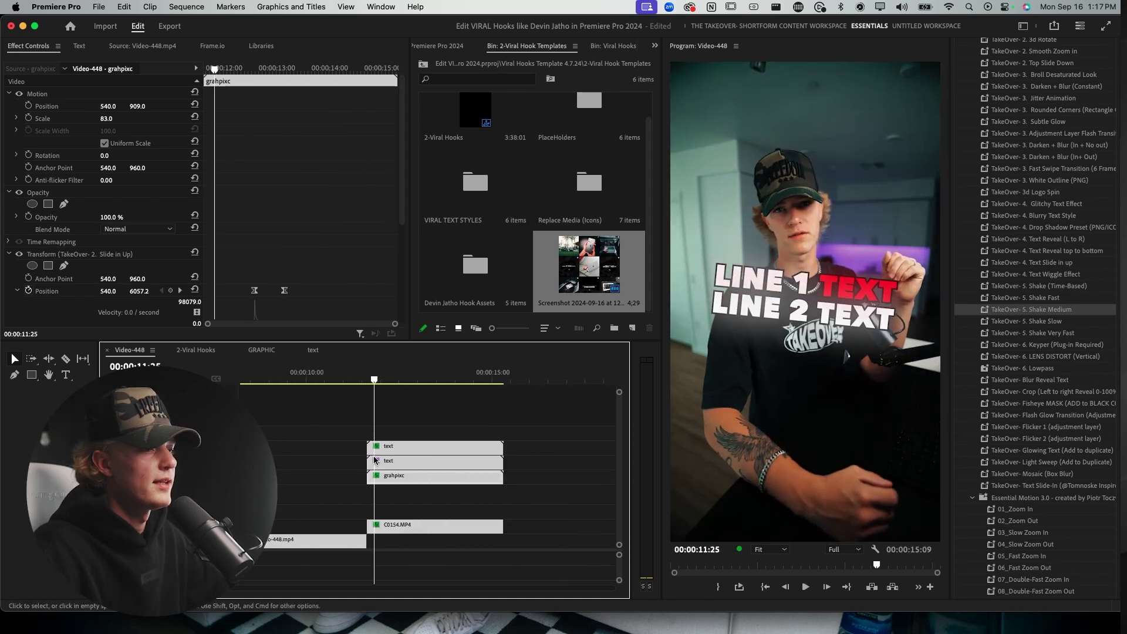
scroll(375, 459, "left", 2)
left_click(296, 376)
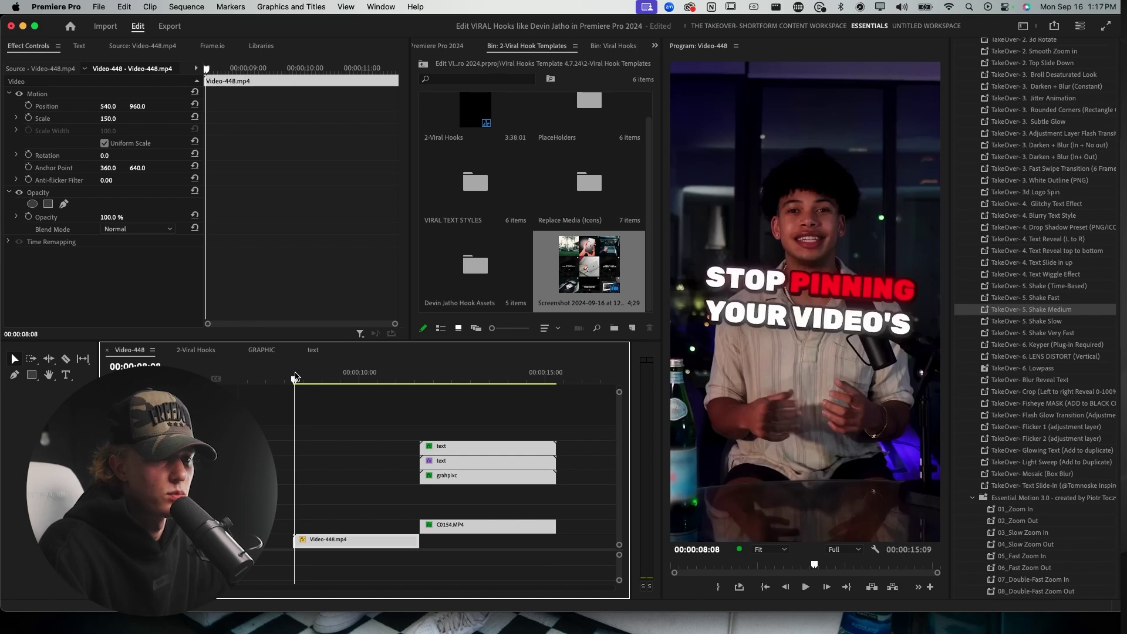
mouse_move(296, 376)
left_mouse_down()
mouse_move(307, 377)
mouse_move(294, 377)
left_mouse_up()
key("space")
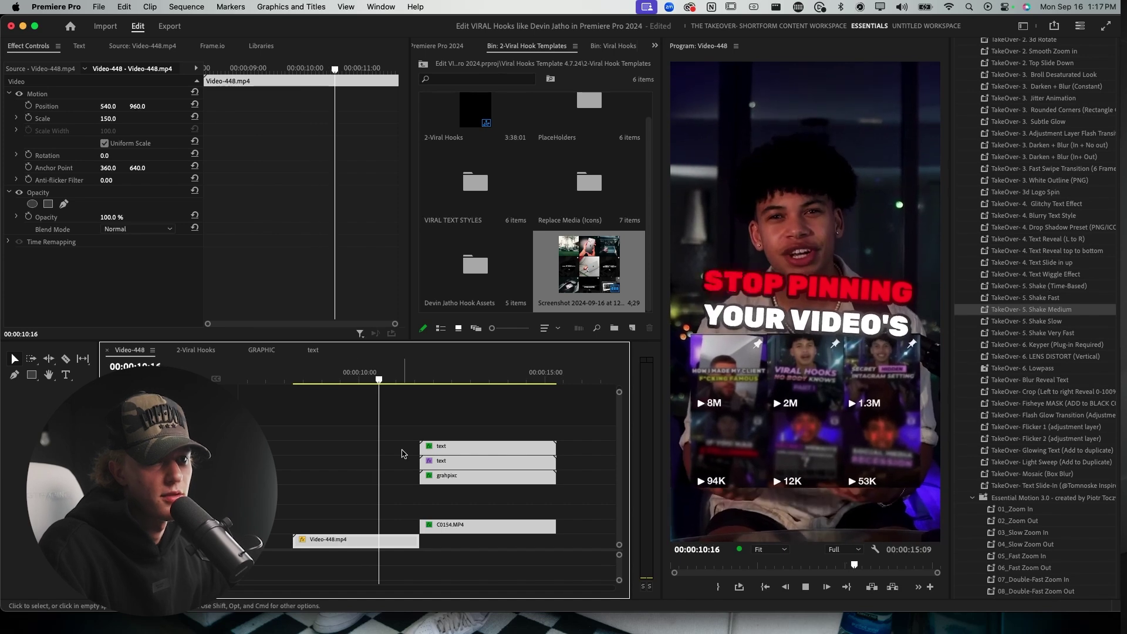
key("space")
scroll(371, 490, "down", 2)
scroll(368, 492, "right", 2)
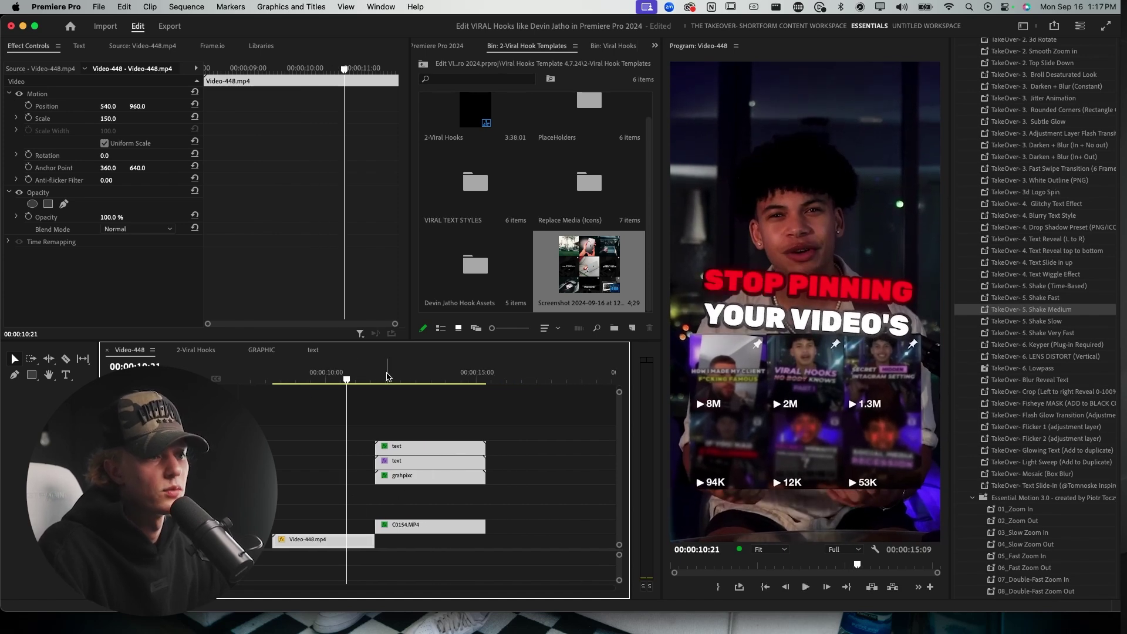
Create an adjustment layer and place it directly above C0154.MP4, starting at the beginning of the hook.
left_click(386, 378)
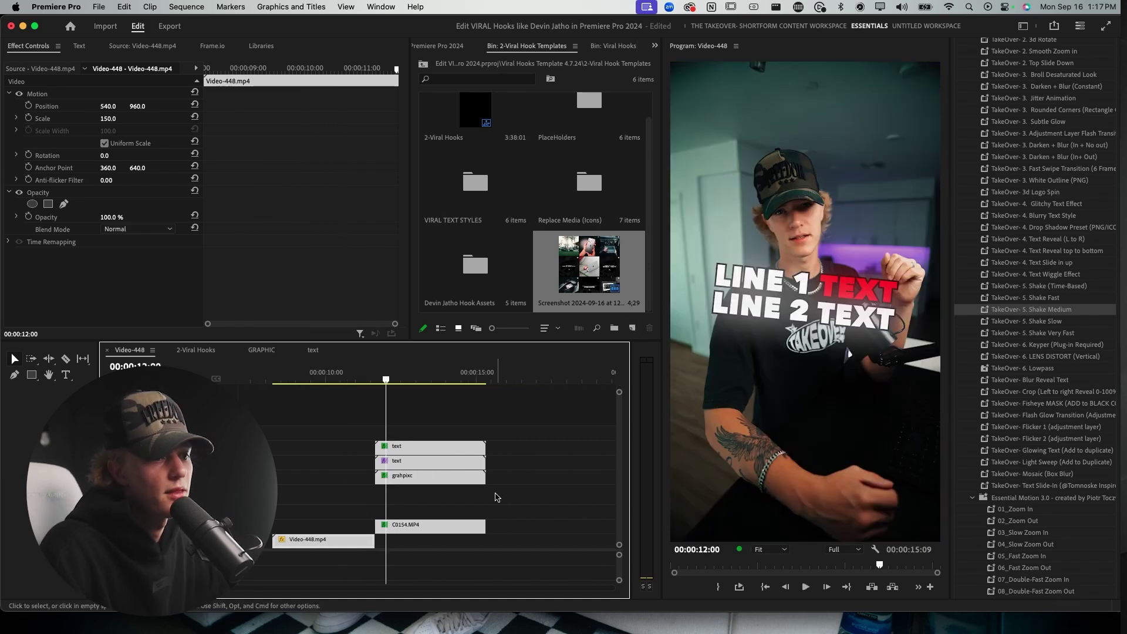
left_click(496, 497)
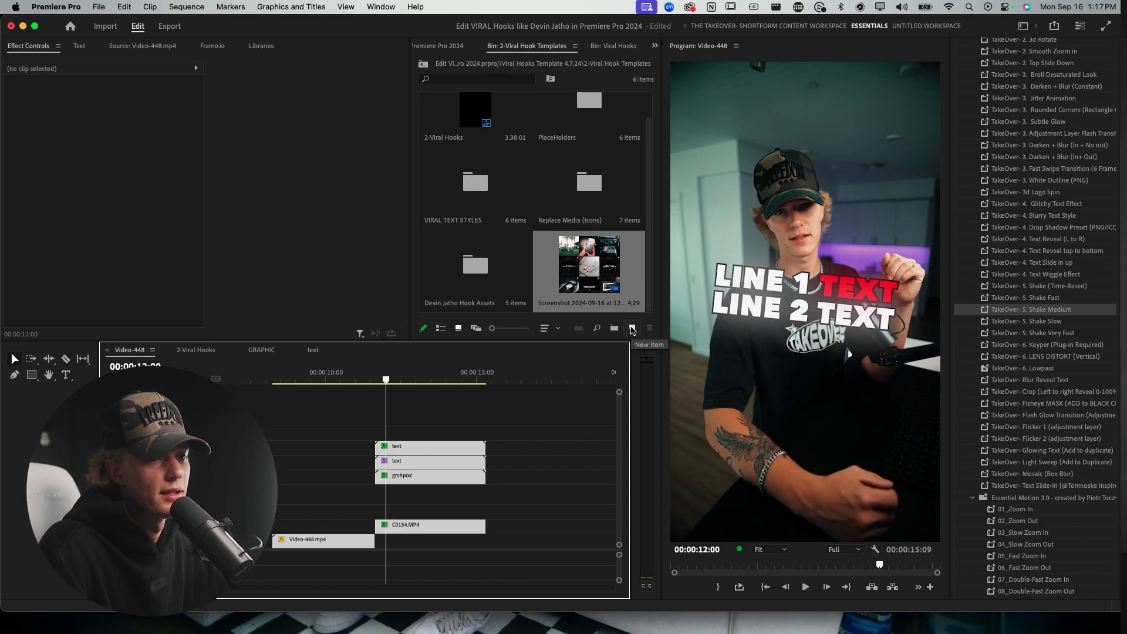
left_click(633, 329)
left_click(652, 391)
left_click(641, 373)
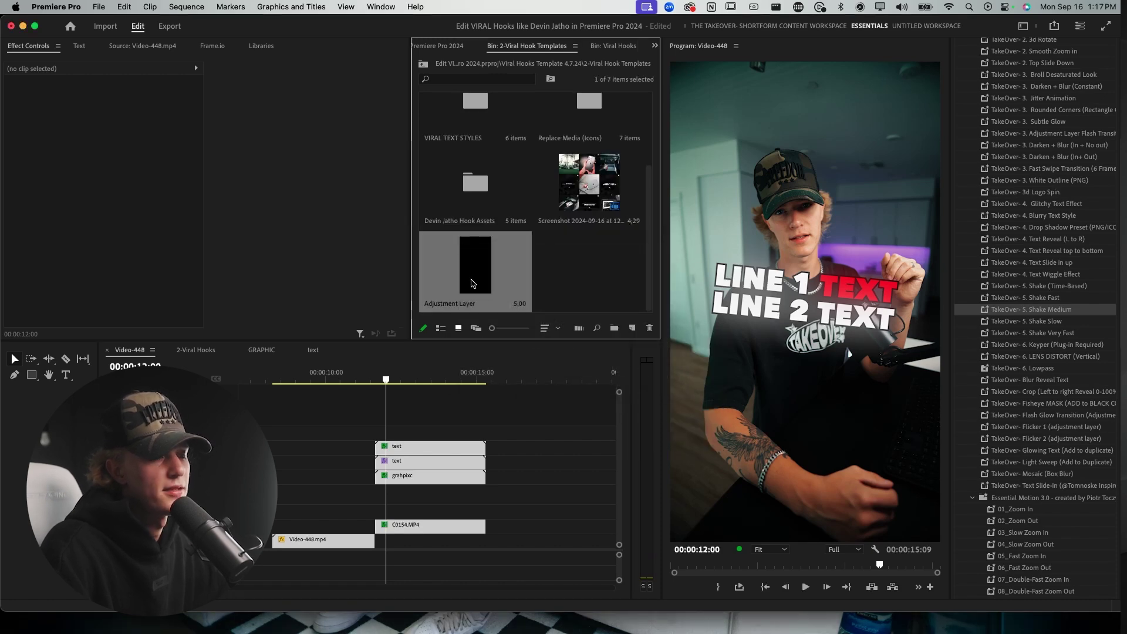
left_click_drag(472, 282, 498, 515)
Cut the adjustment layer at the end of C0154.MP4 and delete the excess piece.
key("c")
left_click(486, 514)
key("v")
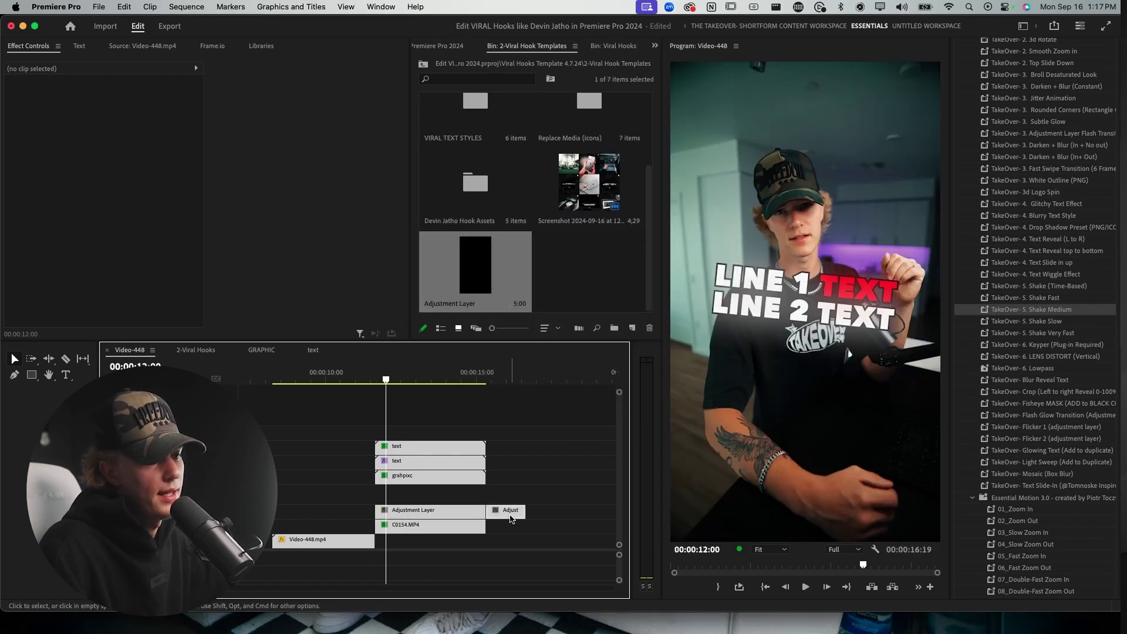
left_click(509, 515)
key("Delete")
Find the Transform effect and apply it to the adjustment layer above C0154.MP4.
left_click(469, 515)
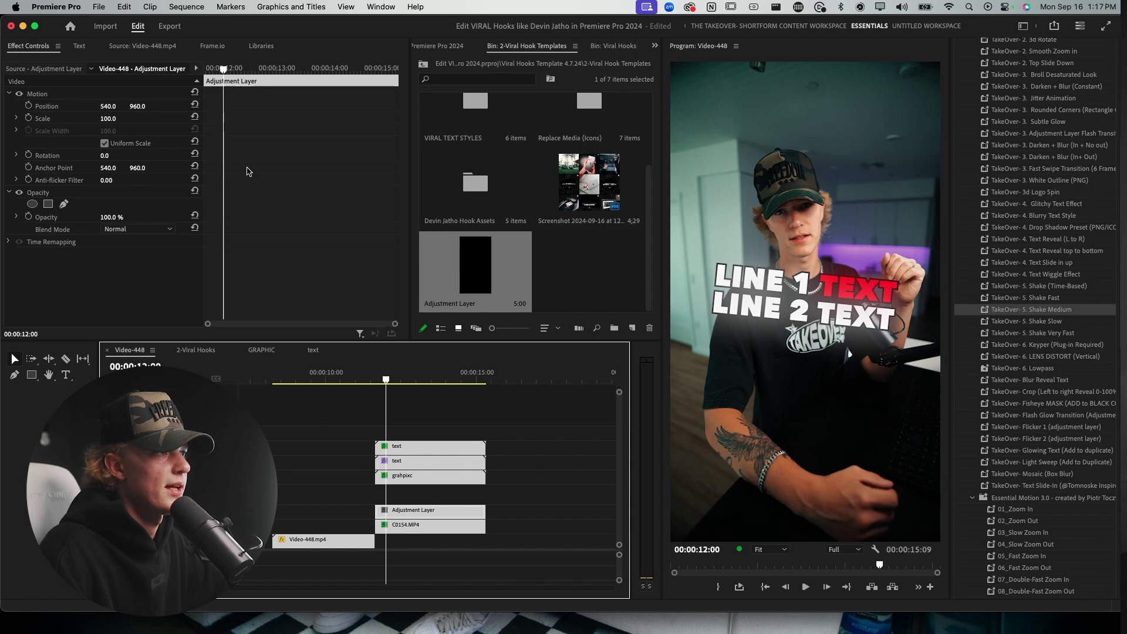
scroll(1057, 293, "up", 8)
left_click_drag(1022, 62, 860, 61)
type("transform")
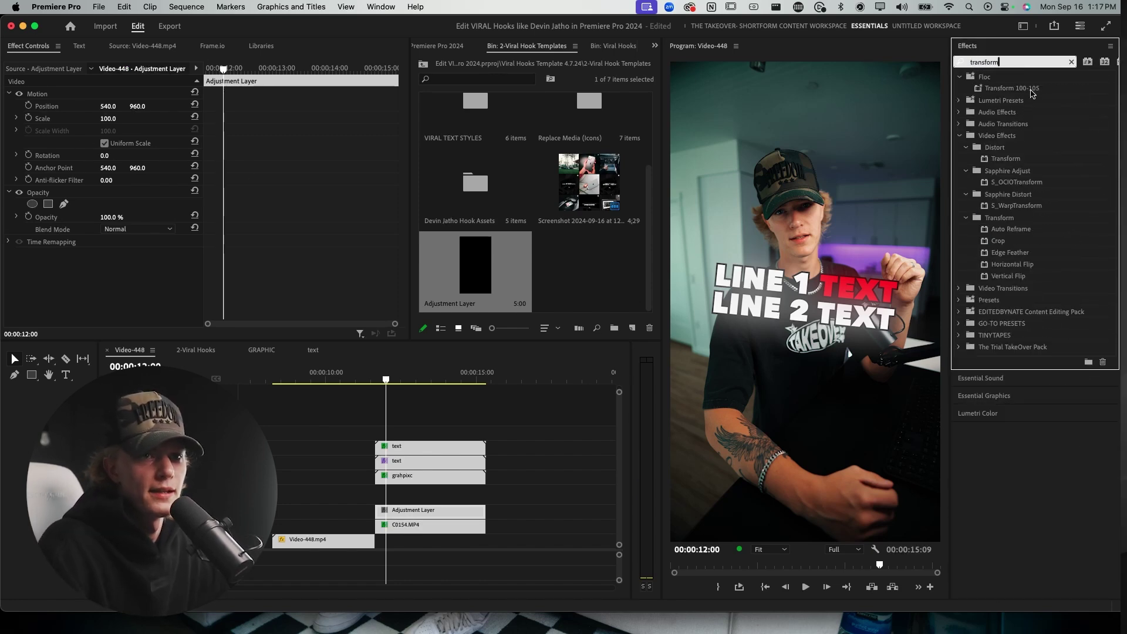
left_click_drag(1006, 158, 421, 511)
scroll(317, 270, "down", 3)
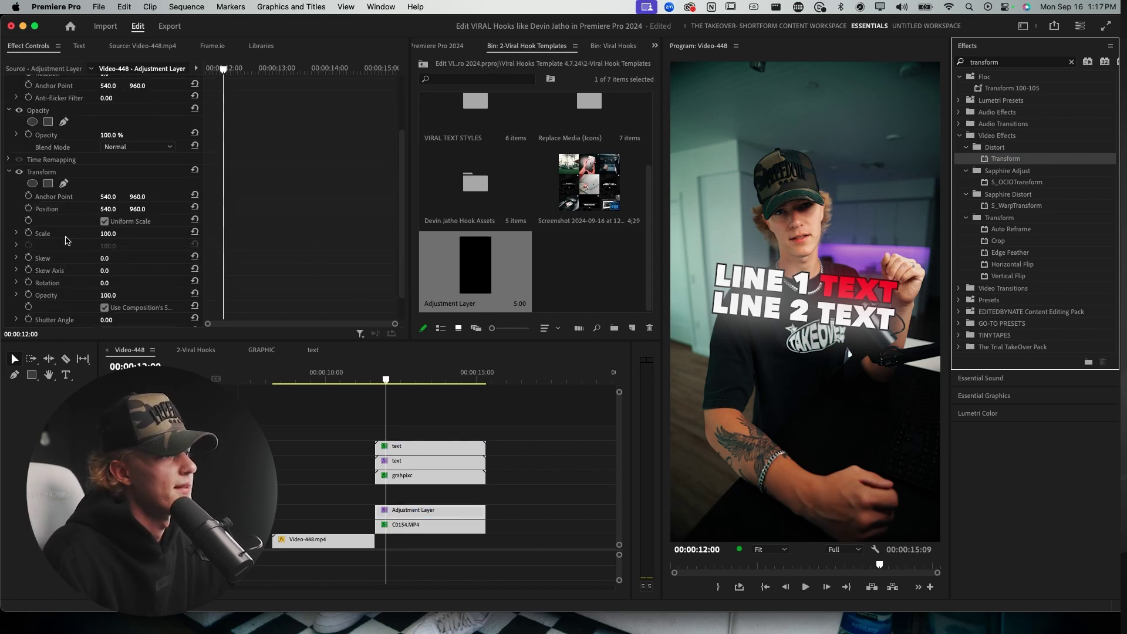
Keyframe the adjustment layer's Transform scale from 100 at its start to 114 at its end, and play back the zoom.
left_click(36, 233)
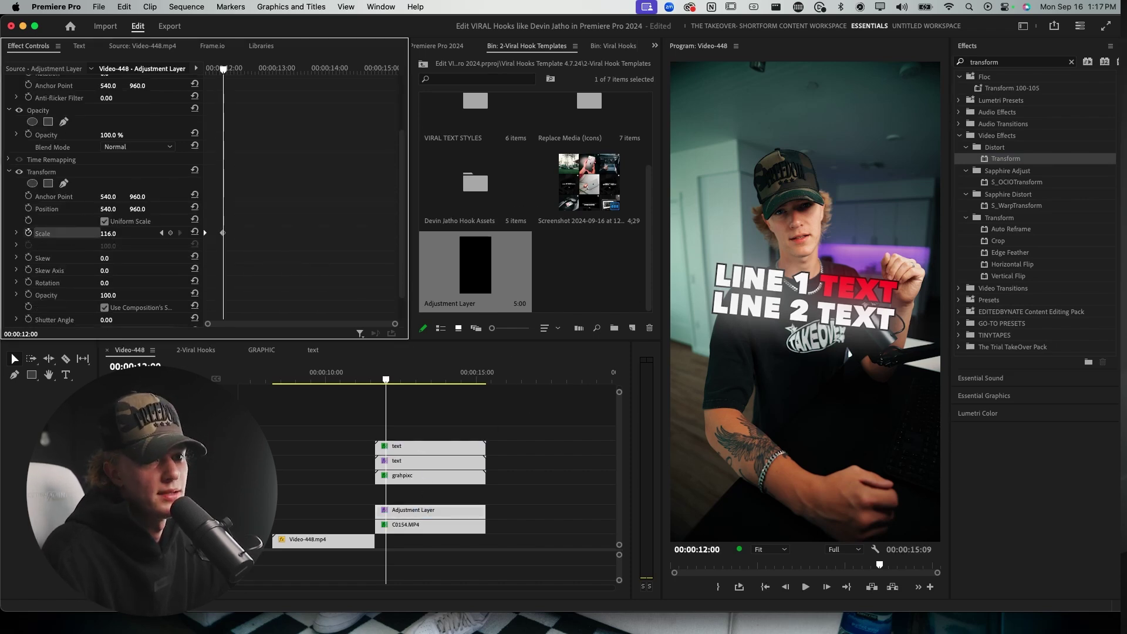
left_click_drag(117, 234, 116, 234)
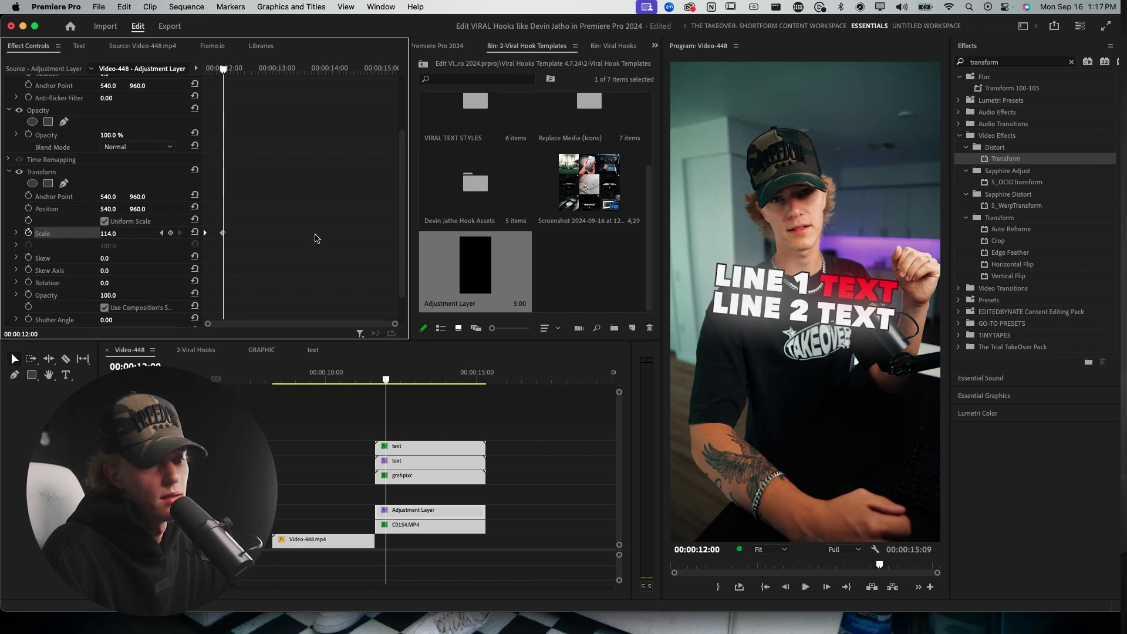
key("space")
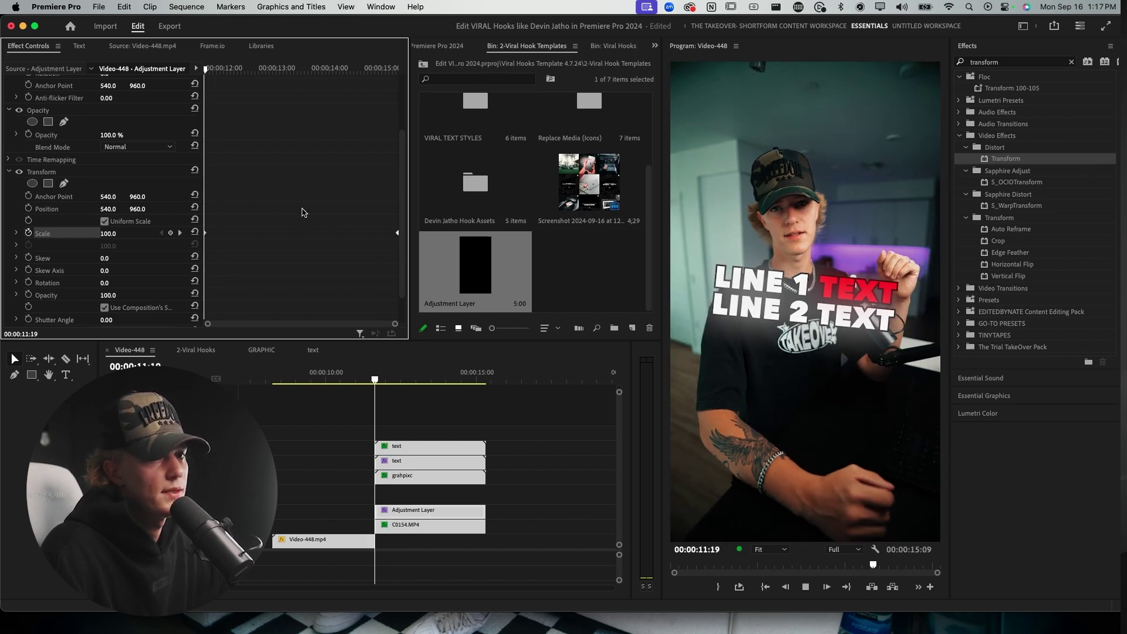
key("space")
Try moving the final Transform scale keyframe earlier, to 00:00:13:17.
left_click_drag(220, 70, 306, 71)
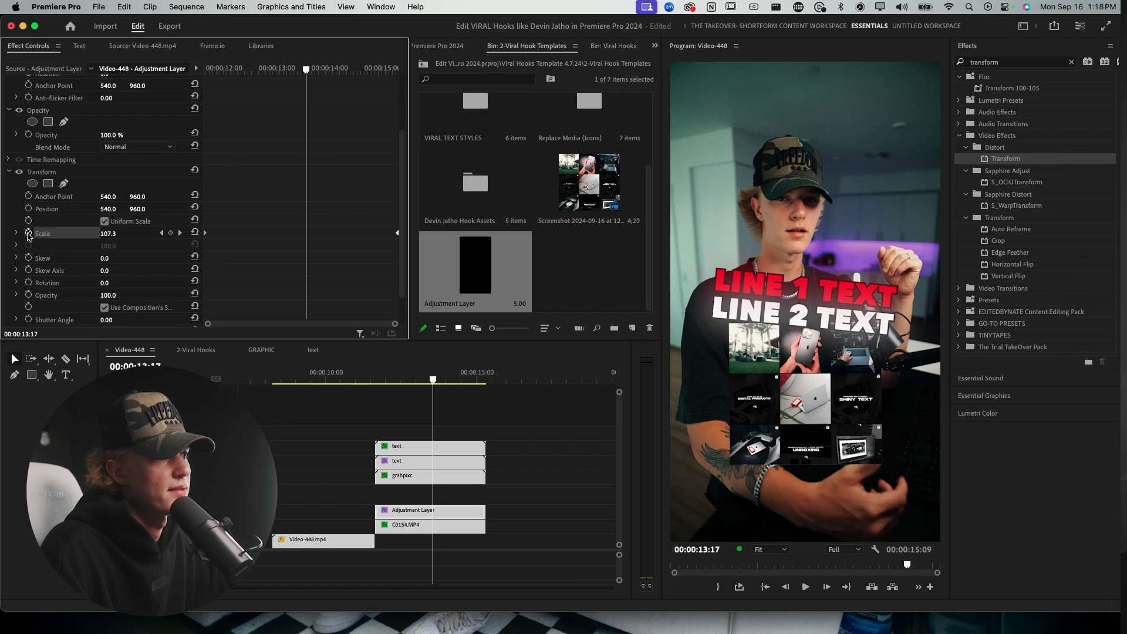
left_click_drag(300, 239, 306, 236)
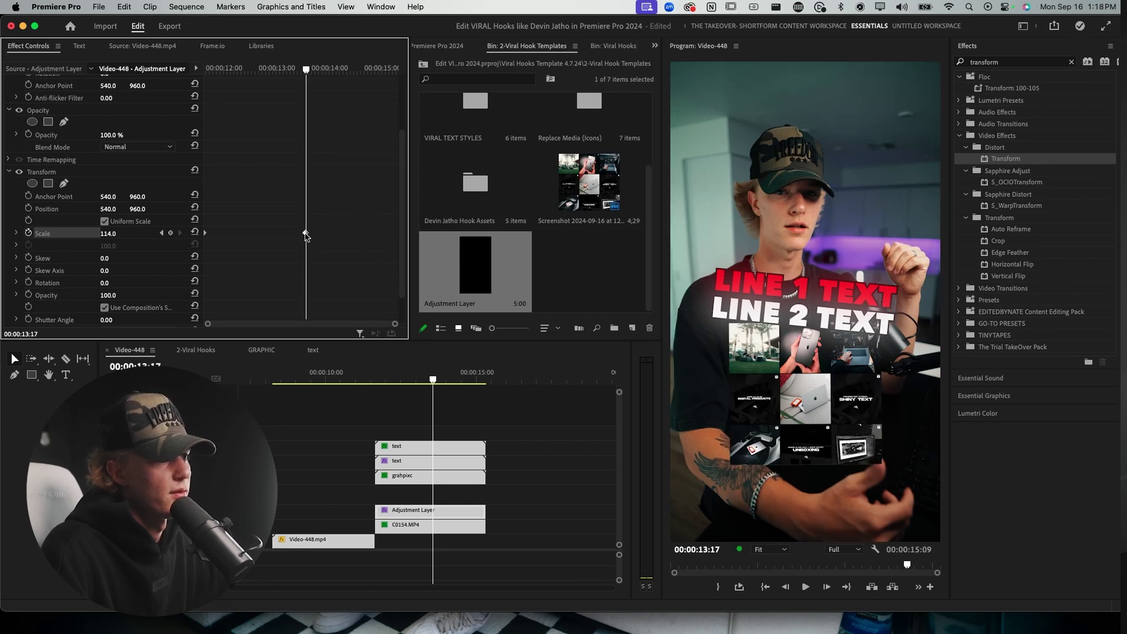
key("Up")
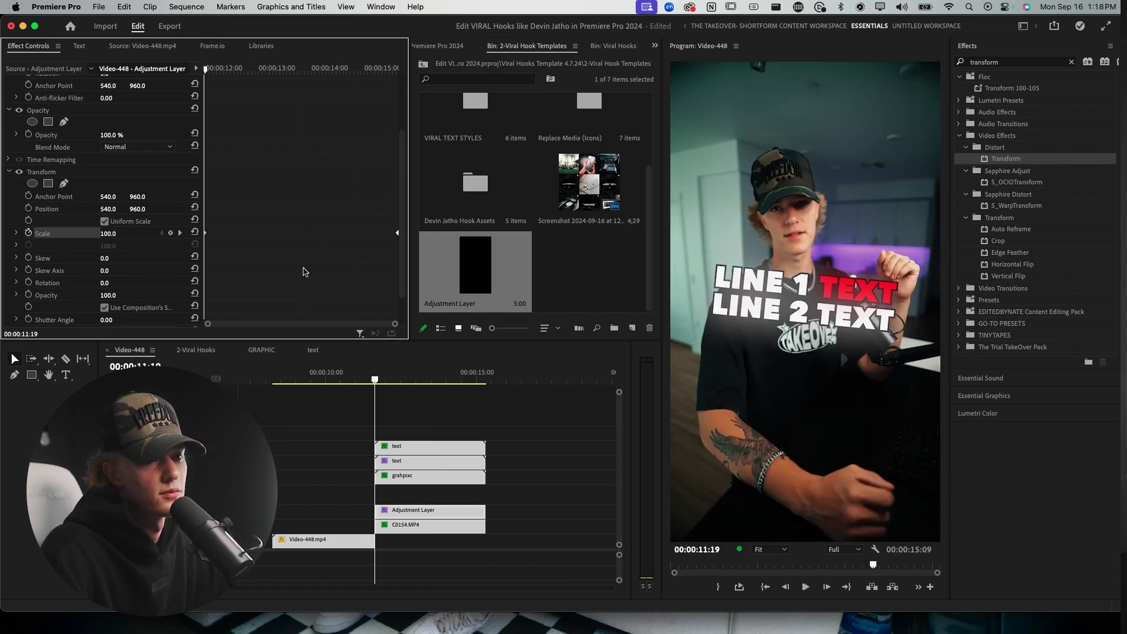
Play back the hook's slow background zoom and the Video-448.mp4 reference cut for comparison.
key("space")
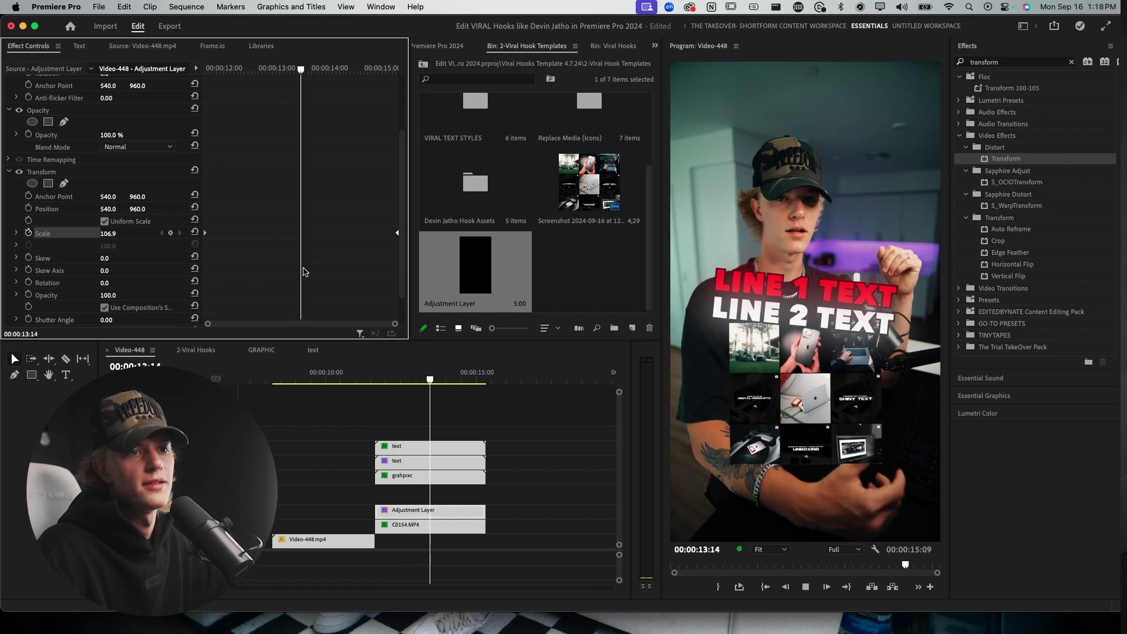
key("Home")
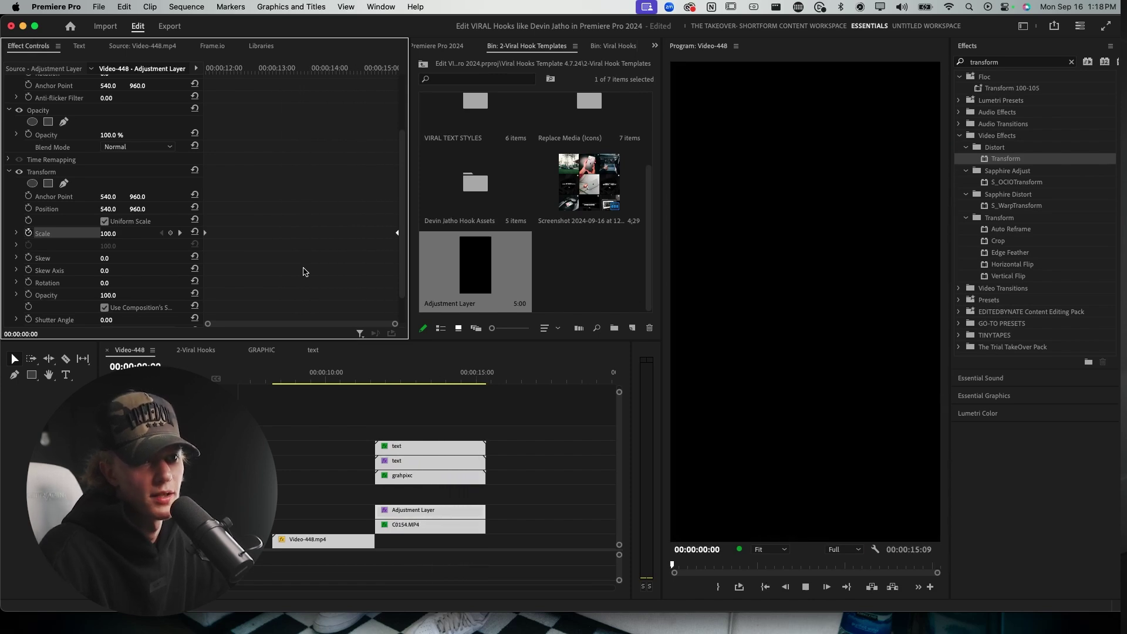
key("space")
key("minus")
left_click(472, 373)
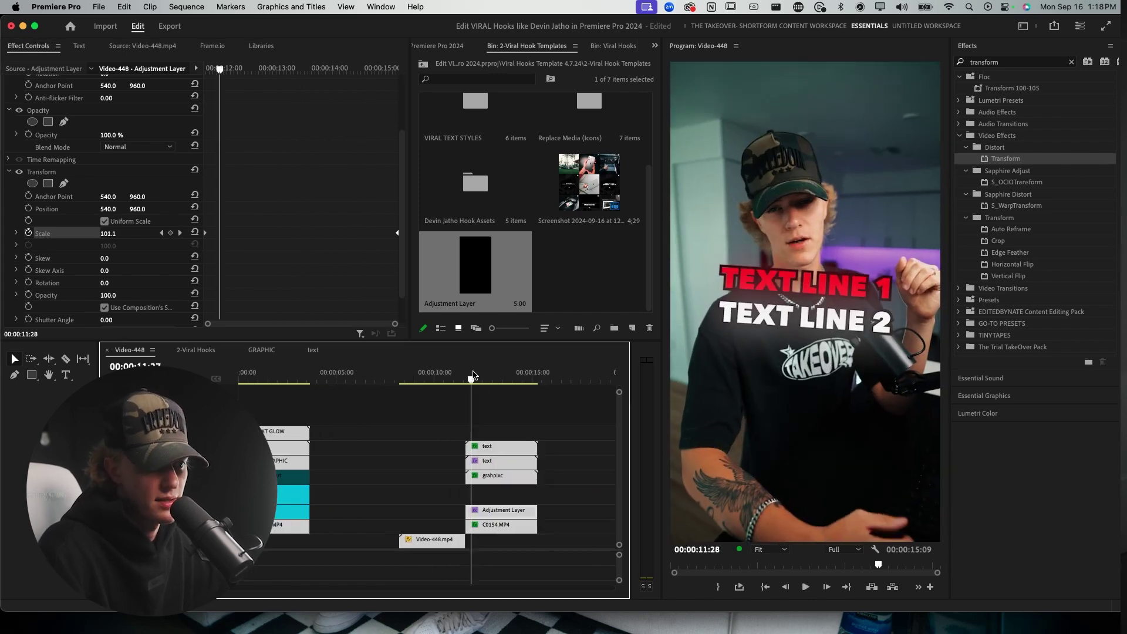
key("Left")
scroll(473, 376, "up", 2)
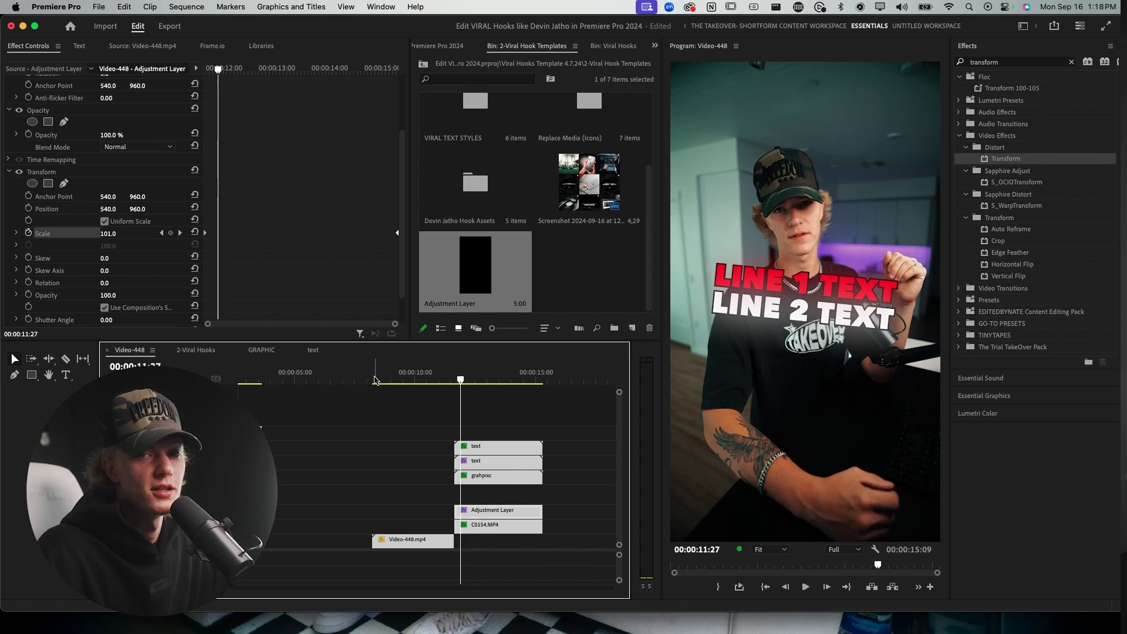
left_click(376, 381)
key("space")
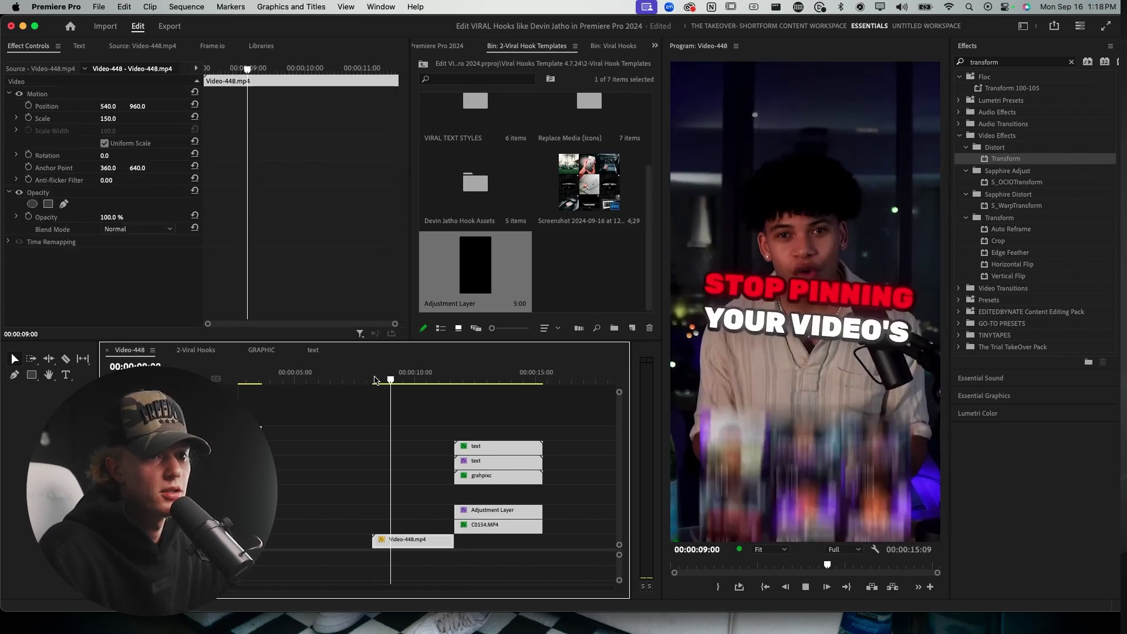
scroll(485, 488, "up", 2)
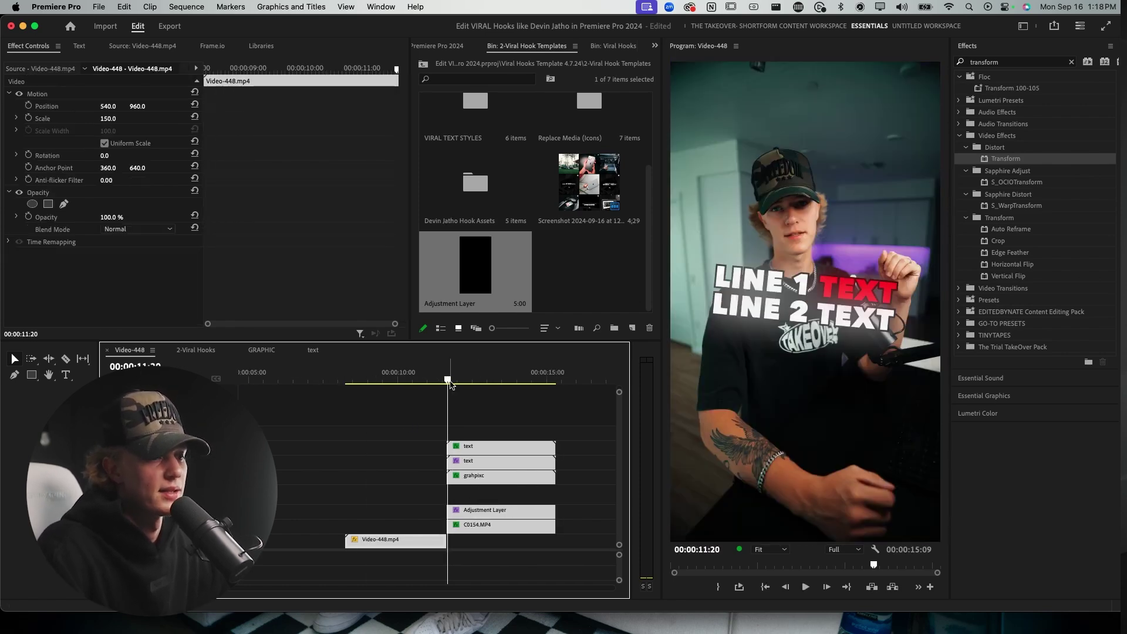
Place a second adjustment layer above the first one and trim it to the end of the hook.
left_click(475, 513)
left_click_drag(476, 267, 550, 500)
key("c")
left_click(576, 499)
key("v")
left_click(591, 498)
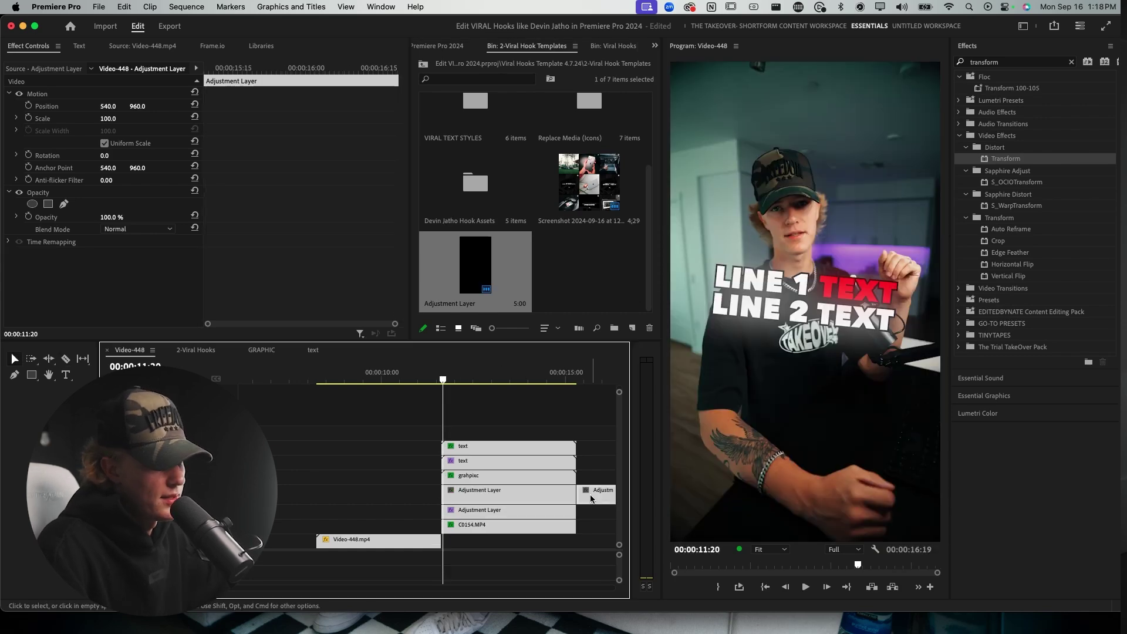
key("Delete")
Apply Transform to the upper adjustment layer and keyframe its scale from 136 at the start back to 100 shortly after.
left_click(548, 499)
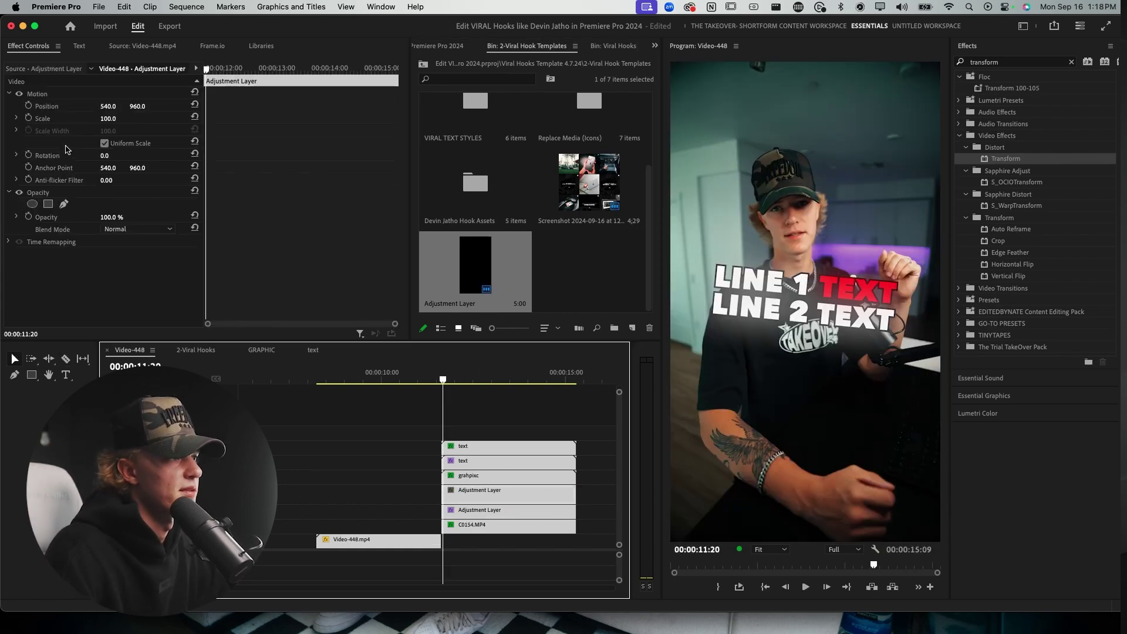
left_click_drag(1006, 158, 518, 504)
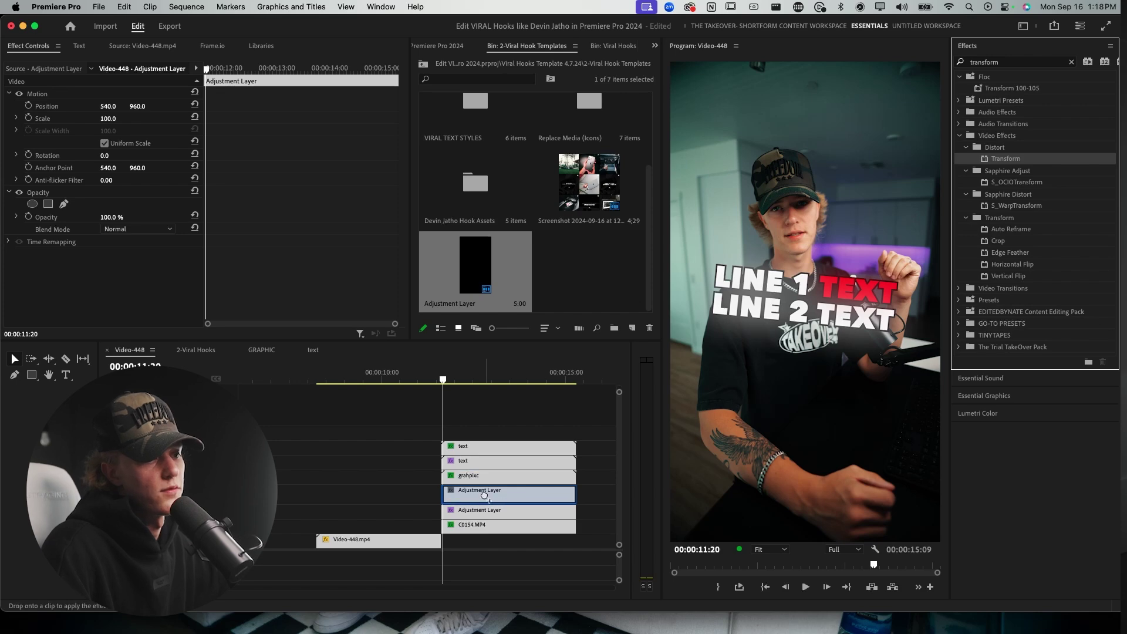
scroll(98, 229, "down", 3)
left_click(29, 221)
left_click_drag(207, 221, 240, 222)
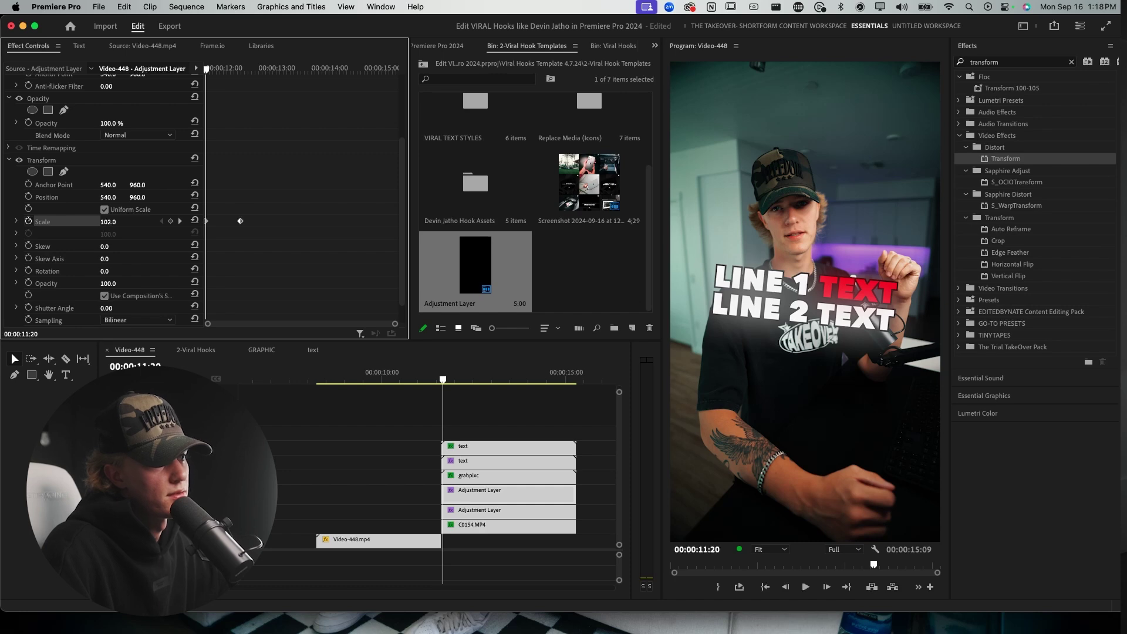
left_click_drag(115, 222, 123, 222)
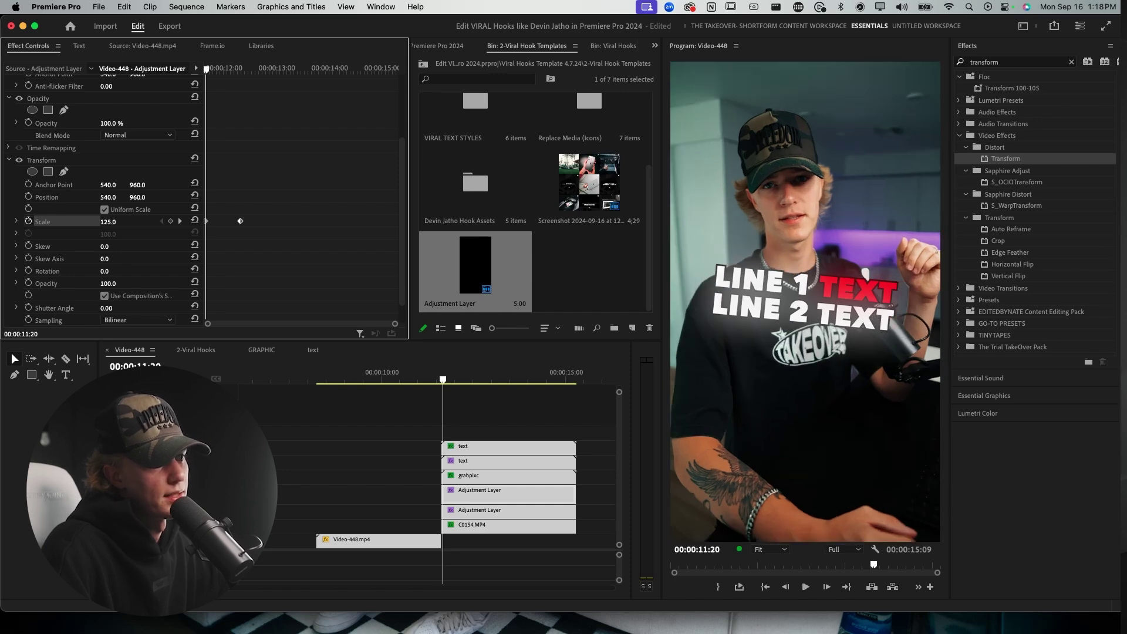
Turn off the composition's shutter angle in the upper layer's Transform effect and set the shutter angle to 308.
scroll(111, 275, "down", 2)
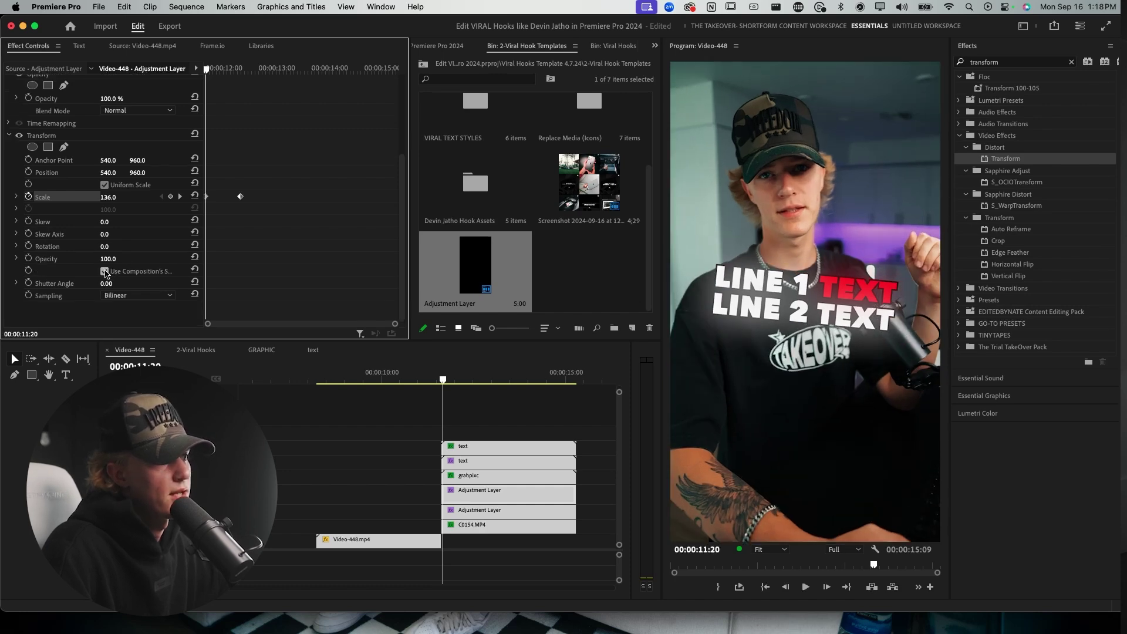
left_click(105, 271)
left_click_drag(108, 284, 115, 284)
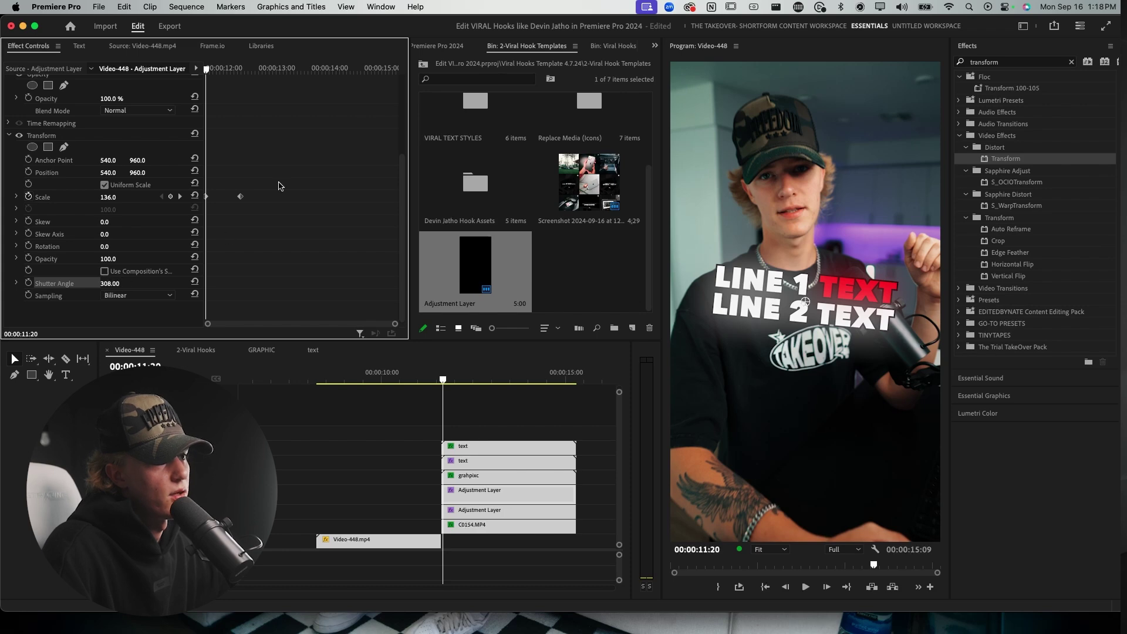
Move the second scale keyframe close to the upper layer's start and play back the quick zoom-out.
left_click_drag(240, 196, 216, 197)
left_click_drag(208, 71, 163, 73)
key("space")
key("space")
key("space")
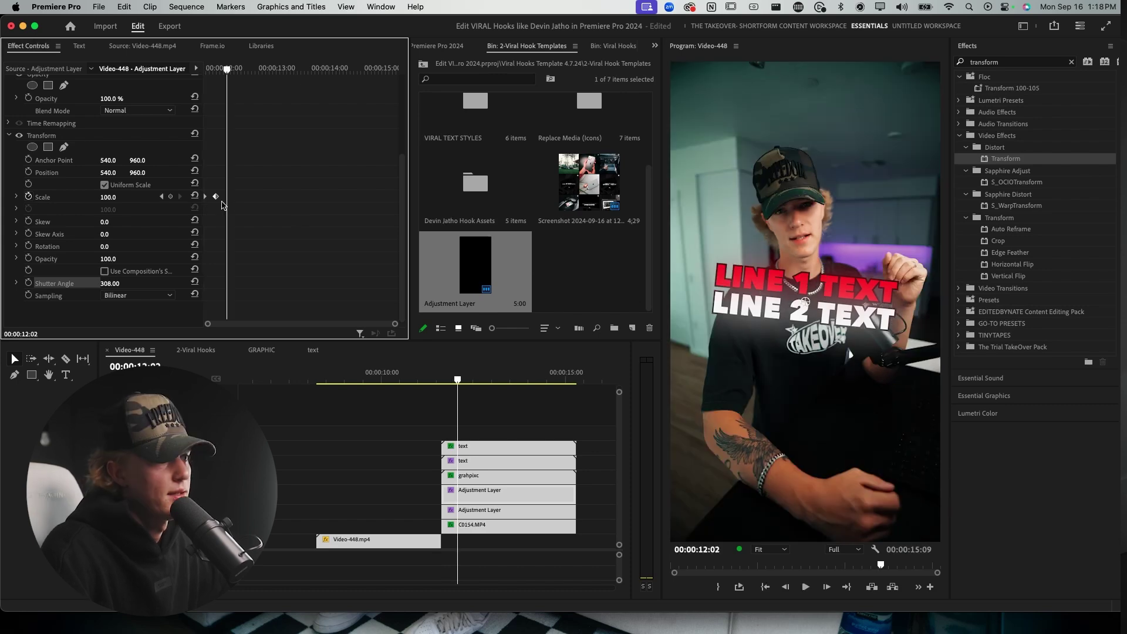
left_click_drag(216, 197, 221, 197)
Set the upper layer's scale keyframes to Bezier, steepen their velocity curve, and play back the zoom-out.
right_click(222, 199)
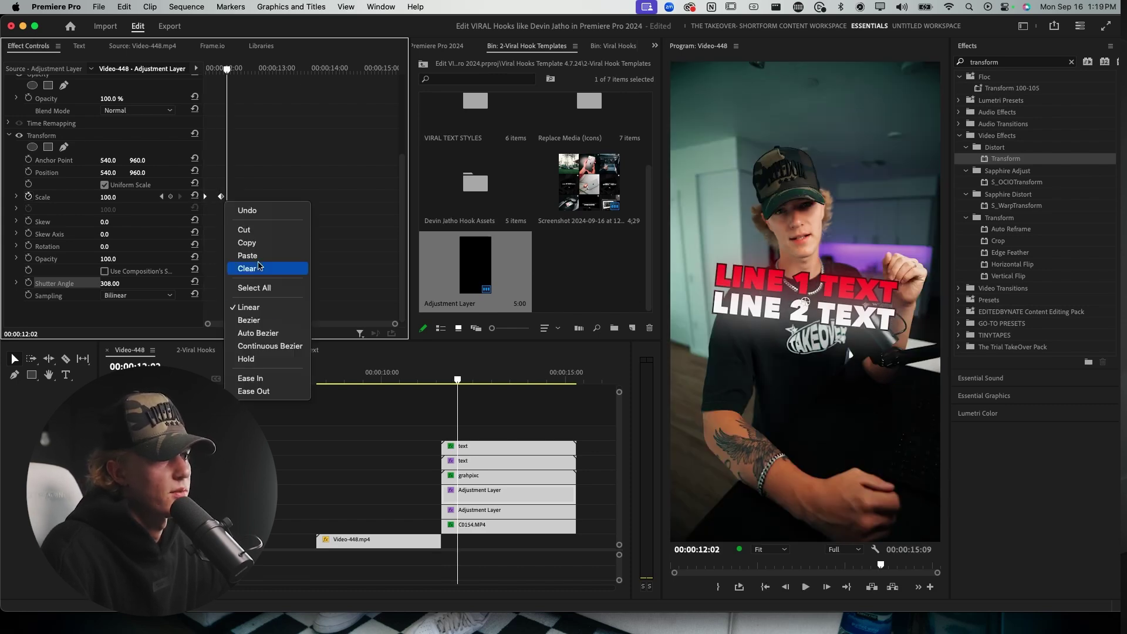
left_click(259, 320)
left_click(16, 197)
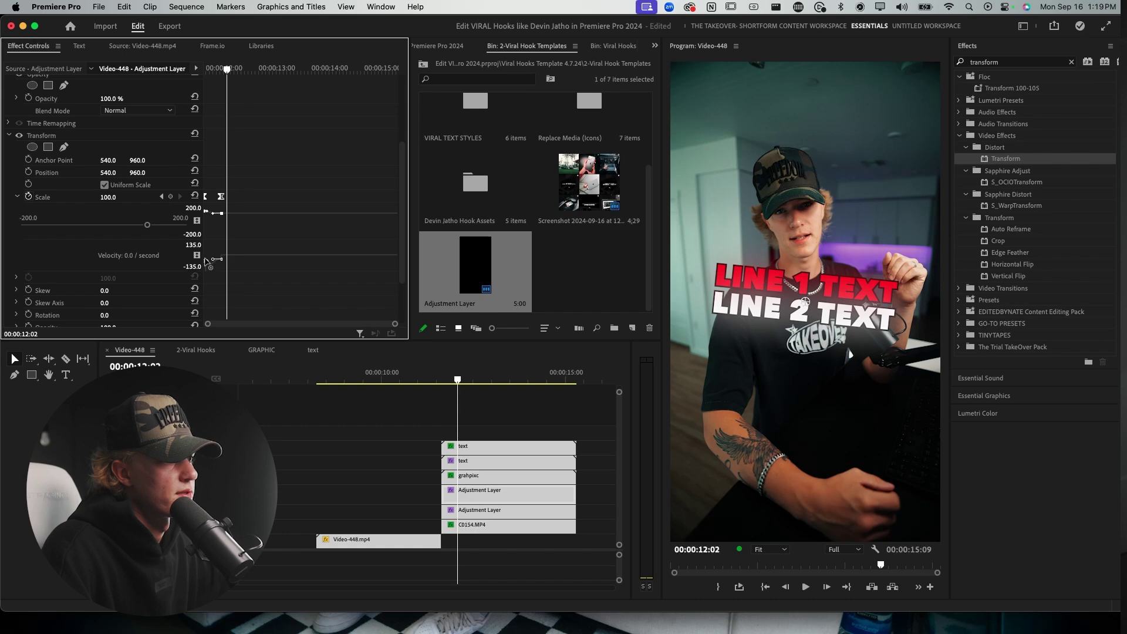
key("space")
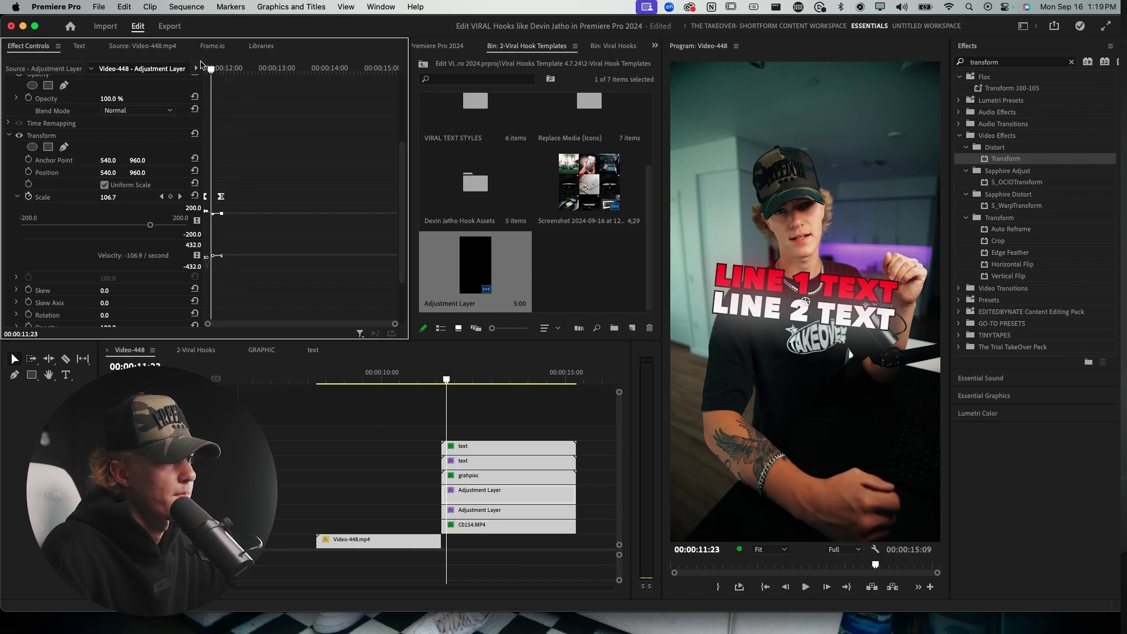